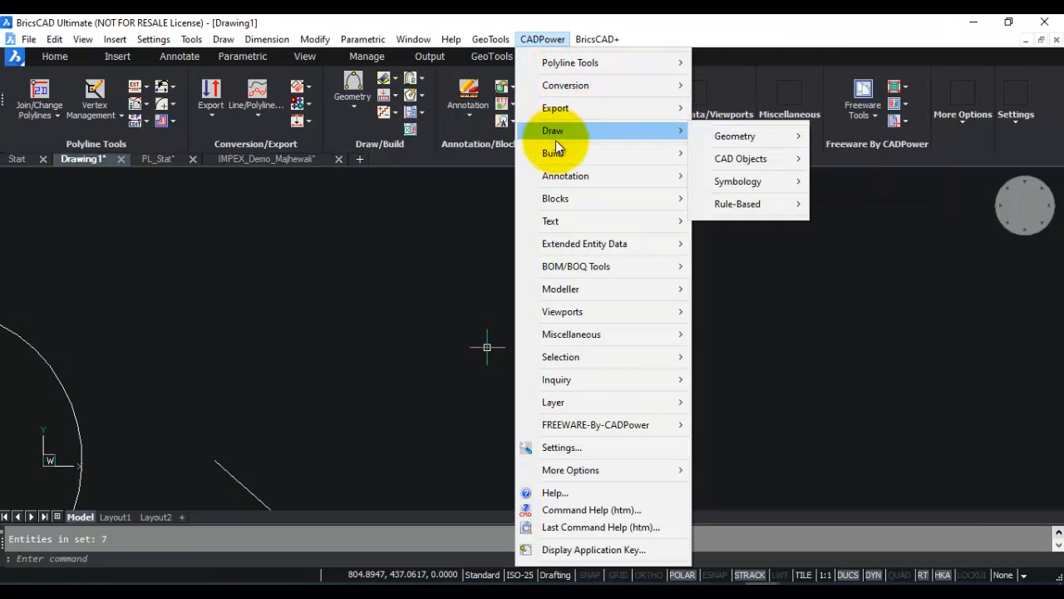
pyautogui.moveTo(559, 158)
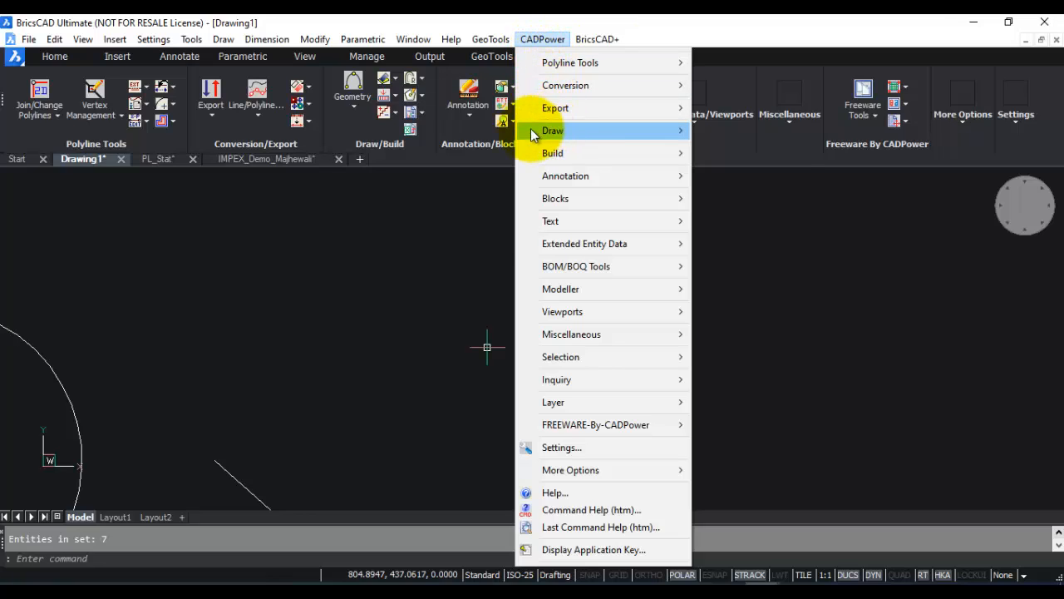
pyautogui.click(426, 247)
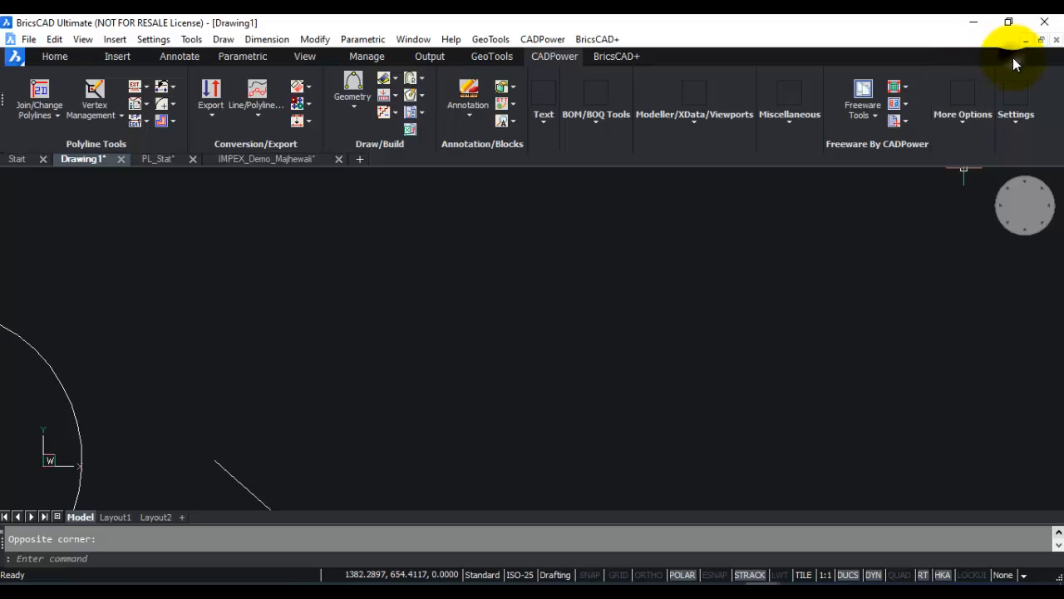
# Display the Draw Tools (CP) toolbar from the CADPOWER_EN group and close it again
pyautogui.rightClick(1018, 86)
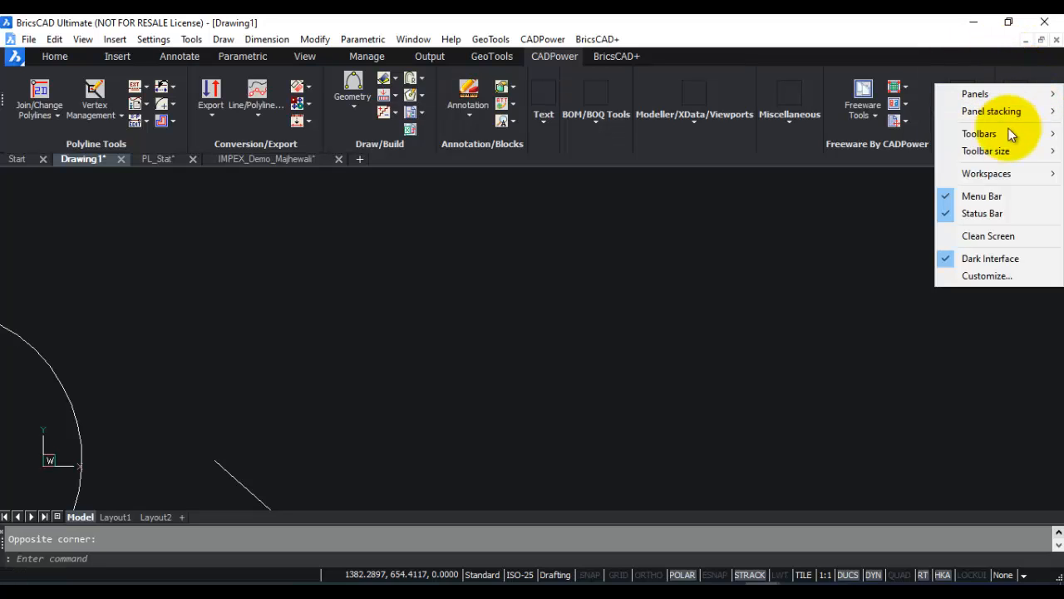
pyautogui.moveTo(998, 133)
pyautogui.moveTo(864, 170)
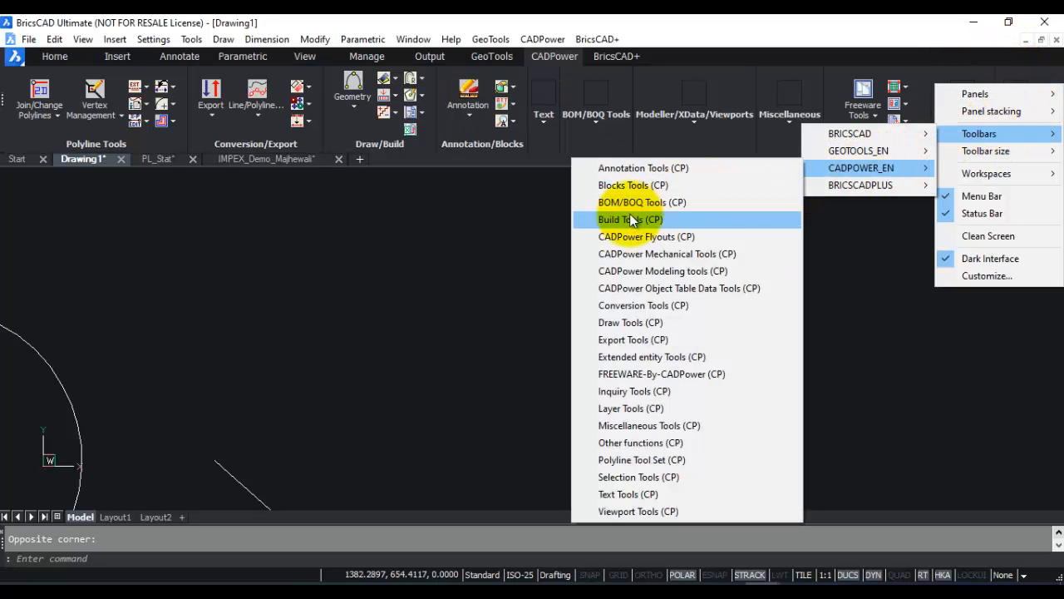
pyautogui.click(610, 324)
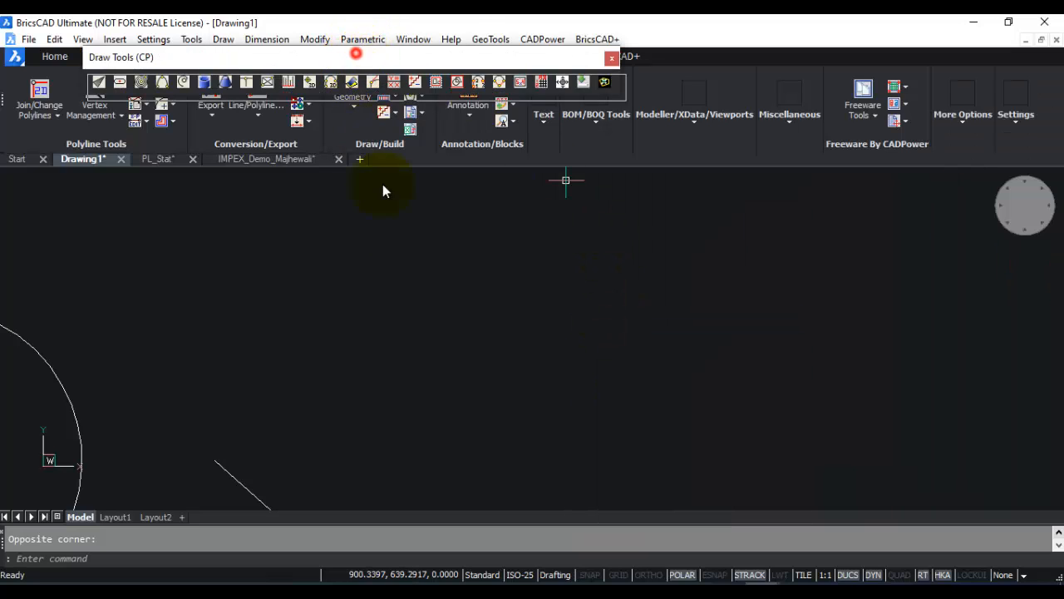
pyautogui.click(646, 240)
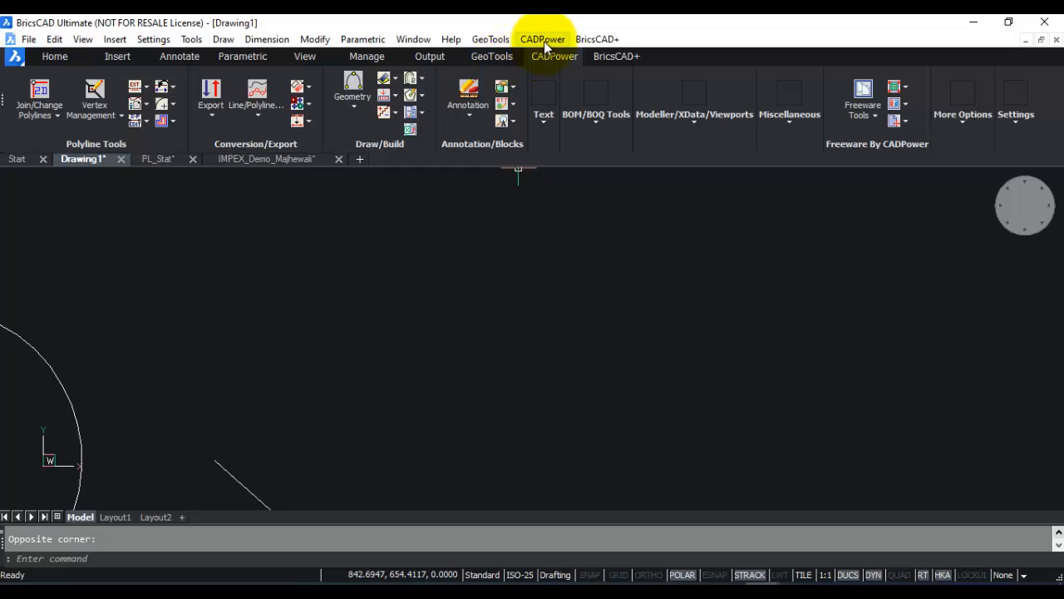
# Start CADPower's Draw Quick Text (running numbers) command and set the counter's starting integer value to 100
pyautogui.click(543, 40)
pyautogui.moveTo(566, 221)
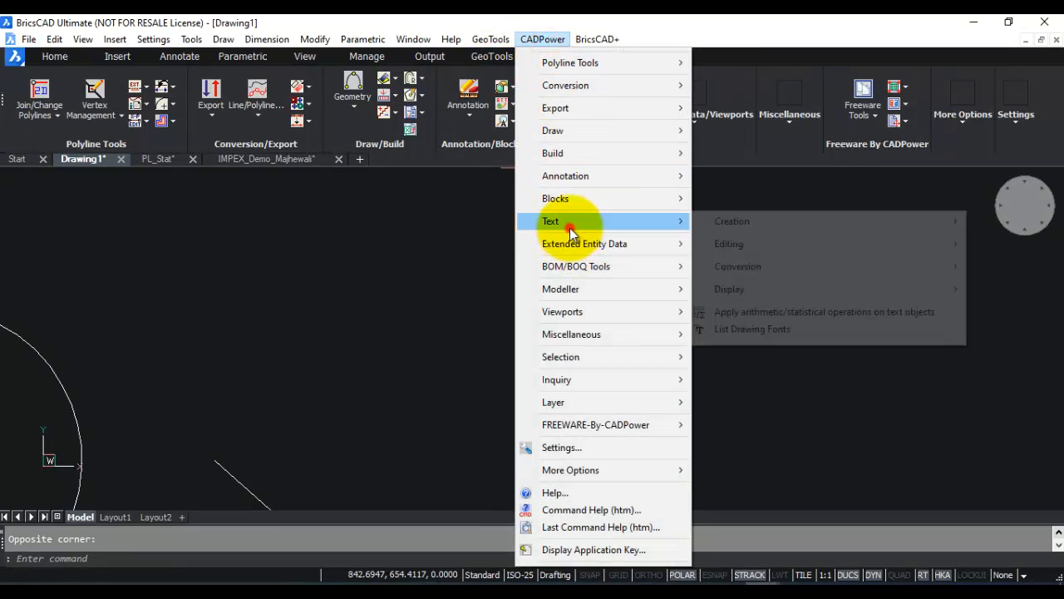
pyautogui.moveTo(719, 222)
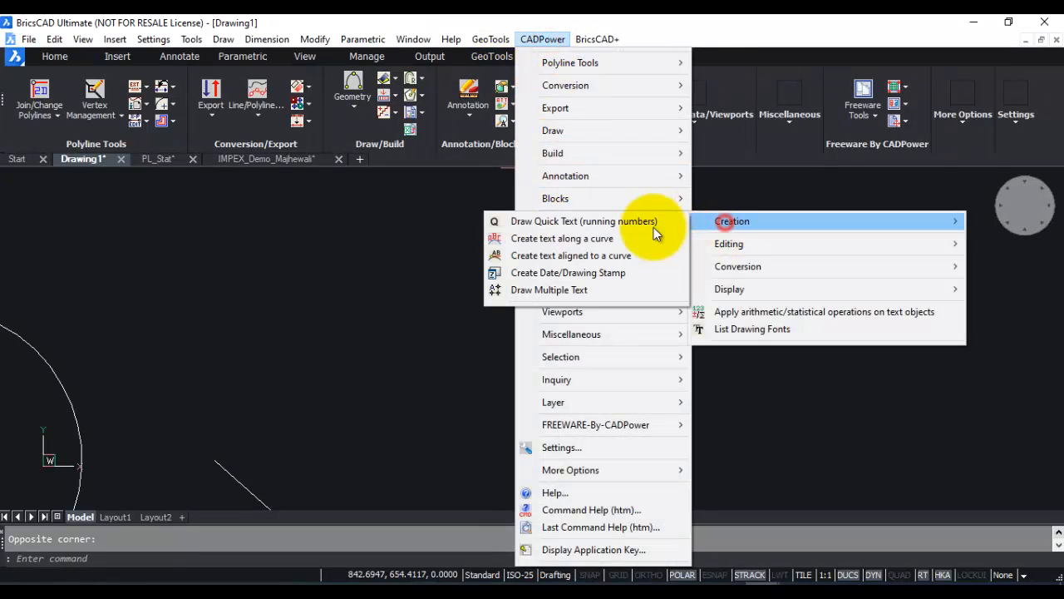
pyautogui.click(609, 225)
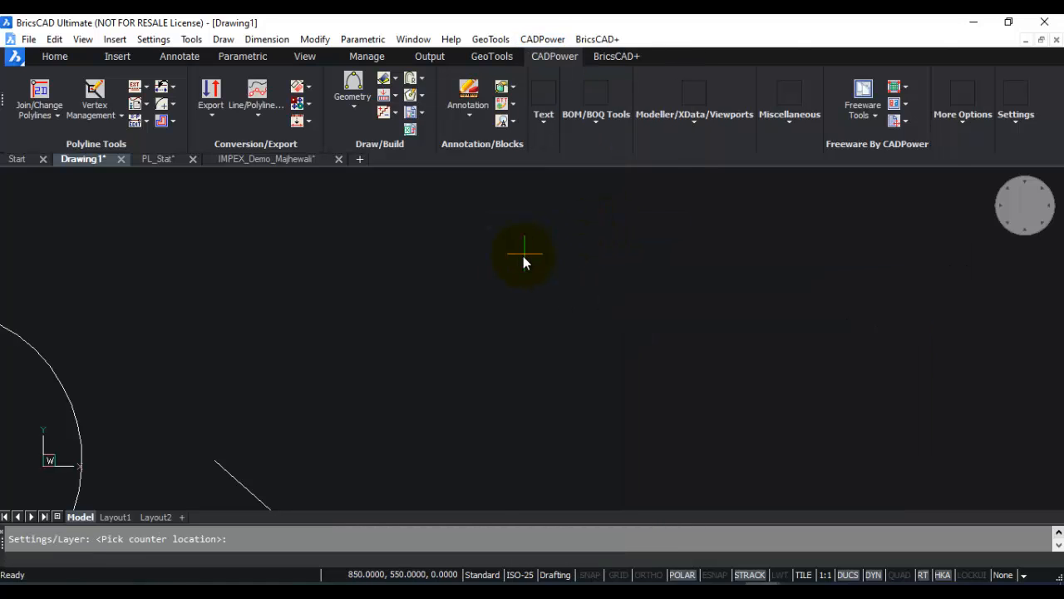
pyautogui.write('s')
pyautogui.press('Return')
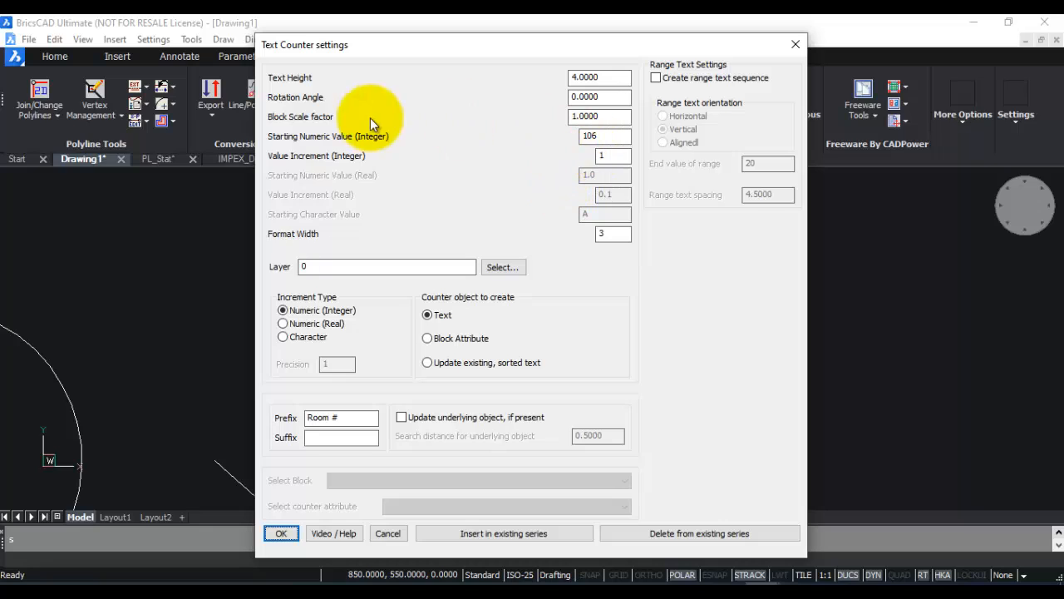
pyautogui.doubleClick(606, 136)
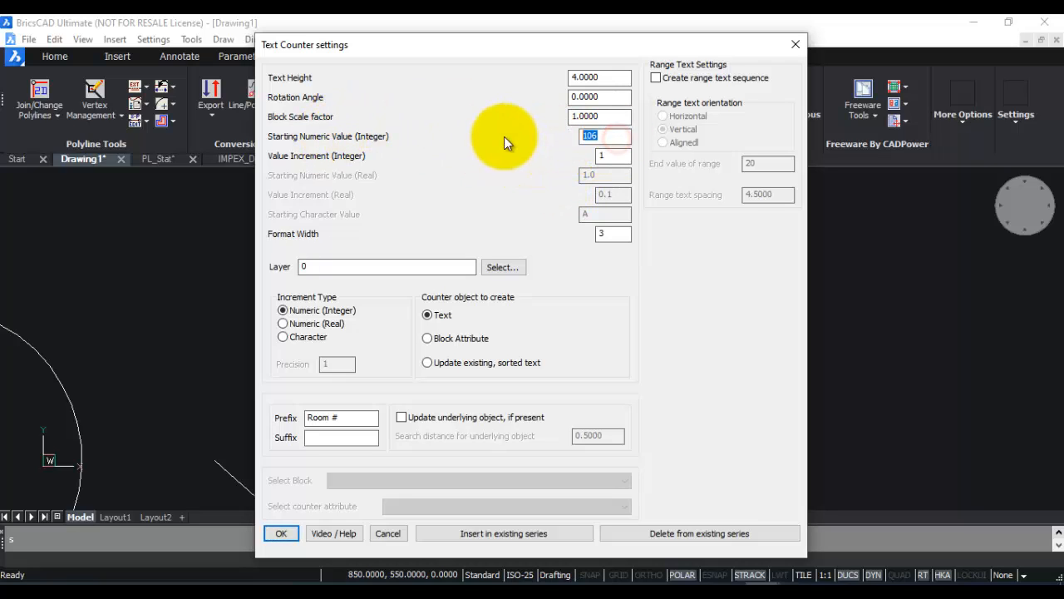
pyautogui.write('100')
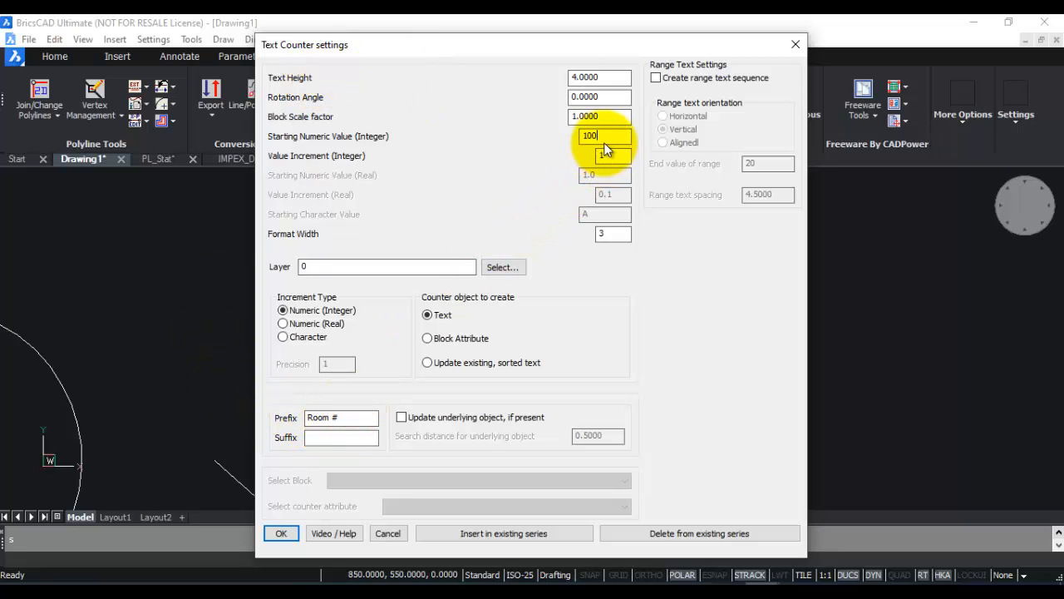
pyautogui.click(283, 532)
# Place five running-number labels, Room # 100 to Room # 104, diagonally down across an empty area of the drawing
pyautogui.click(245, 219)
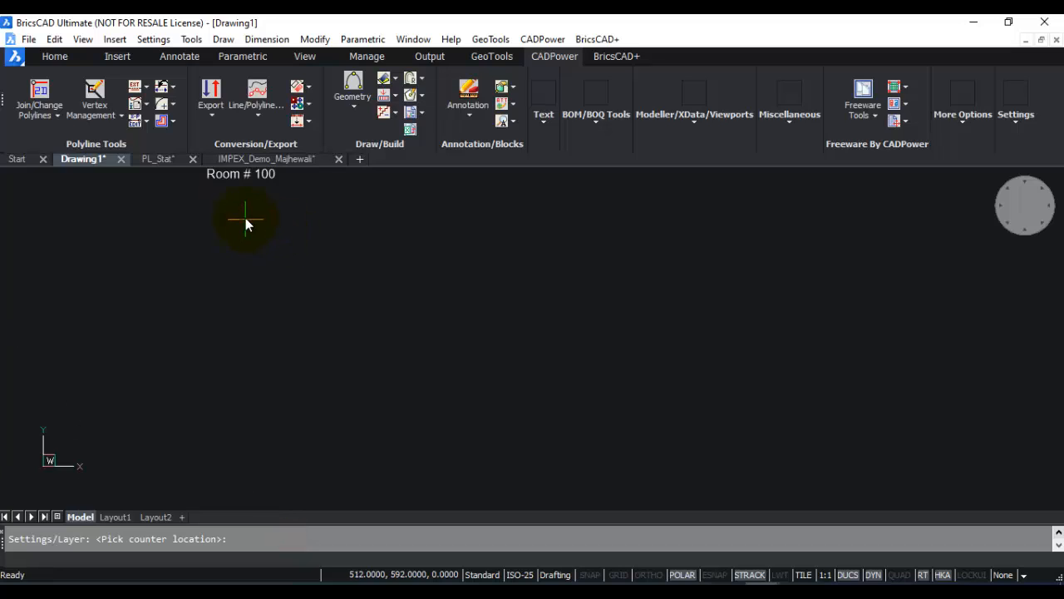
pyautogui.click(365, 283)
pyautogui.click(524, 360)
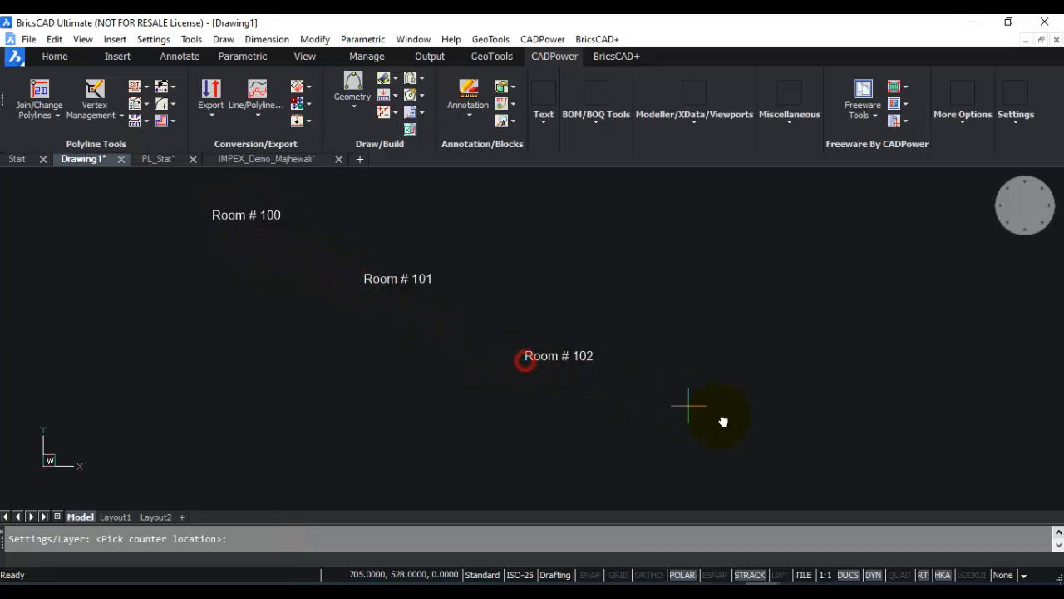
pyautogui.click(723, 421)
pyautogui.click(839, 454)
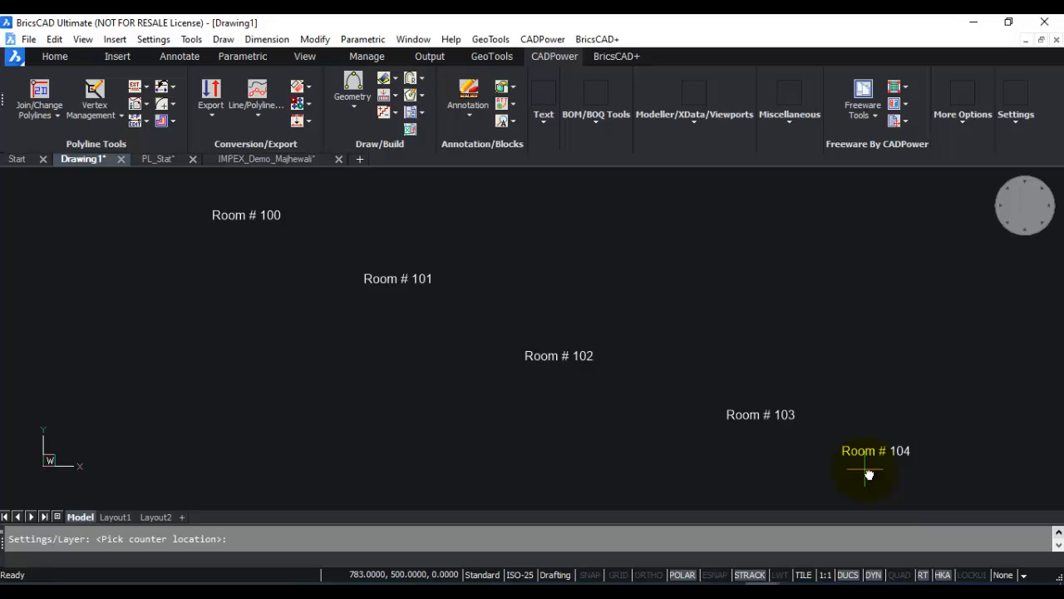
# Insert a new counter text into the existing series after Room # 101, placing it between Room # 101 and Room # 102
pyautogui.write('s')
pyautogui.press('Return')
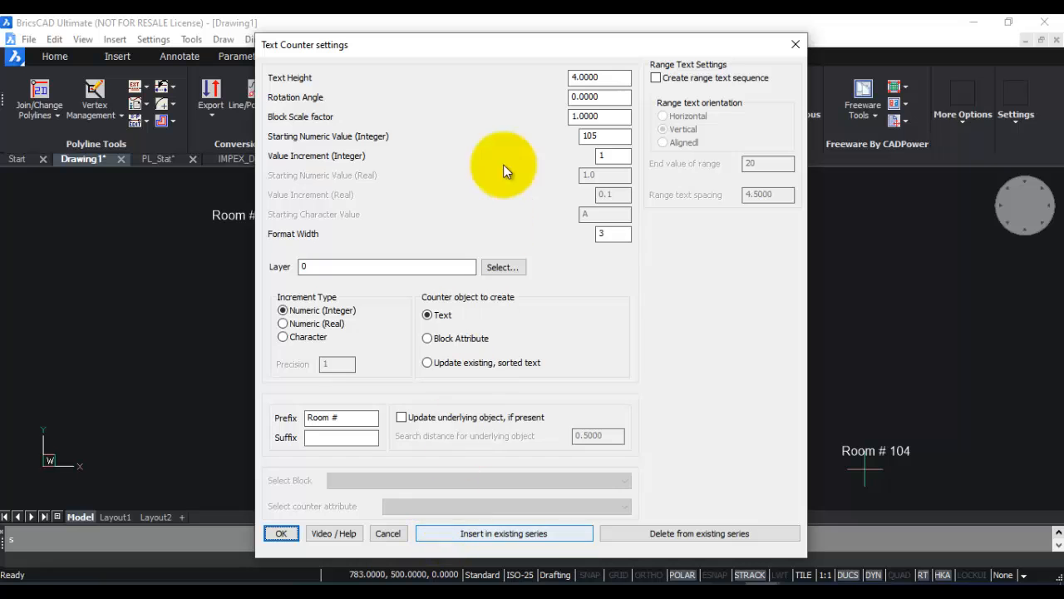
pyautogui.moveTo(523, 49)
pyautogui.mouseDown()
pyautogui.moveTo(703, 129)
pyautogui.moveTo(873, 254)
pyautogui.moveTo(937, 258)
pyautogui.mouseUp()
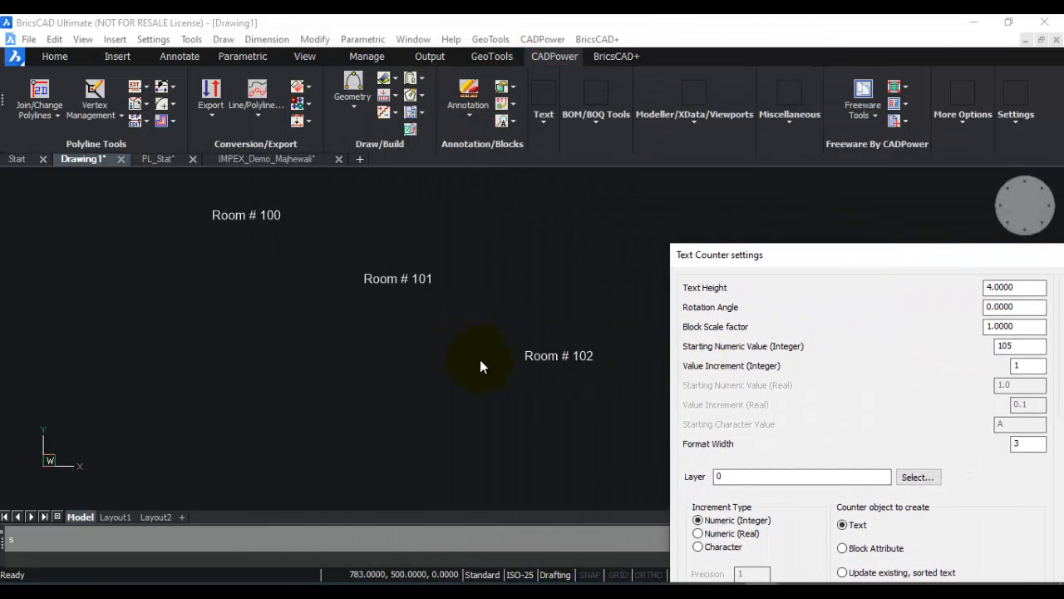
pyautogui.moveTo(820, 249); pyautogui.dragTo(549, 23)
pyautogui.click(661, 513)
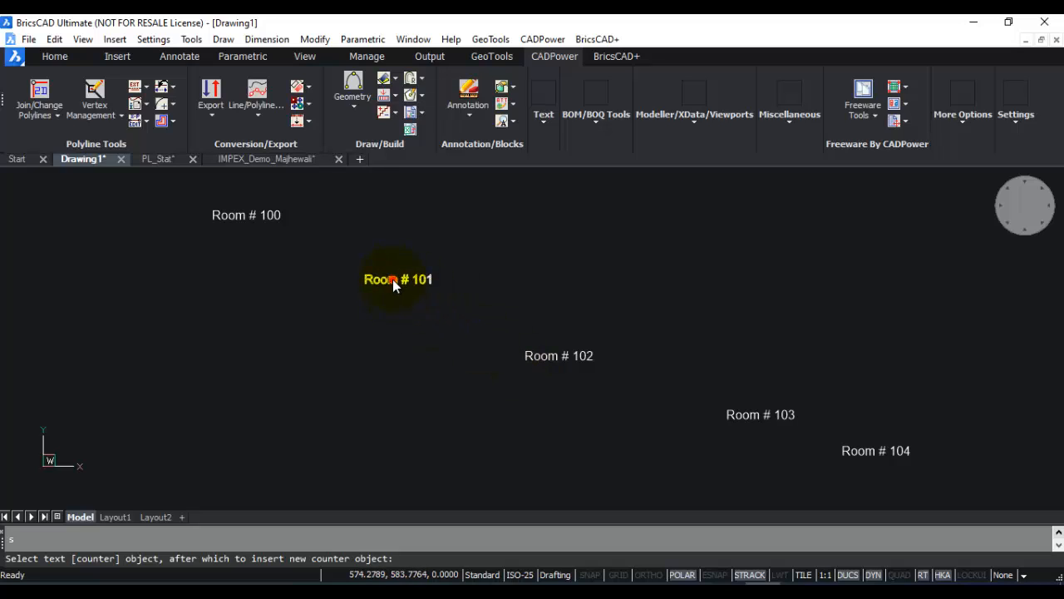
pyautogui.click(411, 283)
pyautogui.click(438, 328)
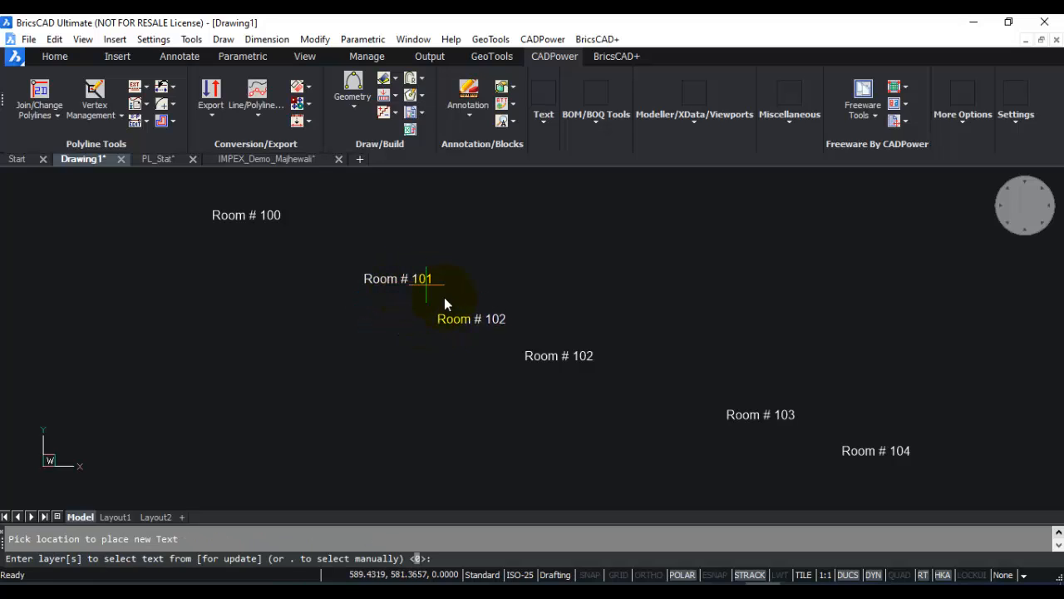
# Choose manual text selection and renumber the three labels that follow the inserted one as Room # 103 to Room # 105
pyautogui.write('.')
pyautogui.press('Return')
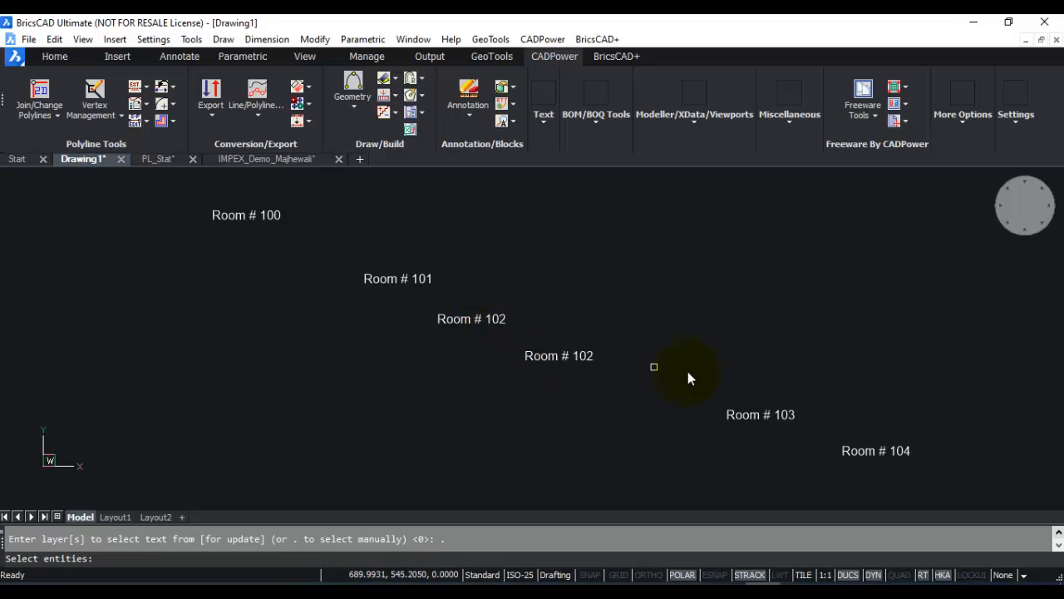
pyautogui.click(977, 359)
pyautogui.click(515, 470)
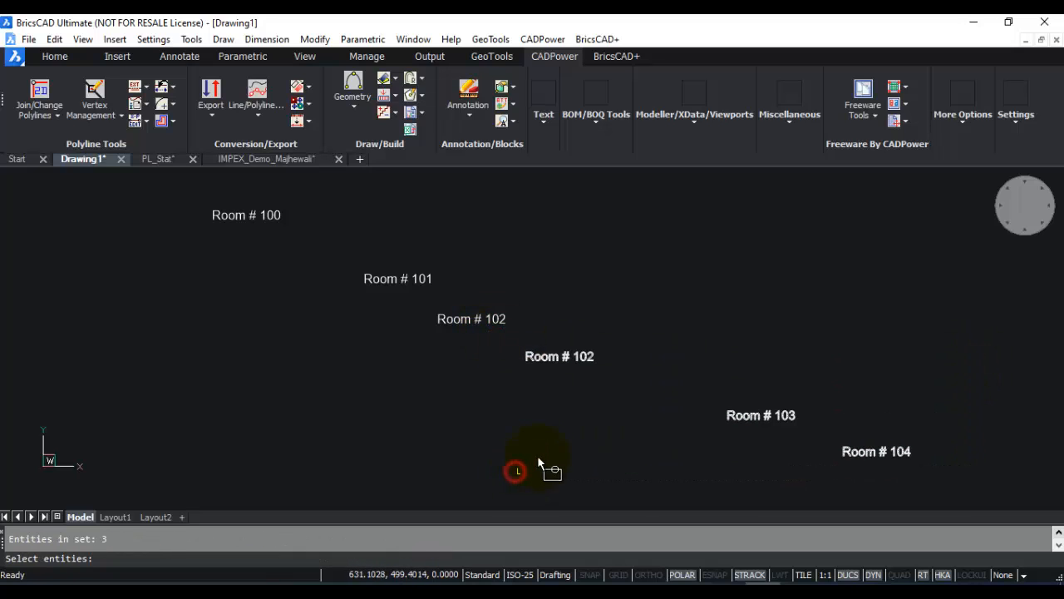
pyautogui.rightClick(607, 342)
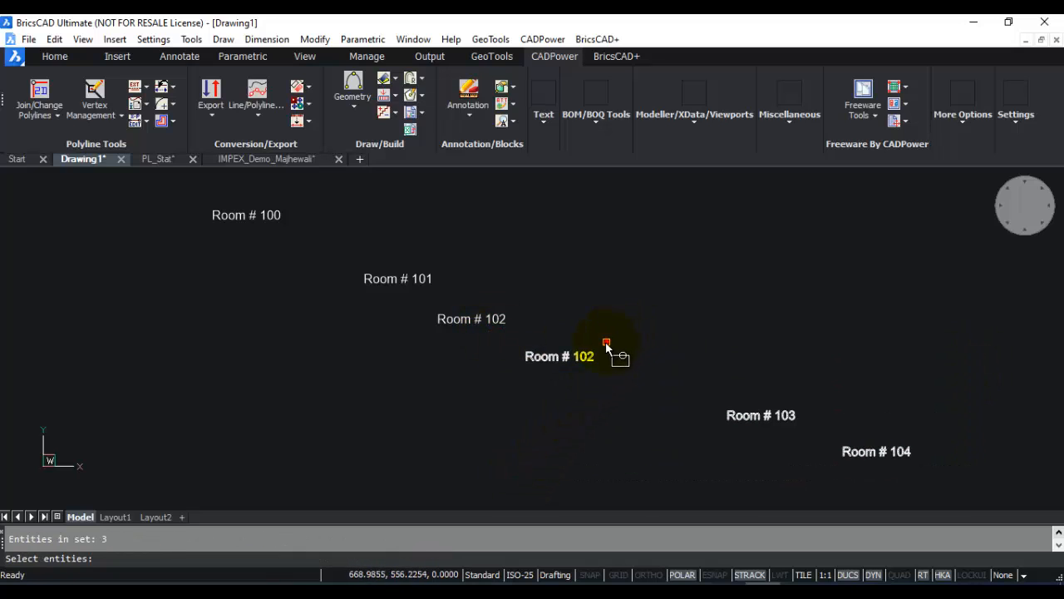
pyautogui.rightClick(546, 390)
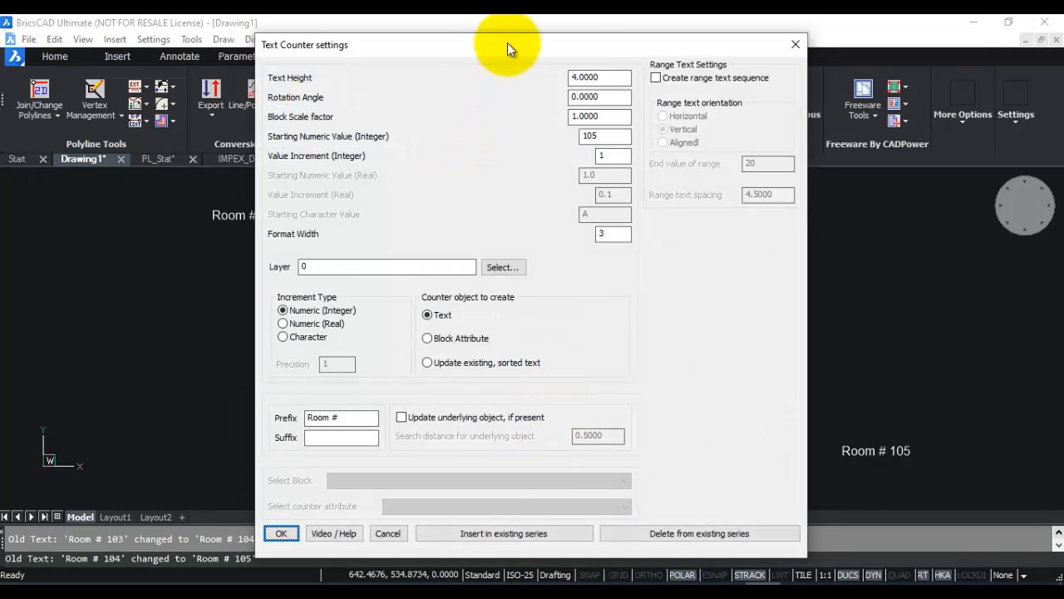
# Enable updating of the underlying object in the text counter settings and set the starting integer value to 200
pyautogui.moveTo(505, 42); pyautogui.dragTo(114, 48)
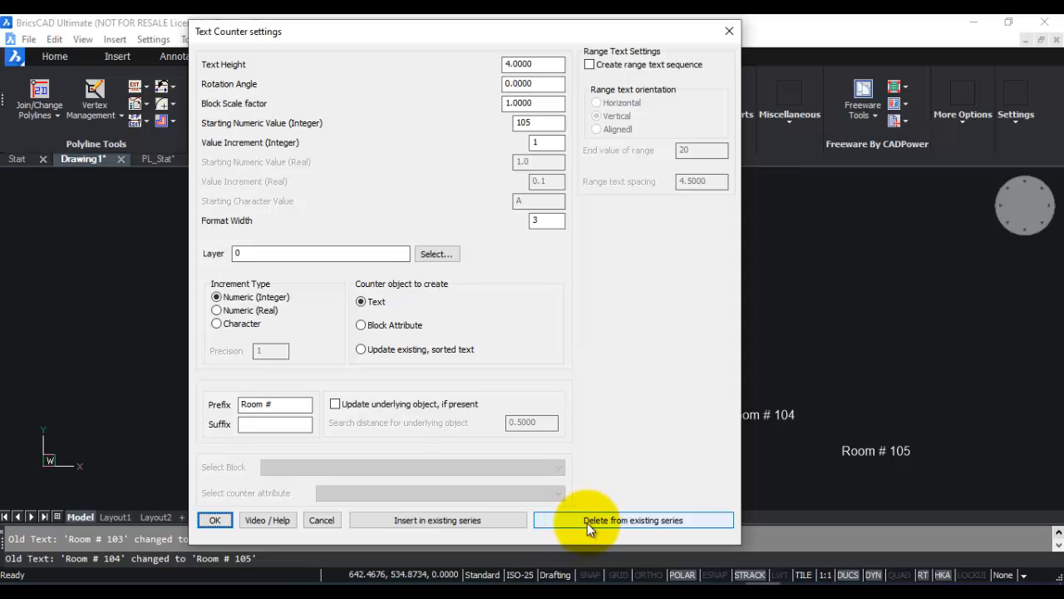
pyautogui.click(334, 405)
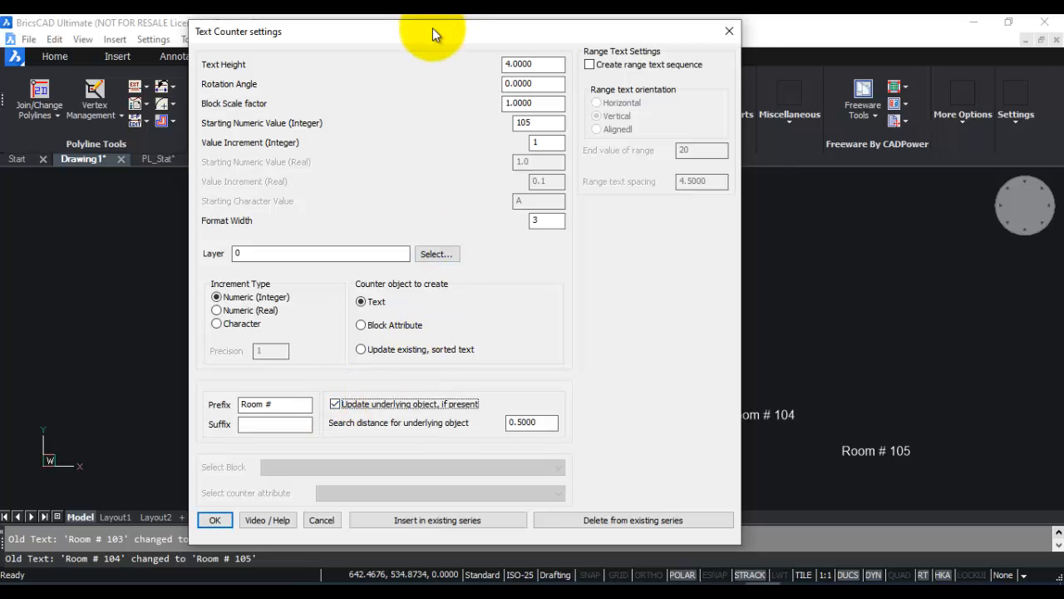
pyautogui.moveTo(433, 28); pyautogui.dragTo(468, 444)
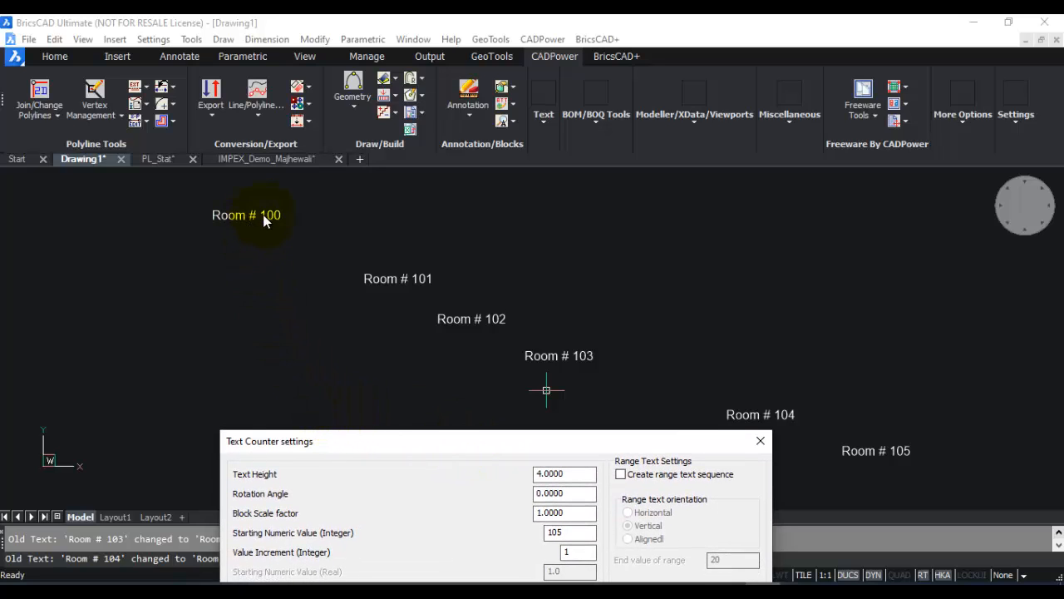
pyautogui.moveTo(405, 439); pyautogui.dragTo(414, 94)
pyautogui.doubleClick(570, 190)
pyautogui.write('200')
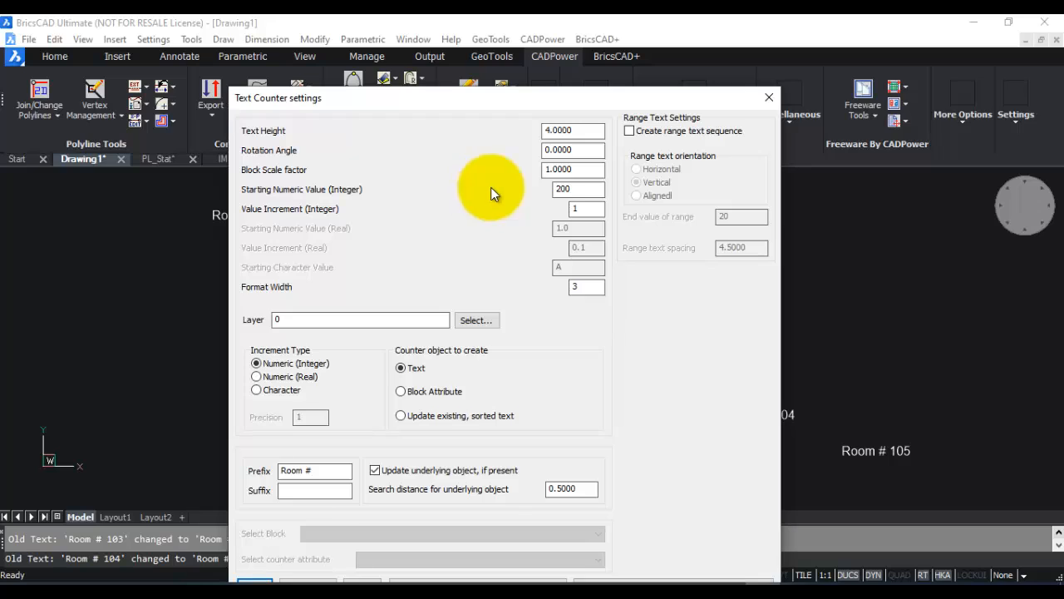
# Set the counter prefix to "Parcel #" and the suffix to "(Phase 1)", and accept the settings
pyautogui.click(280, 470)
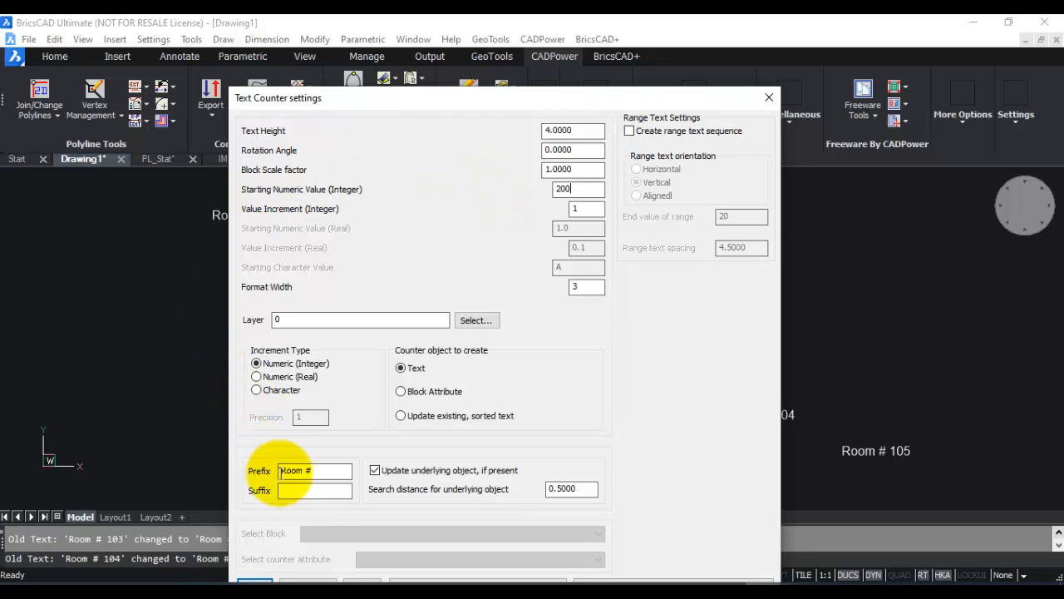
pyautogui.doubleClick(291, 471)
pyautogui.write('Parcel')
pyautogui.click(287, 490)
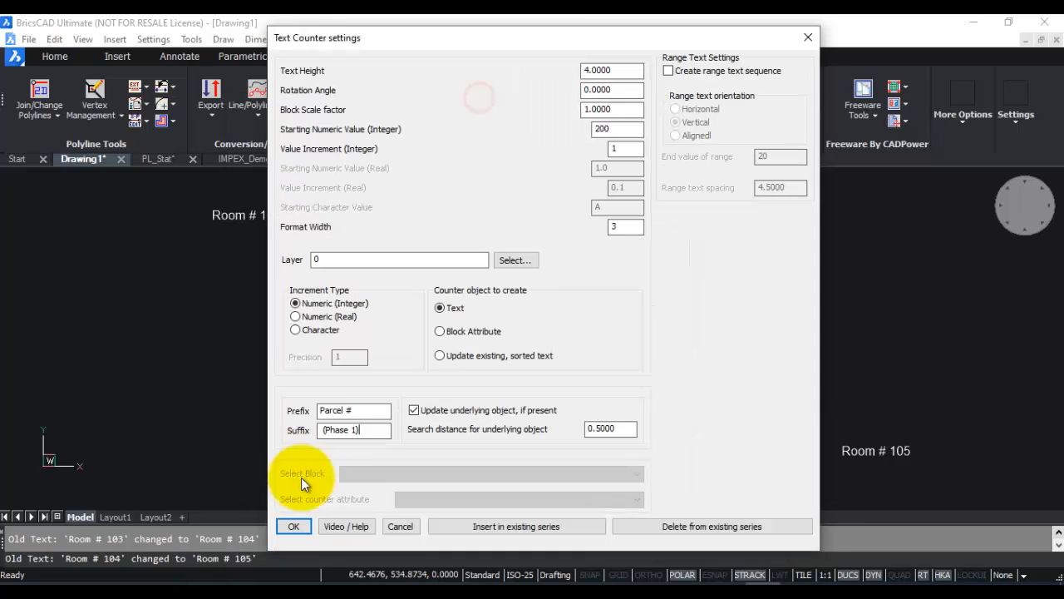
pyautogui.click(295, 525)
# Apply the parcel counter at the six room labels in order, starting with Parcel # 200 (Phase 1) at Room # 100
pyautogui.click(214, 219)
pyautogui.click(383, 279)
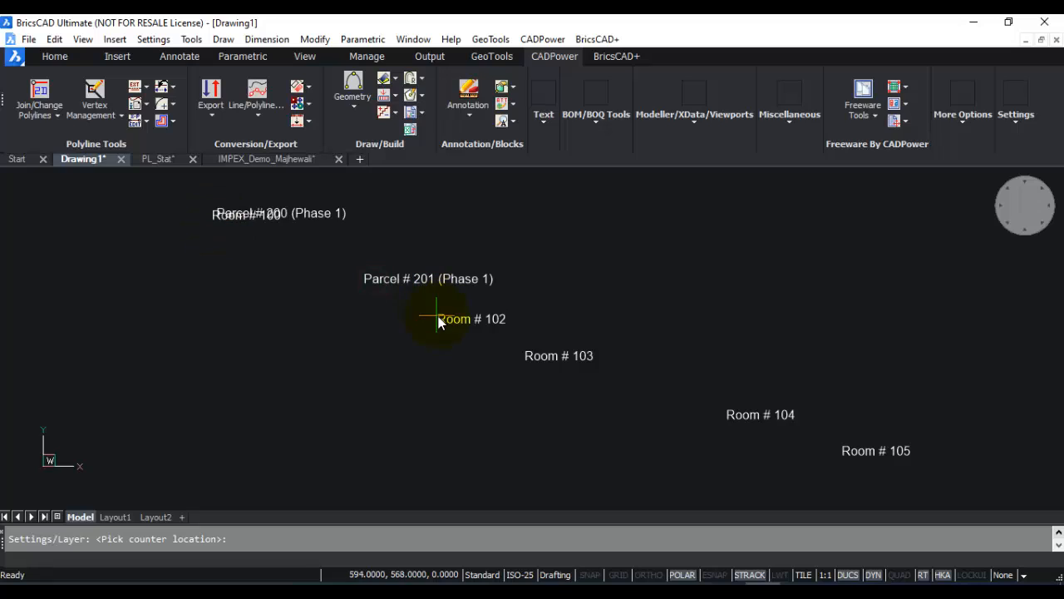
pyautogui.click(439, 318)
pyautogui.click(533, 357)
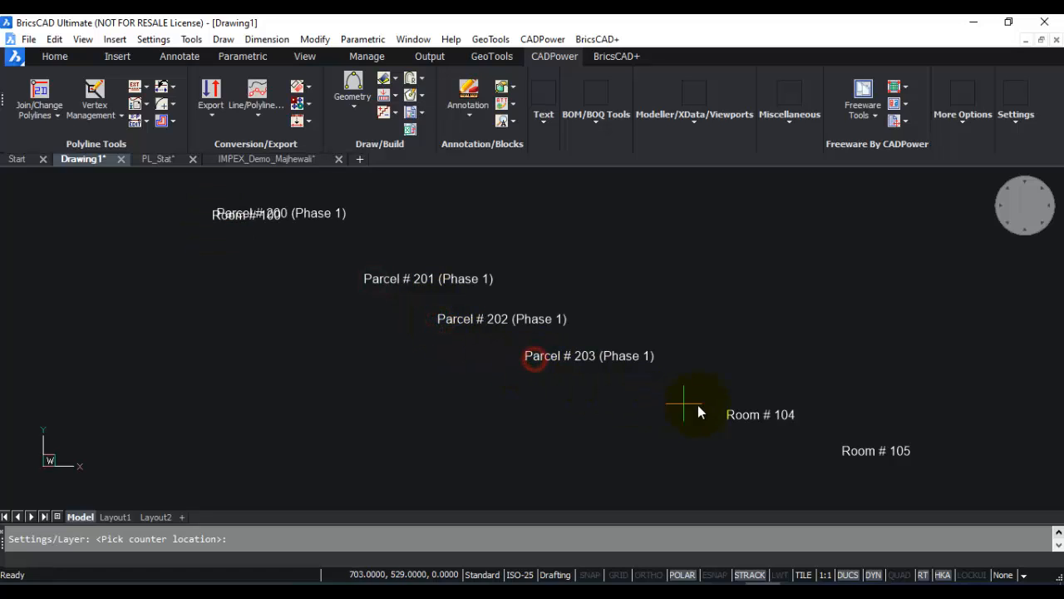
pyautogui.click(736, 415)
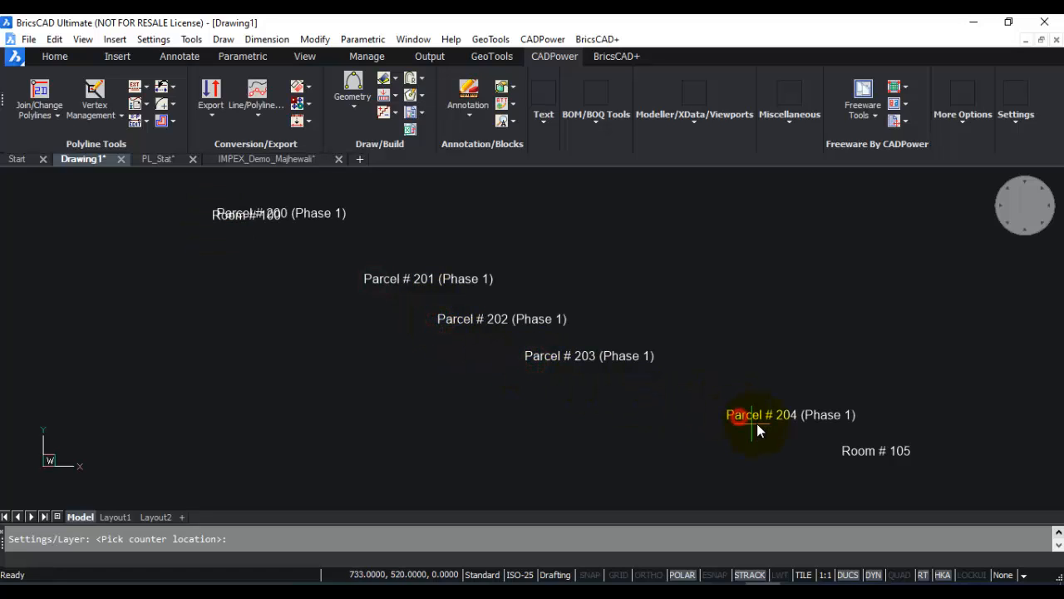
pyautogui.click(846, 452)
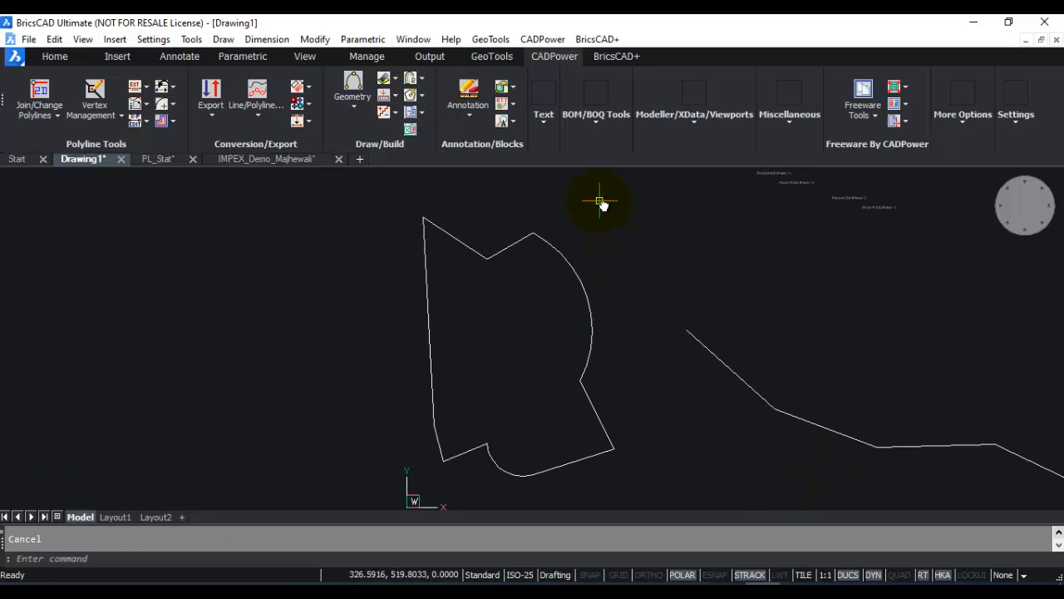
pyautogui.click(529, 236)
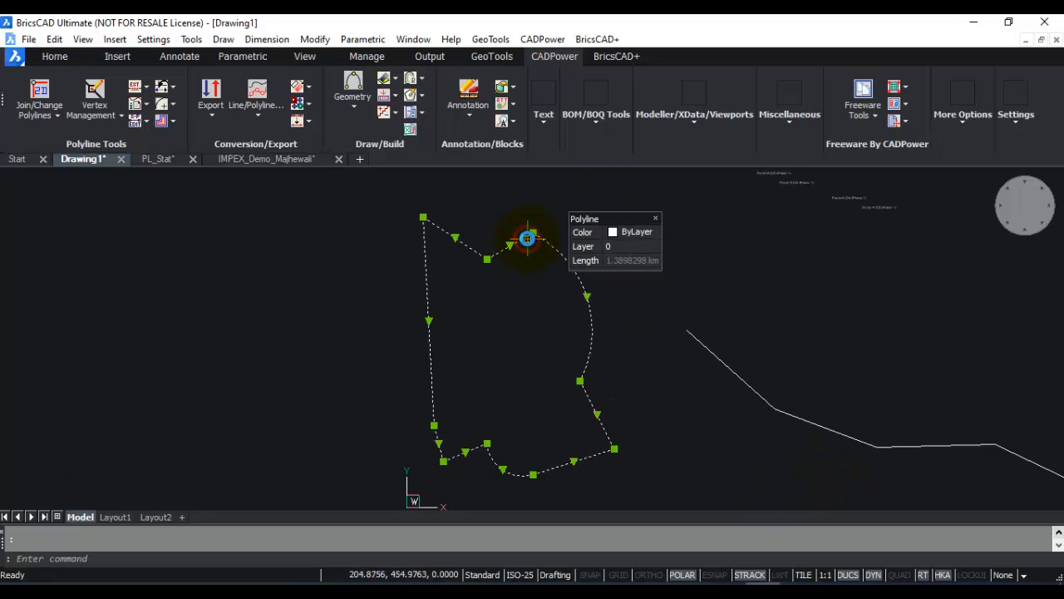
pyautogui.click(531, 234)
pyautogui.press('Escape')
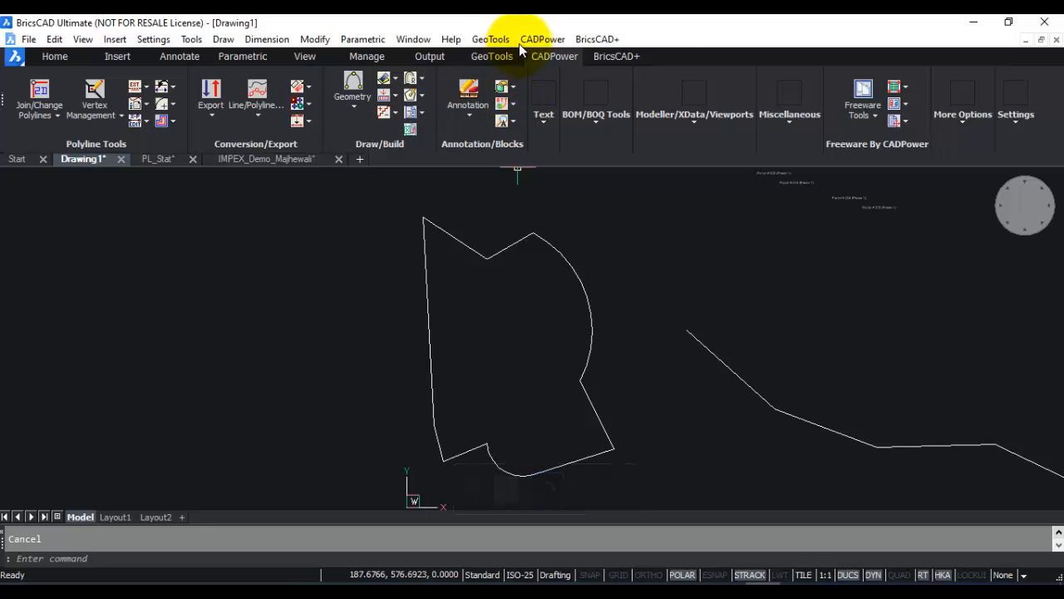
# Copy the closed polyline's right-hand arc and sloped line, from the lower-right corner to the arc's upper end, to empty space left of the shape
pyautogui.click(542, 39)
pyautogui.moveTo(554, 63)
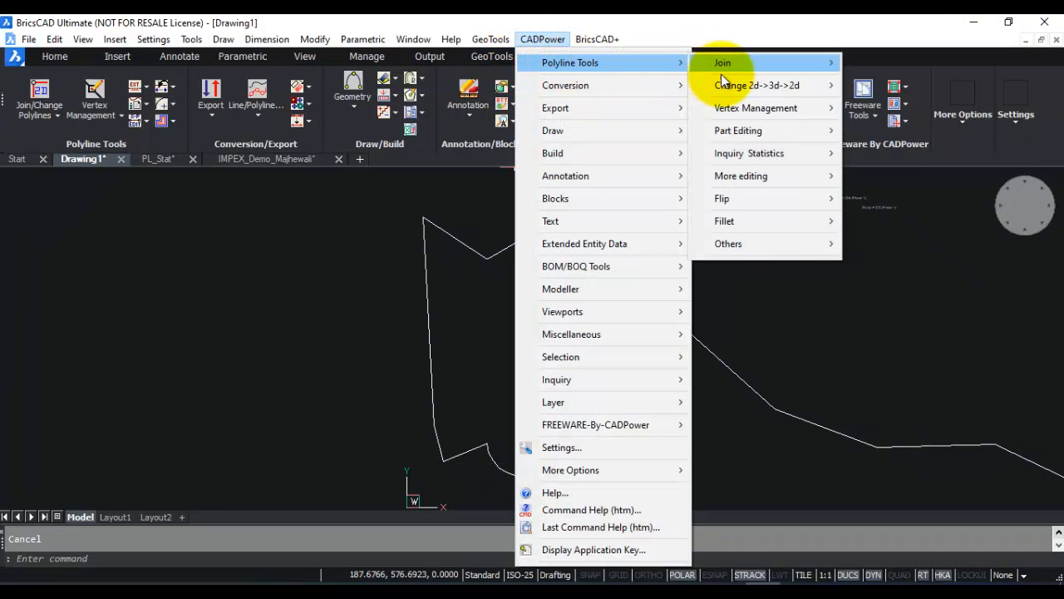
pyautogui.moveTo(759, 130)
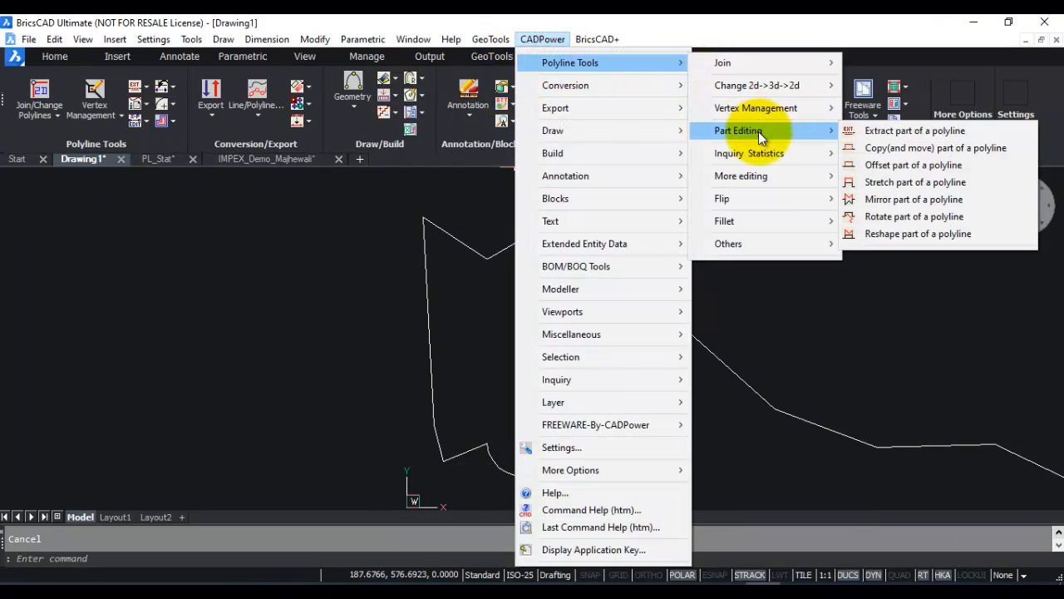
pyautogui.click(893, 148)
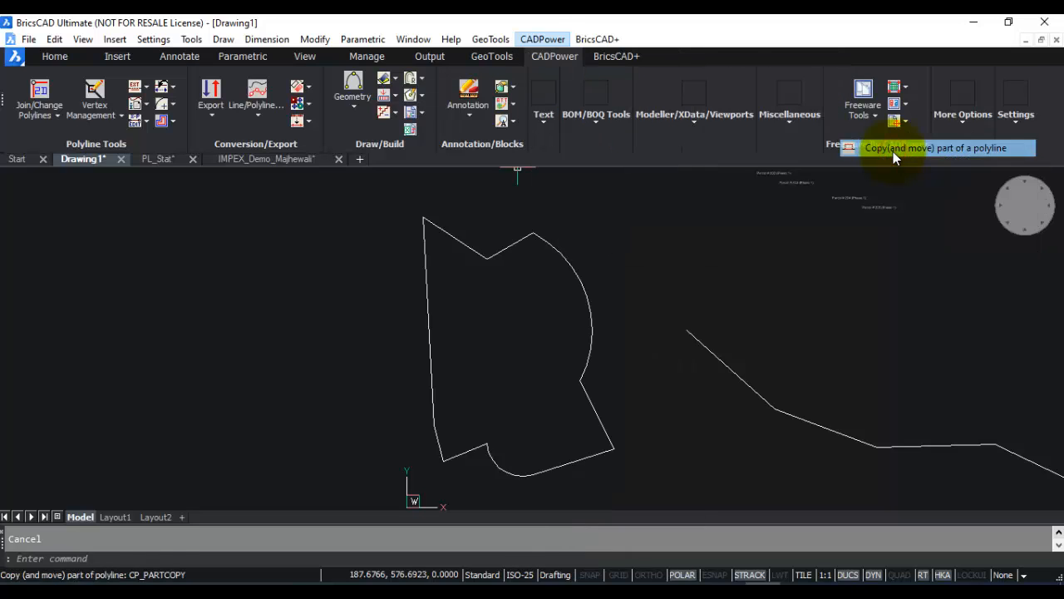
pyautogui.click(609, 453)
pyautogui.click(532, 233)
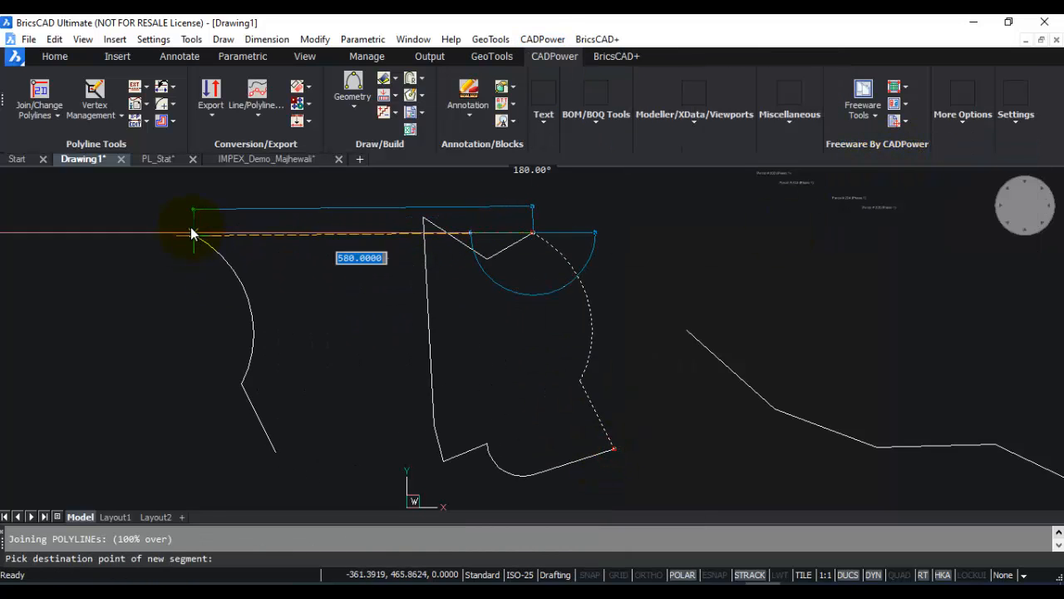
pyautogui.click(191, 223)
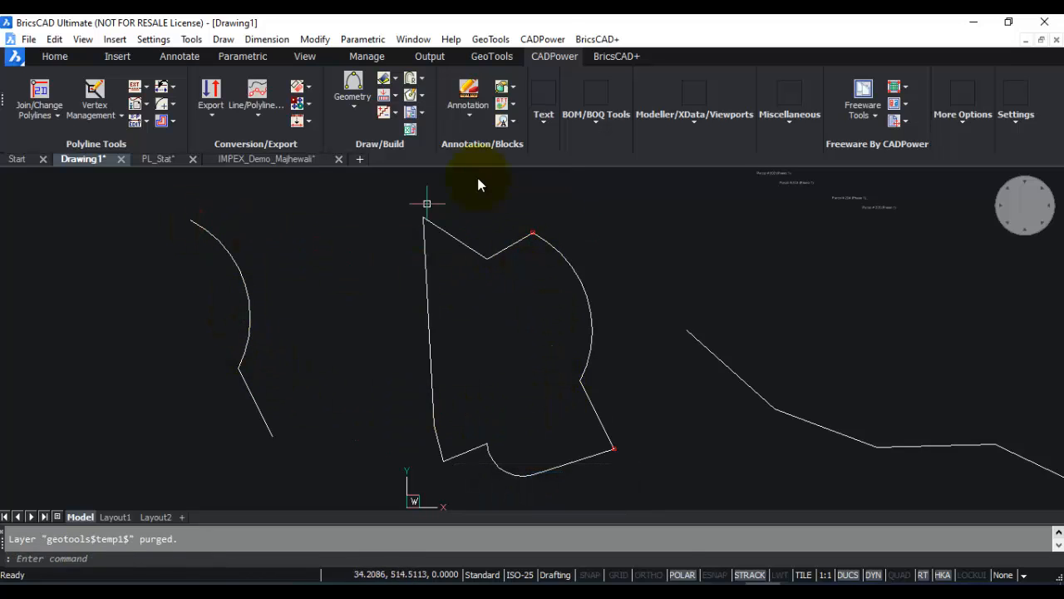
# Offset the bottom part of the closed polyline, between its lower-right and lower-left corners, outward by 20
pyautogui.click(542, 39)
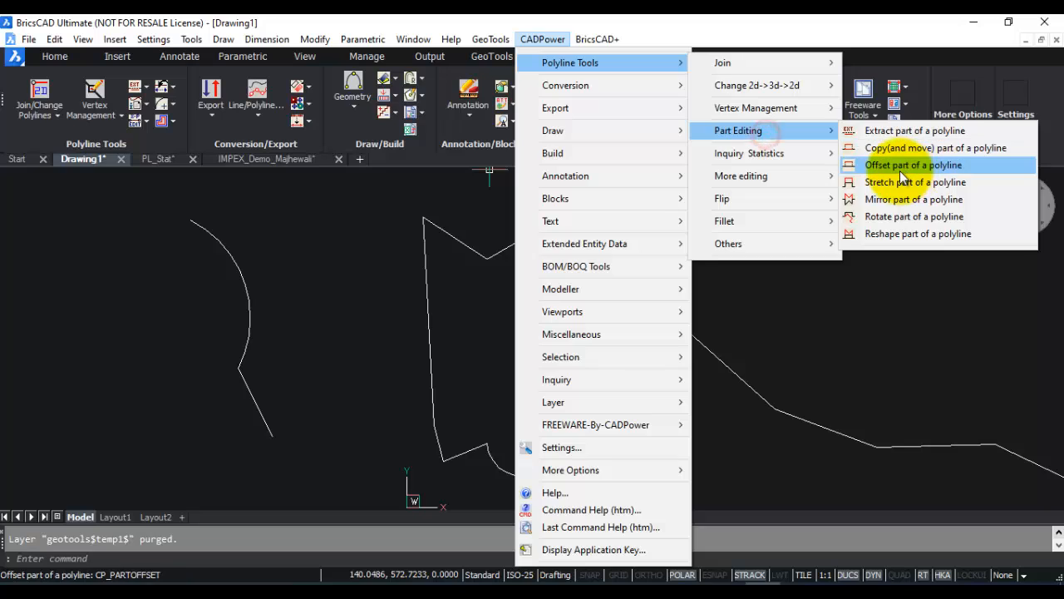
pyautogui.click(900, 168)
pyautogui.click(612, 448)
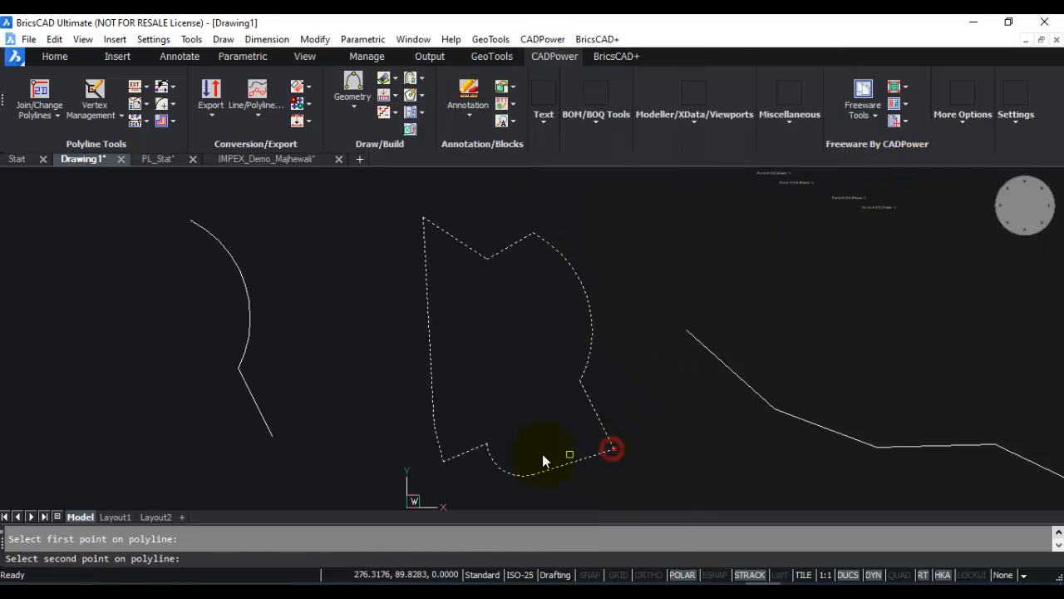
pyautogui.click(445, 461)
pyautogui.click(522, 490)
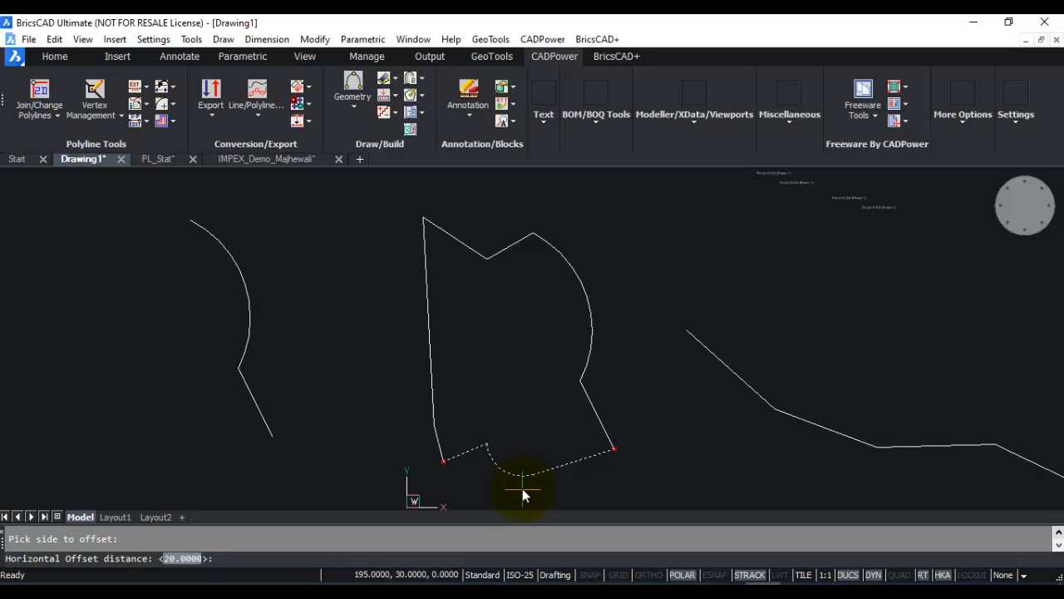
pyautogui.press('Return')
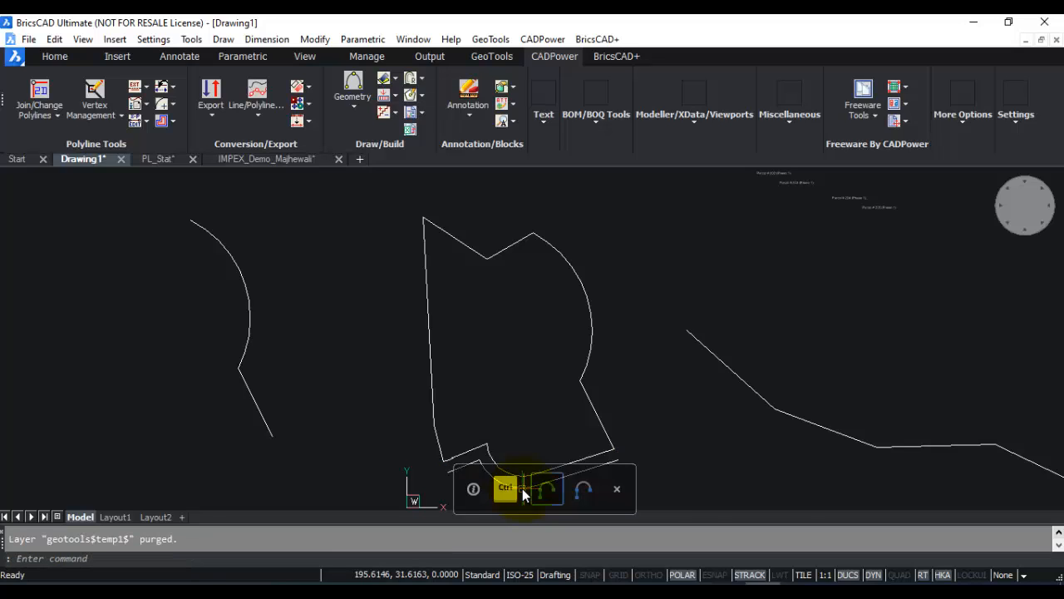
pyautogui.click(616, 488)
pyautogui.moveTo(701, 446); pyautogui.dragTo(682, 432, button='middle')
pyautogui.scroll(-2, 679, 432)
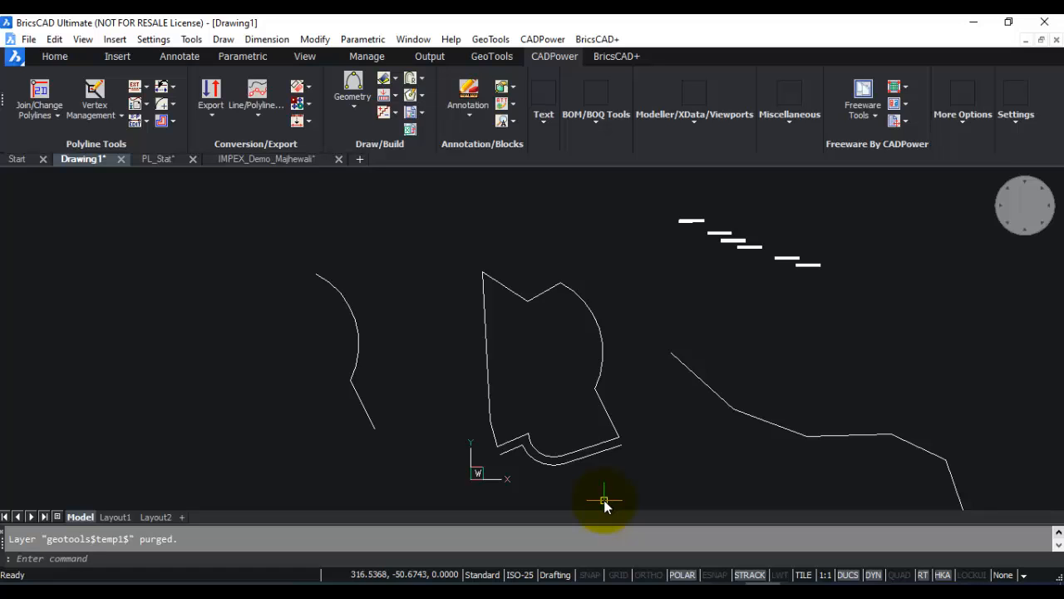
# Stretch the closed polyline's notched top part, from the upper-left corner to the arc's start, up and to the left
pyautogui.click(541, 39)
pyautogui.moveTo(569, 60)
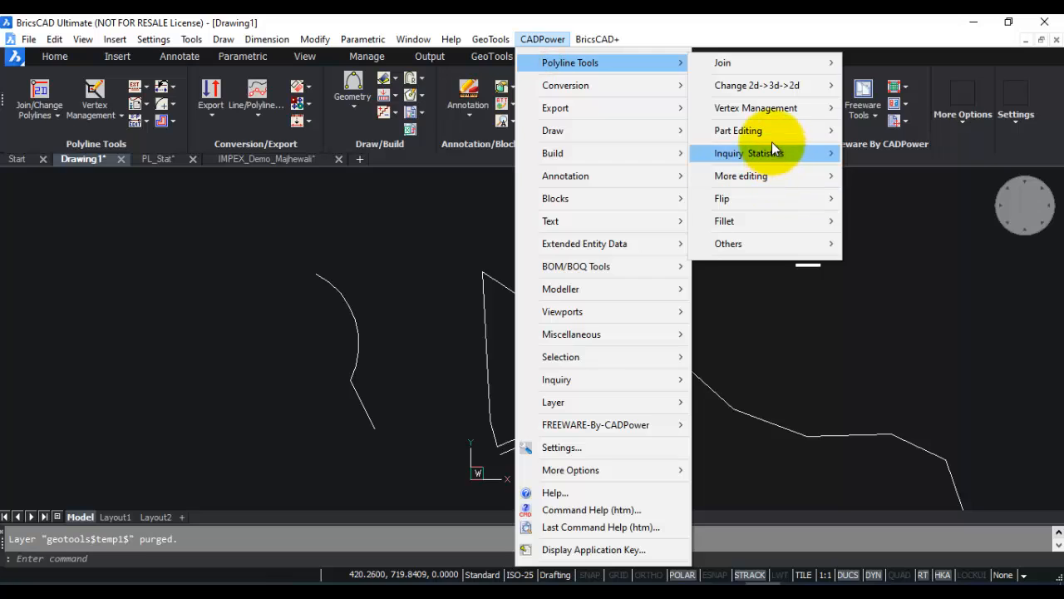
pyautogui.moveTo(772, 136)
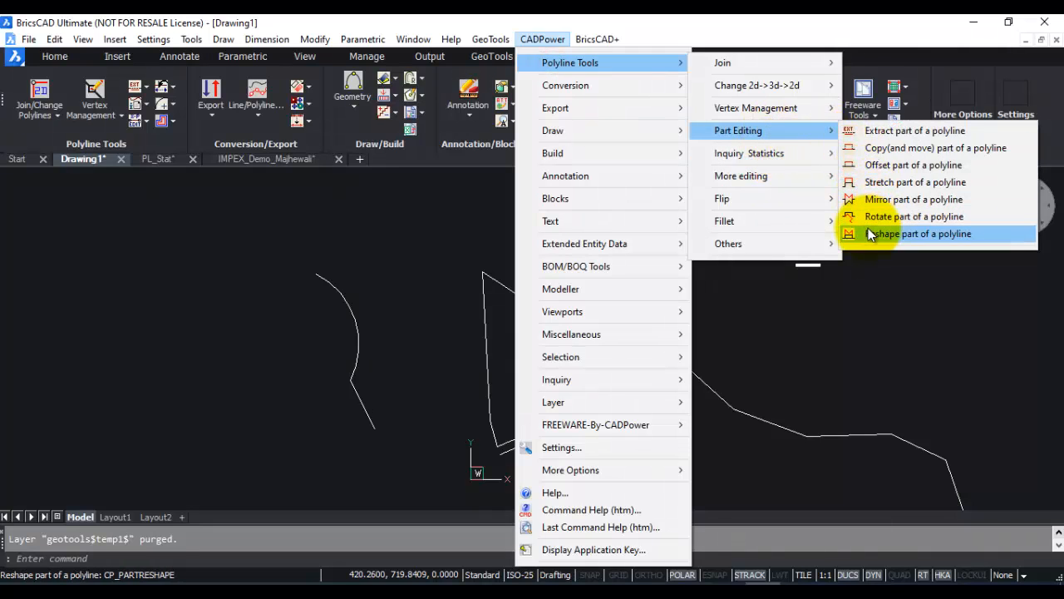
pyautogui.click(879, 182)
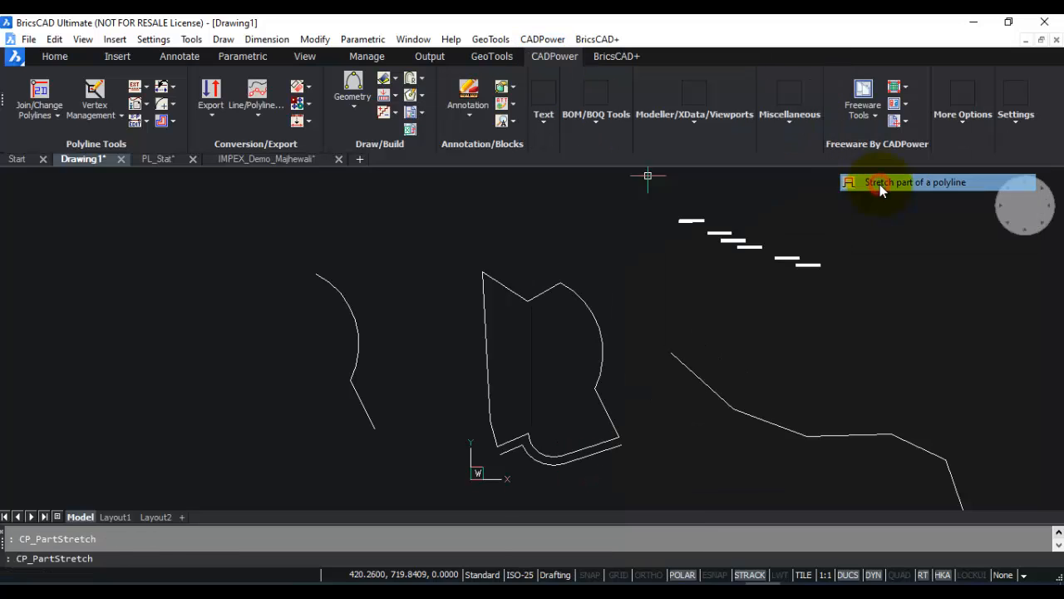
pyautogui.click(482, 273)
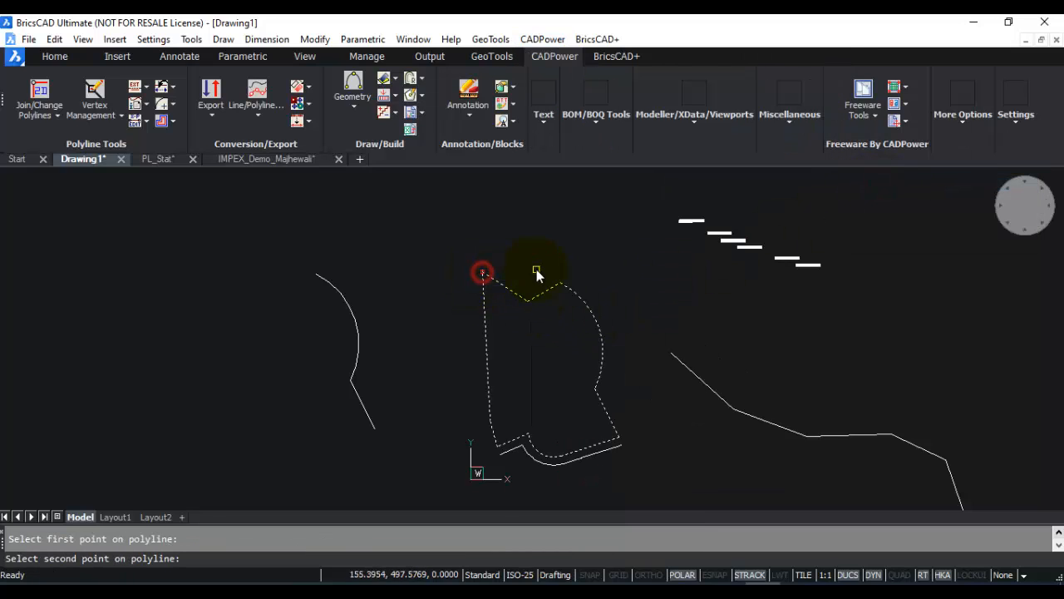
pyautogui.click(560, 283)
pyautogui.click(418, 188)
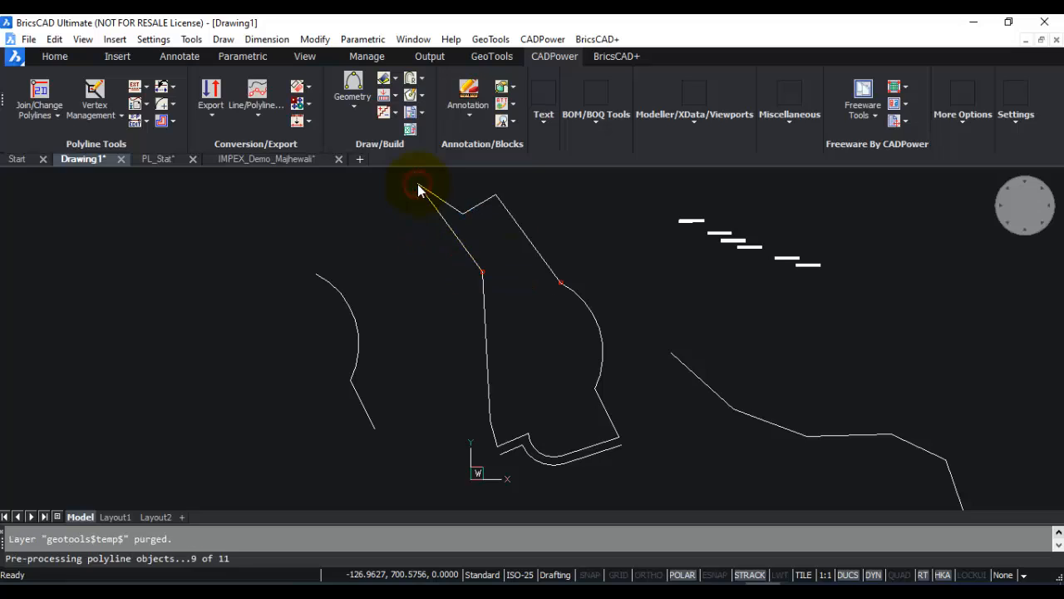
pyautogui.press('Escape')
pyautogui.click(472, 255)
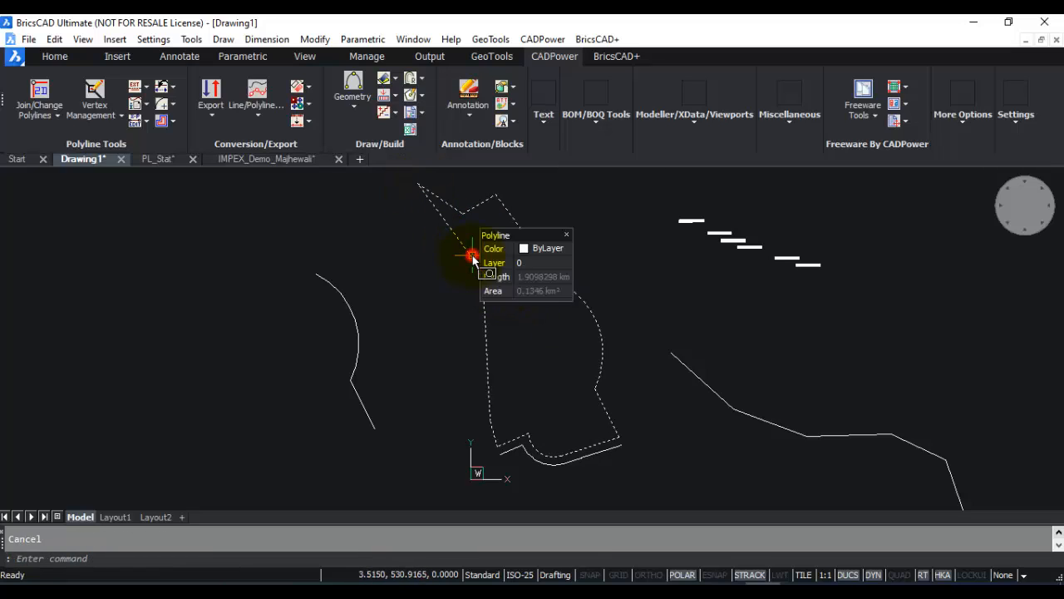
pyautogui.press('Escape')
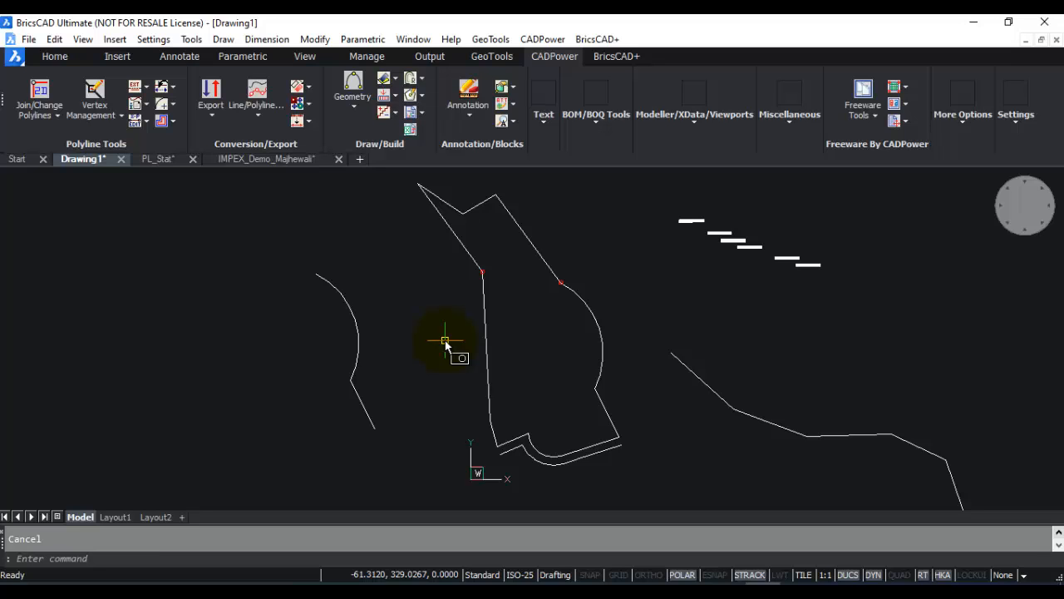
# Set polyline segment labeling to distances measured as Slope, keep the labels outside the polyline, and accept the settings
pyautogui.click(536, 42)
pyautogui.moveTo(582, 177)
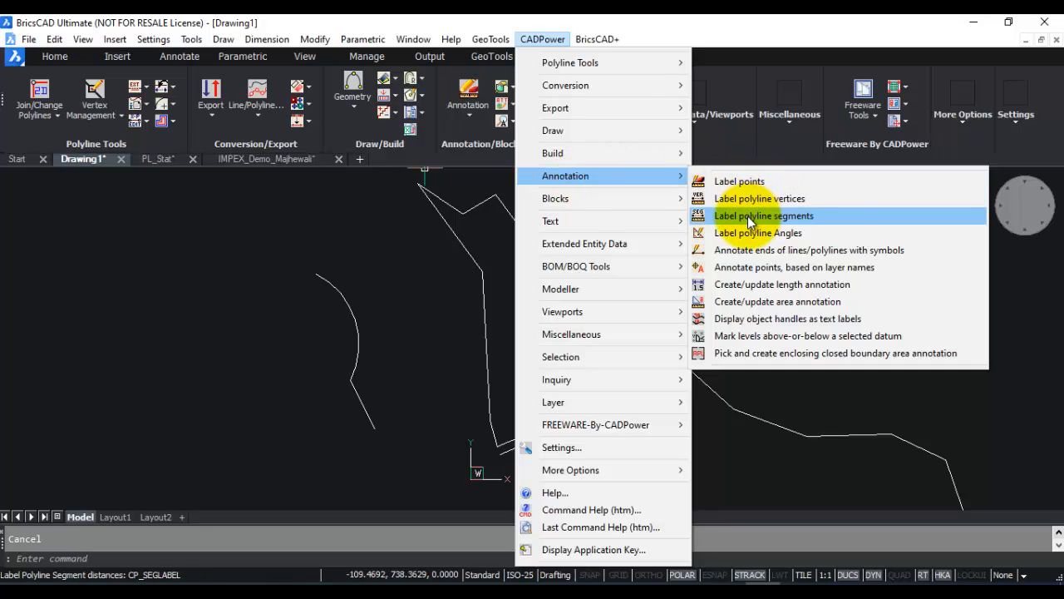
pyautogui.click(747, 217)
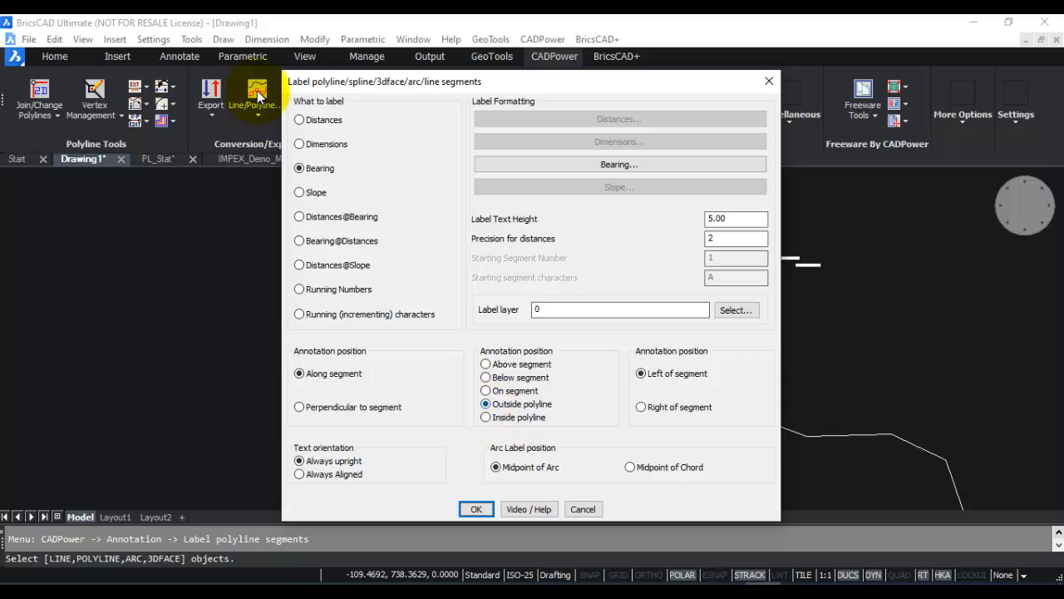
pyautogui.click(304, 120)
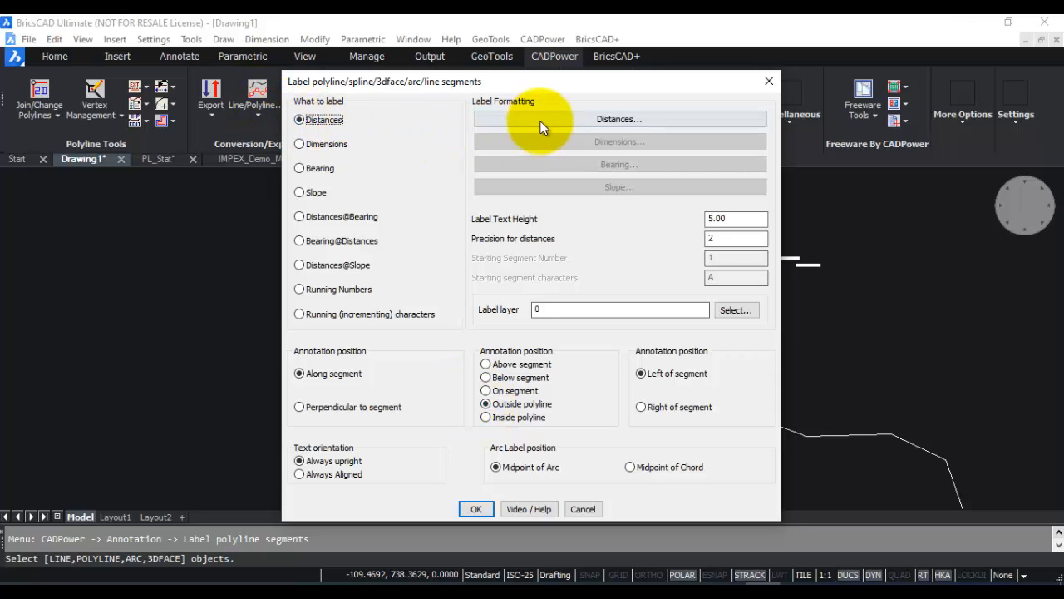
pyautogui.click(588, 120)
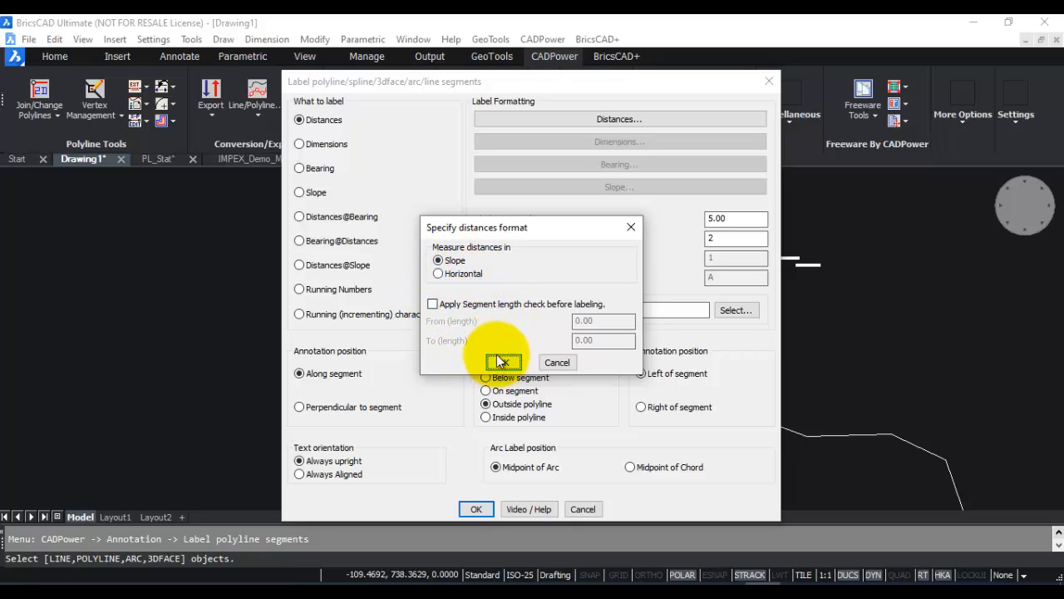
pyautogui.click(438, 260)
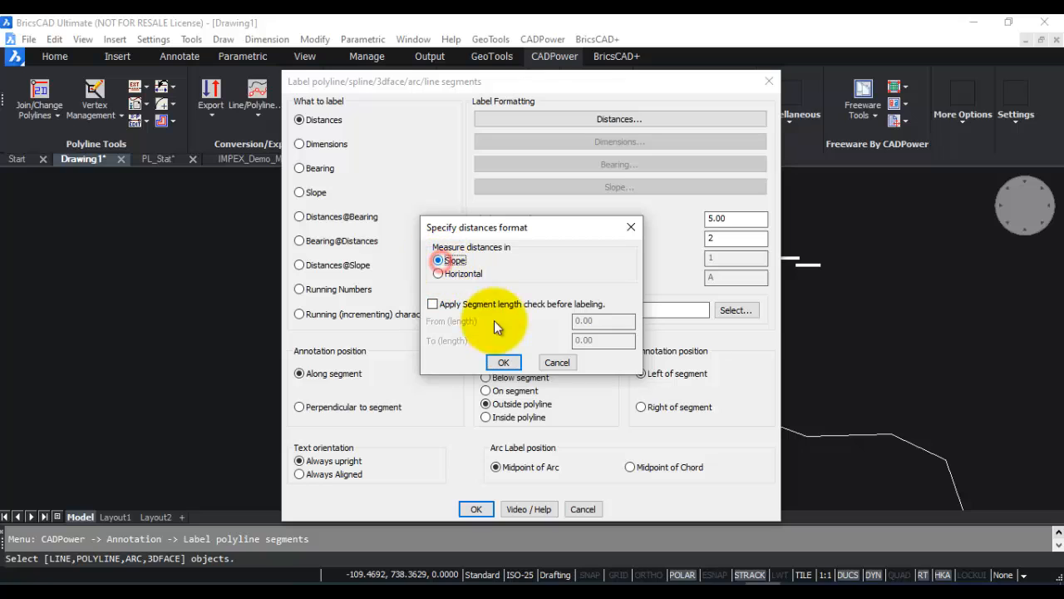
pyautogui.click(503, 361)
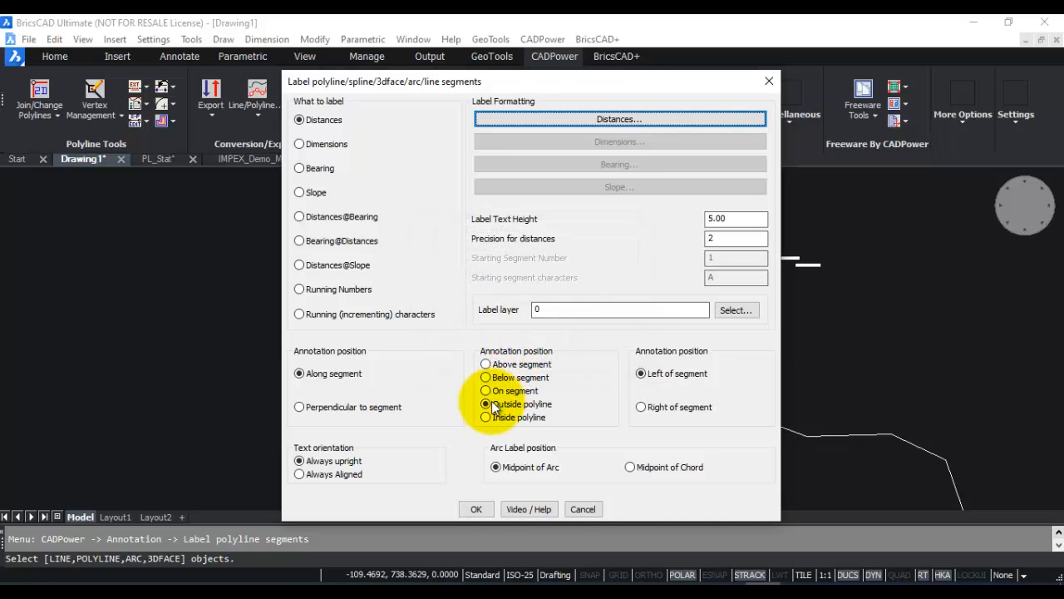
pyautogui.click(479, 509)
# Apply the segment distance labels to the stretched closed polyline
pyautogui.click(554, 279)
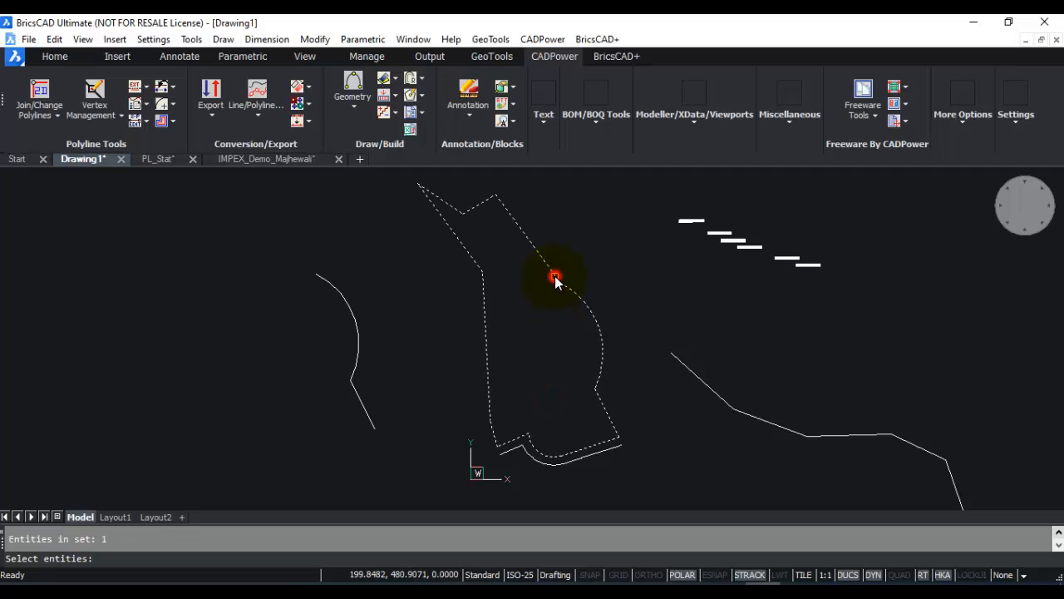
pyautogui.press('Return')
pyautogui.click(602, 405)
# Examine the distance labels along the straight and arc segments of the closed polyline
pyautogui.scroll(6, 602, 404)
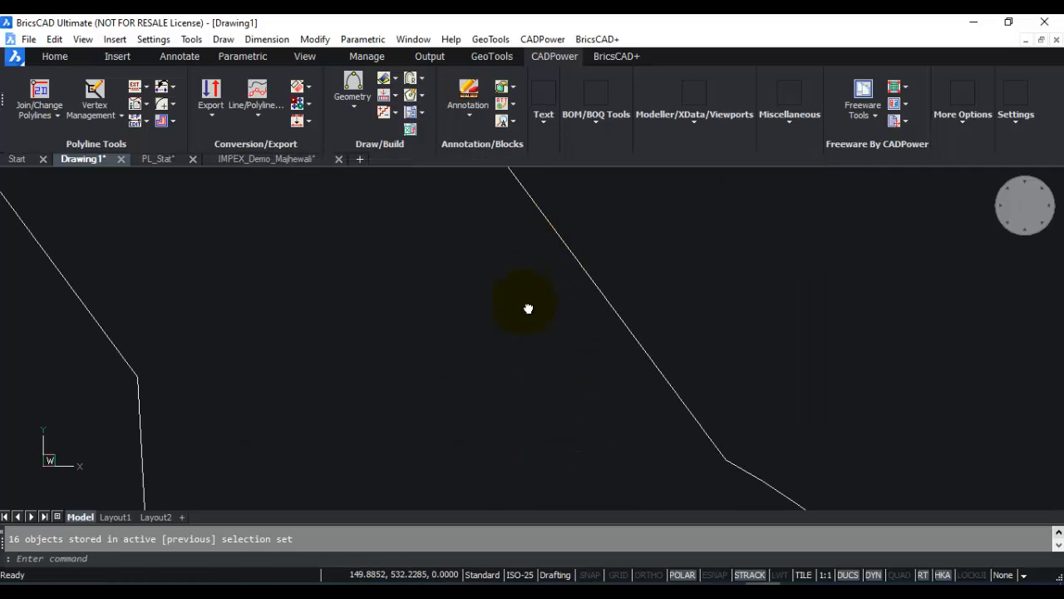
pyautogui.scroll(-2, 525, 430)
pyautogui.scroll(3, 375, 323)
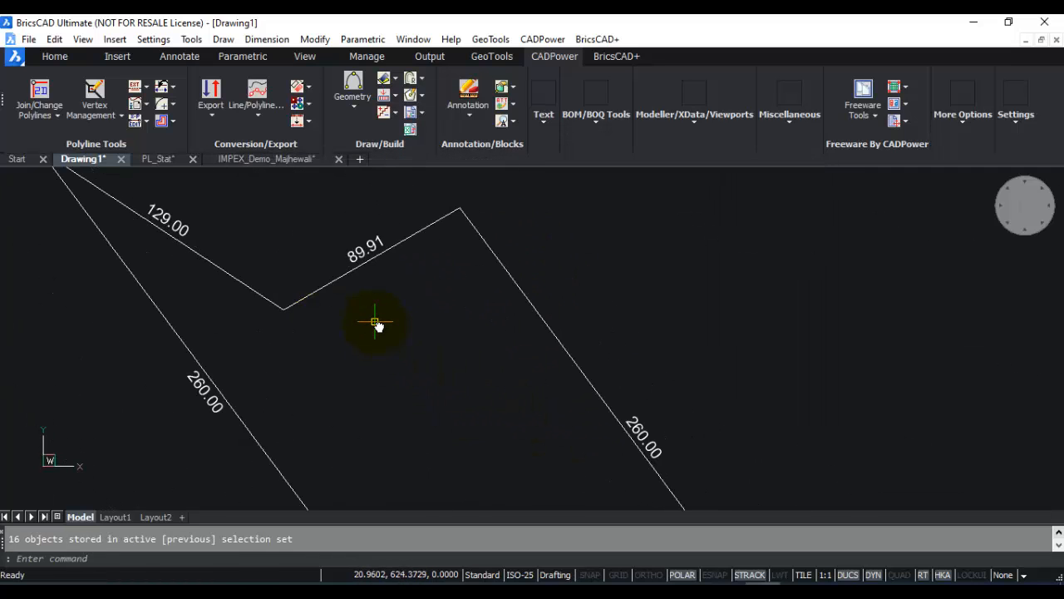
pyautogui.moveTo(374, 323); pyautogui.dragTo(484, 335, button='middle')
pyautogui.scroll(-2, 502, 354)
pyautogui.moveTo(501, 397)
pyautogui.mouseDown(button='middle')
pyautogui.moveTo(432, 266)
pyautogui.moveTo(449, 261)
pyautogui.mouseUp(button='middle')
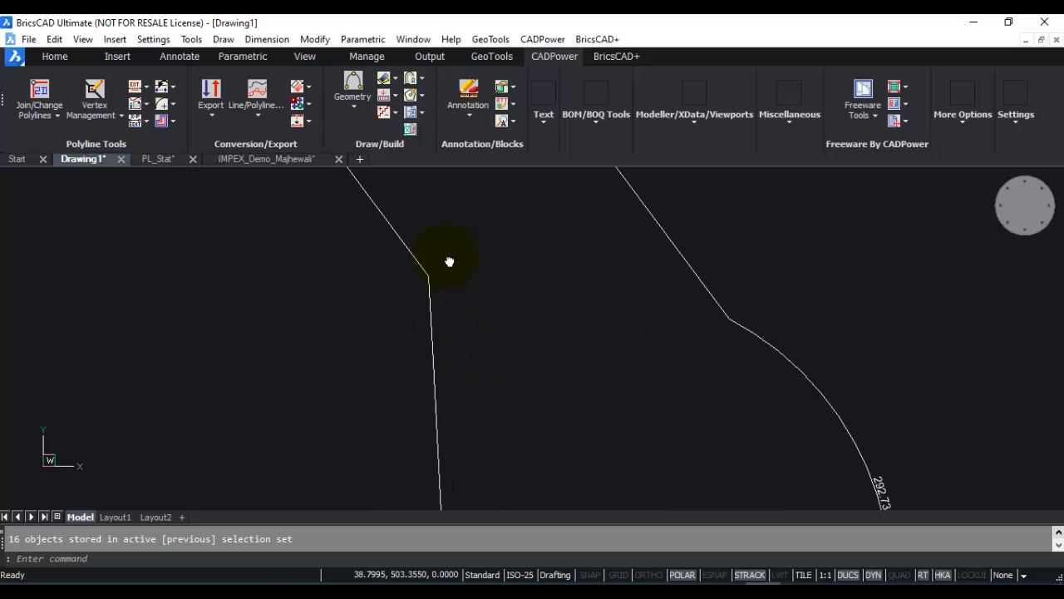
pyautogui.moveTo(452, 386); pyautogui.dragTo(407, 264, button='middle')
pyautogui.scroll(-3, 454, 386)
pyautogui.moveTo(447, 379); pyautogui.dragTo(371, 302, button='middle')
pyautogui.scroll(3, 551, 315)
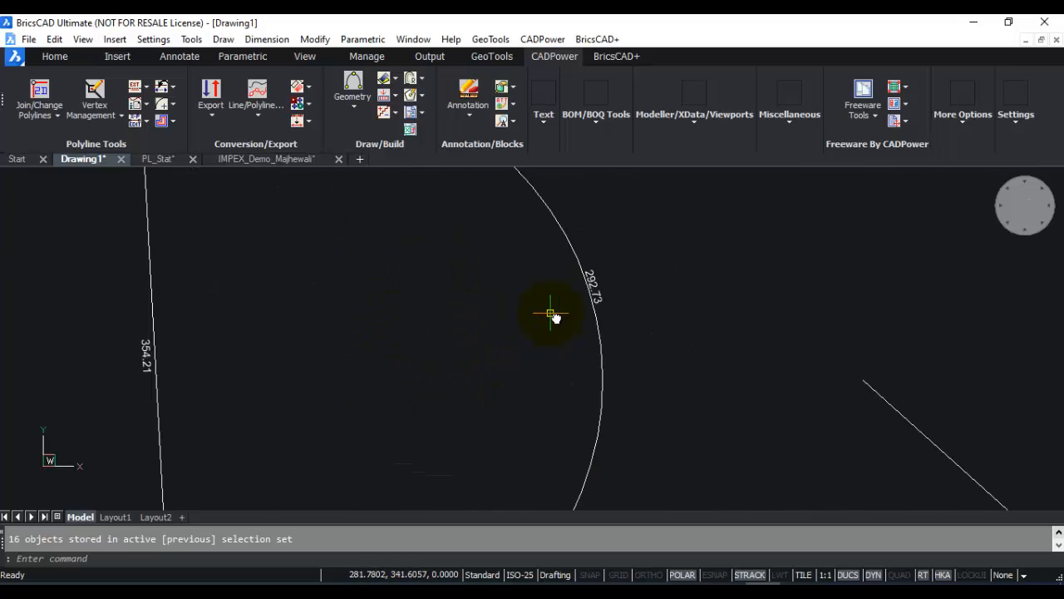
pyautogui.moveTo(552, 314)
pyautogui.mouseDown(button='middle')
pyautogui.moveTo(565, 361)
pyautogui.moveTo(567, 294)
pyautogui.mouseUp(button='middle')
pyautogui.scroll(-2, 570, 366)
pyautogui.scroll(-1, 571, 370)
pyautogui.scroll(2, 573, 387)
pyautogui.scroll(-3, 573, 299)
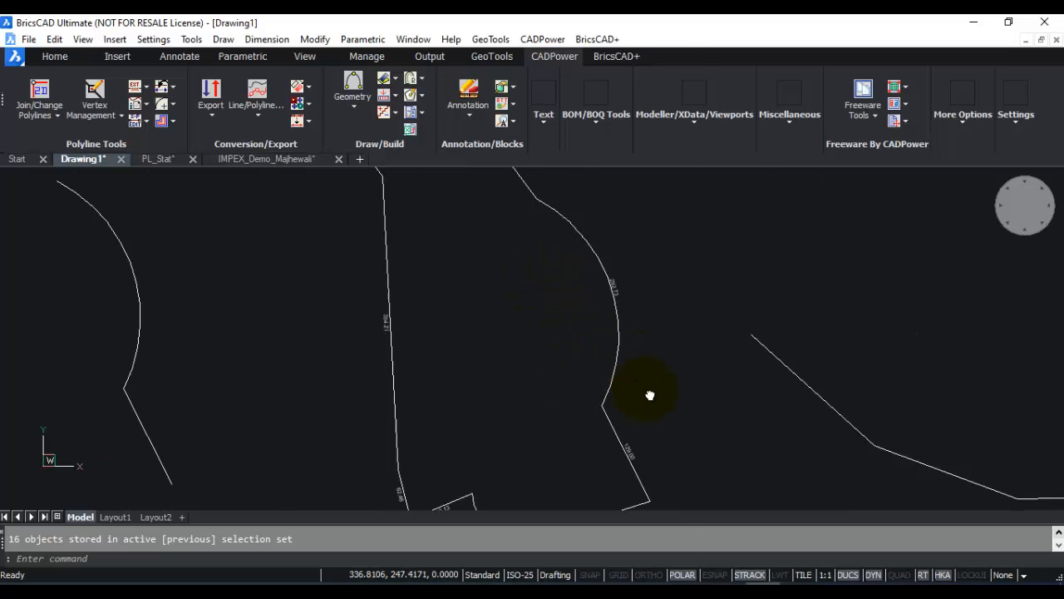
# Set polyline segment labeling to Bearing with the N 0°00'00" E format
pyautogui.click(542, 39)
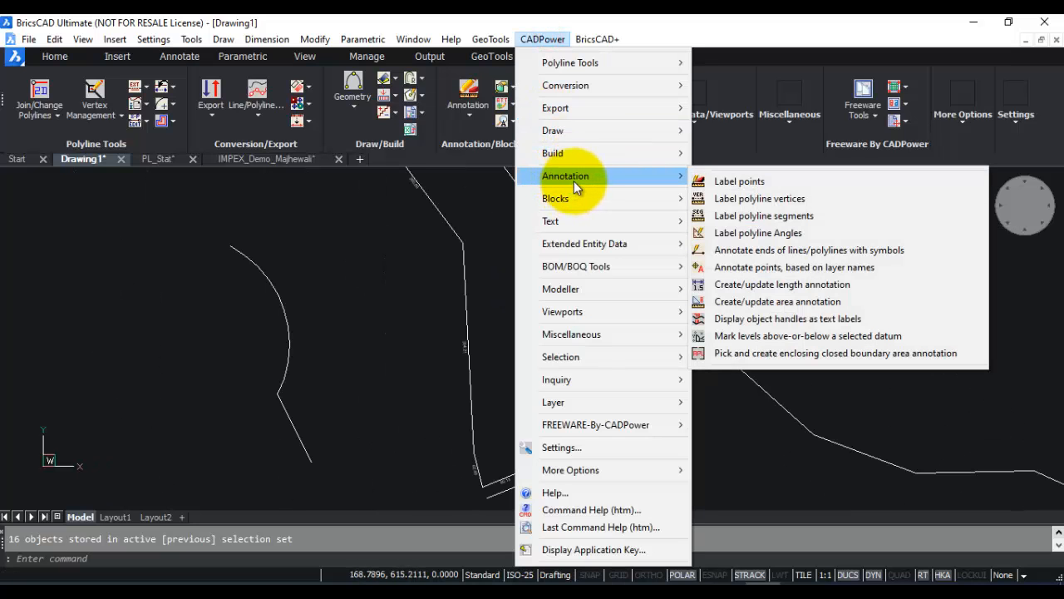
pyautogui.click(764, 215)
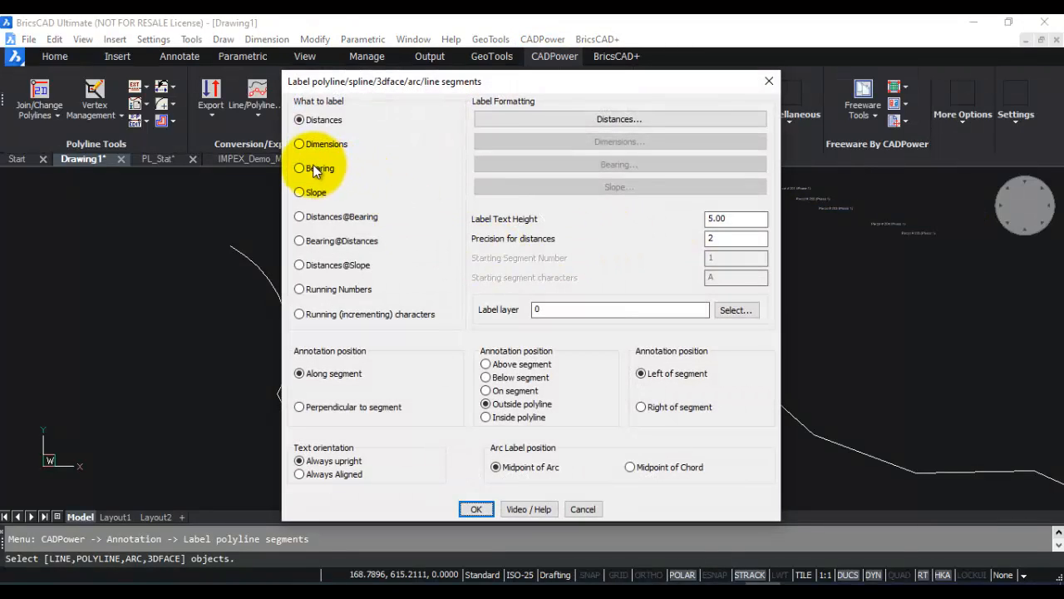
pyautogui.click(300, 168)
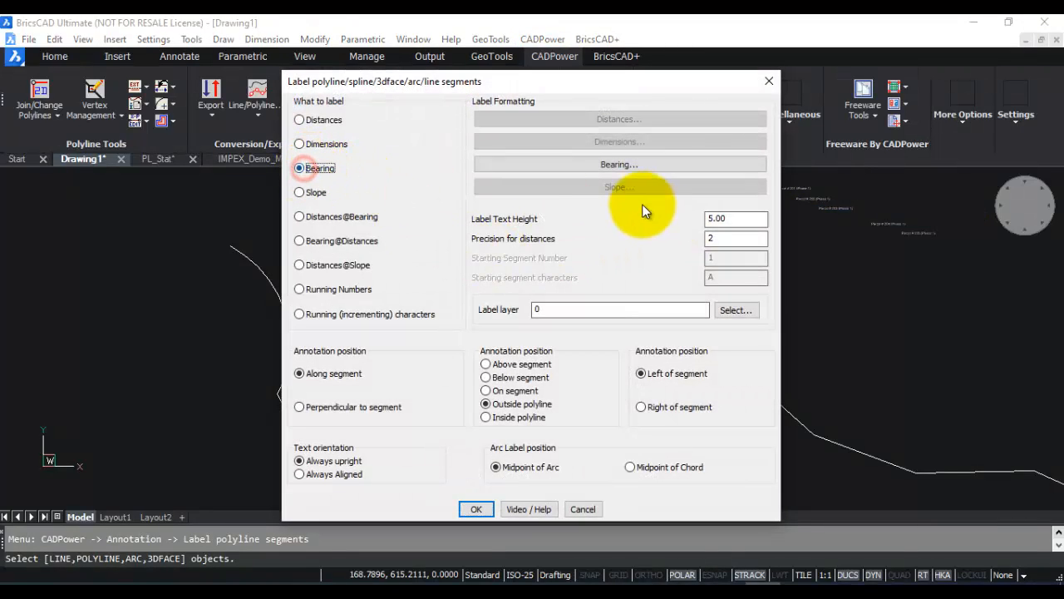
pyautogui.click(609, 165)
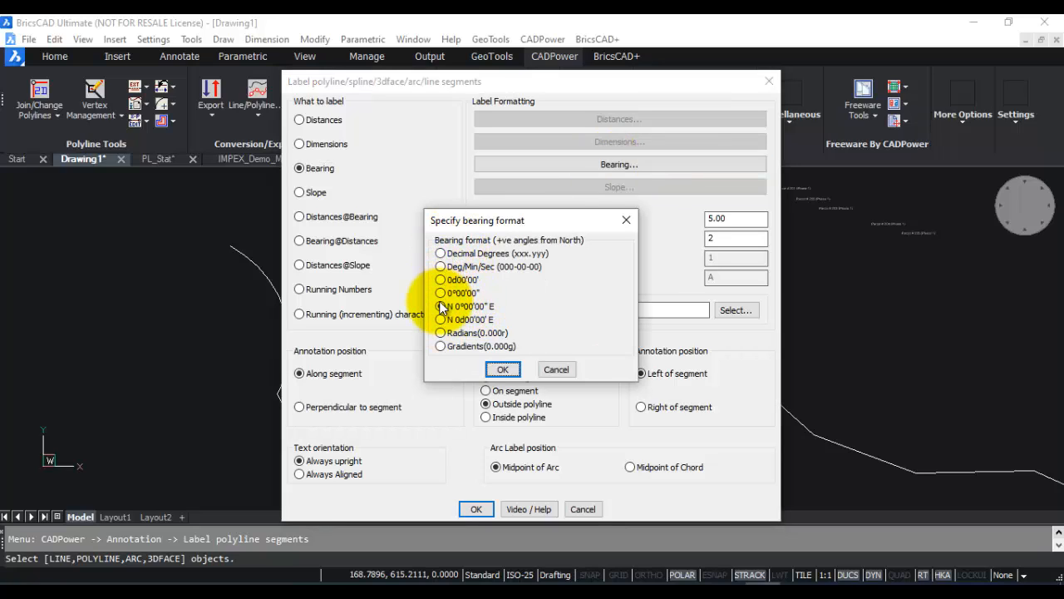
pyautogui.click(441, 307)
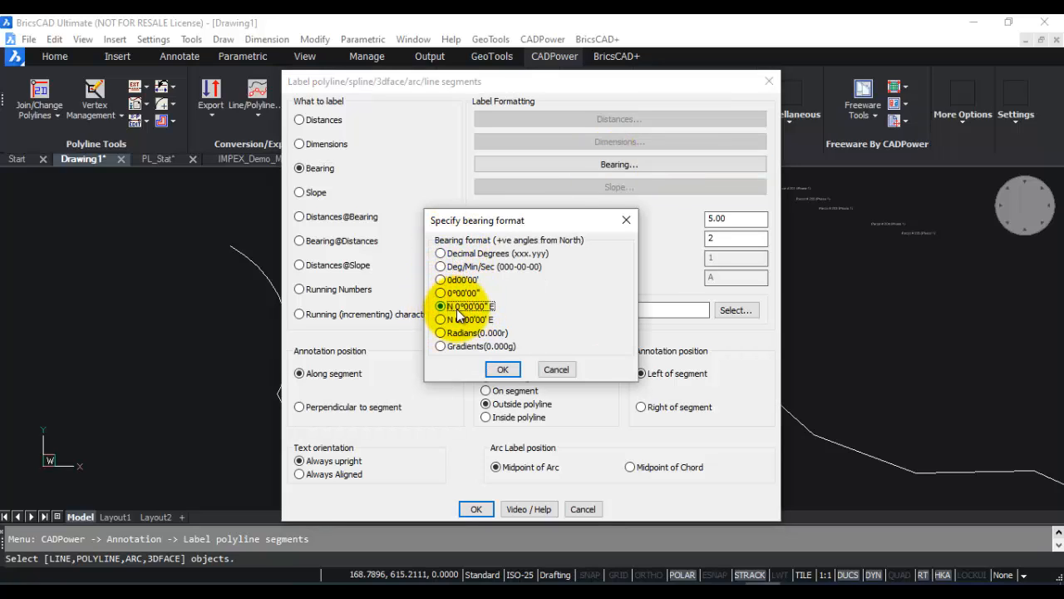
pyautogui.click(503, 371)
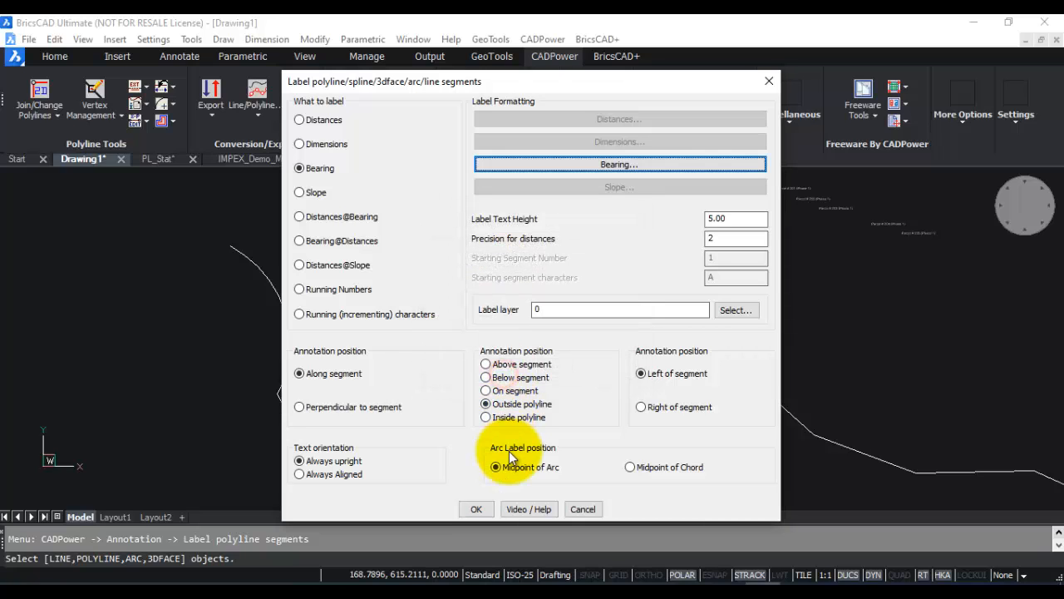
# Place the bearing labels inside the polyline and apply them to the segments of the closed polyline
pyautogui.click(486, 418)
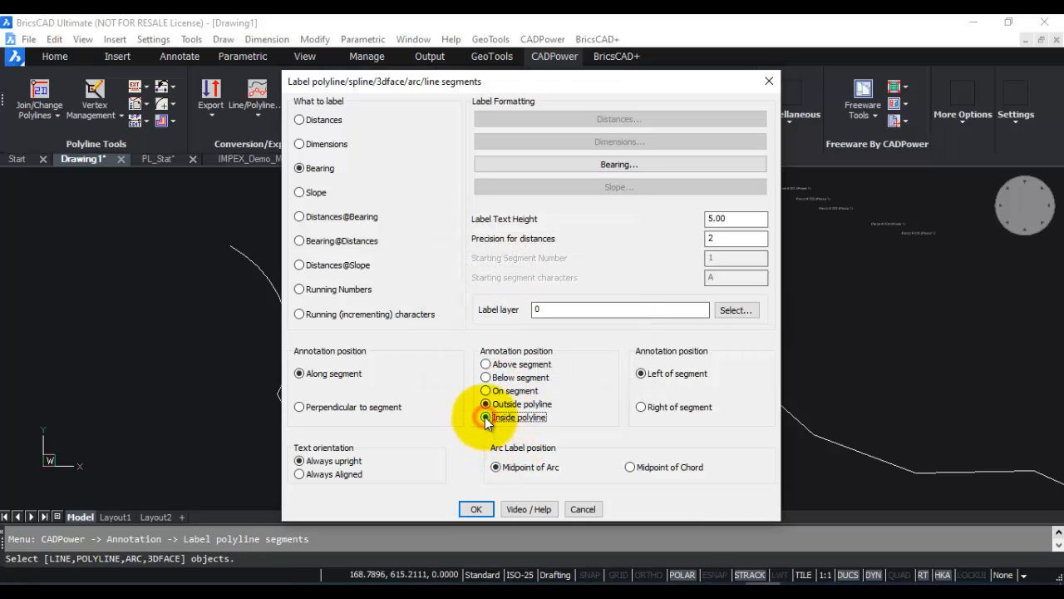
pyautogui.click(476, 509)
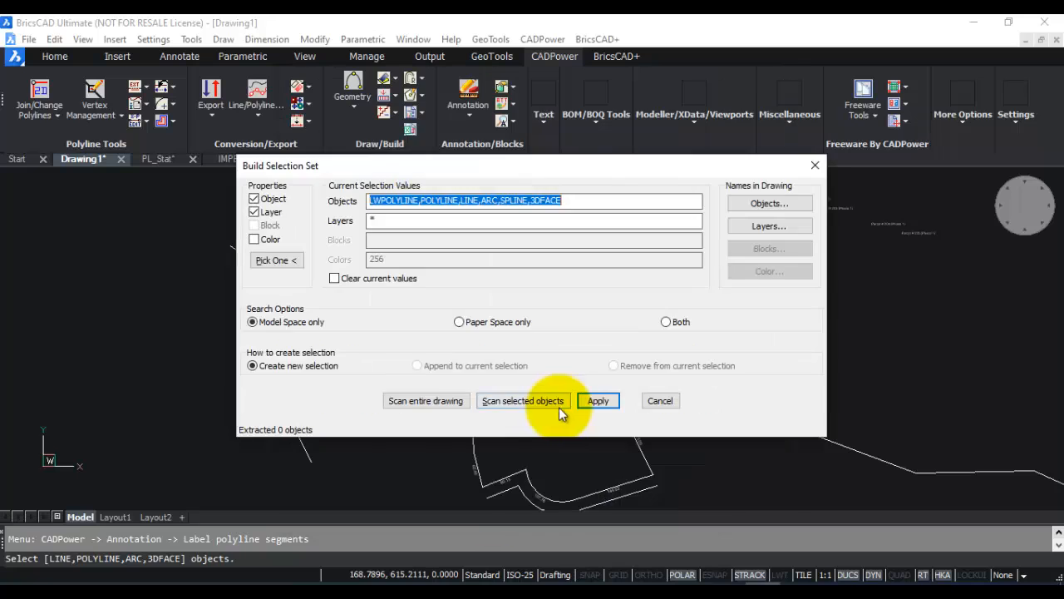
pyautogui.click(544, 402)
pyautogui.click(593, 270)
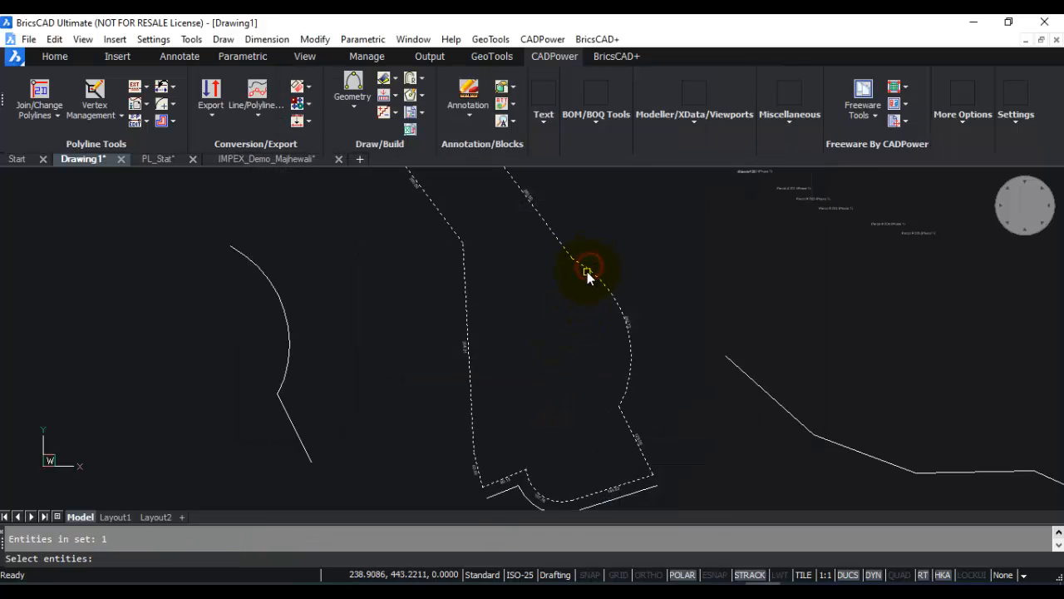
pyautogui.press('Return')
pyautogui.press('Return')
# Examine the bearing labels inside the closed polyline against the distance labels outside it, on both straight and arc segments
pyautogui.scroll(5, 607, 326)
pyautogui.scroll(1, 607, 324)
pyautogui.scroll(-1, 609, 318)
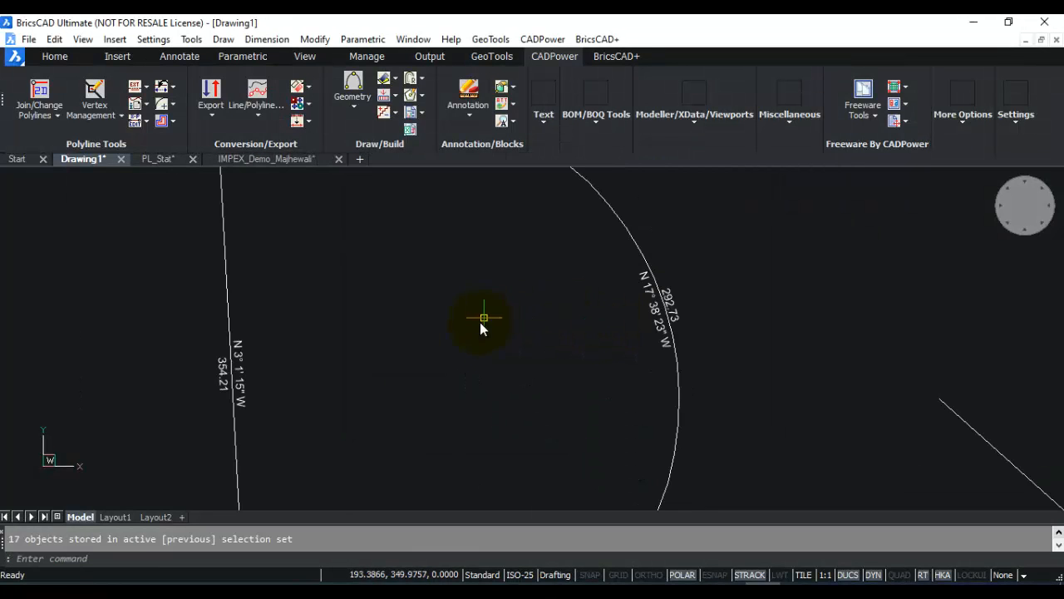
pyautogui.moveTo(387, 366); pyautogui.dragTo(641, 370, button='middle')
pyautogui.scroll(2, 498, 369)
pyautogui.scroll(-3, 527, 397)
pyautogui.moveTo(533, 305); pyautogui.dragTo(530, 462, button='middle')
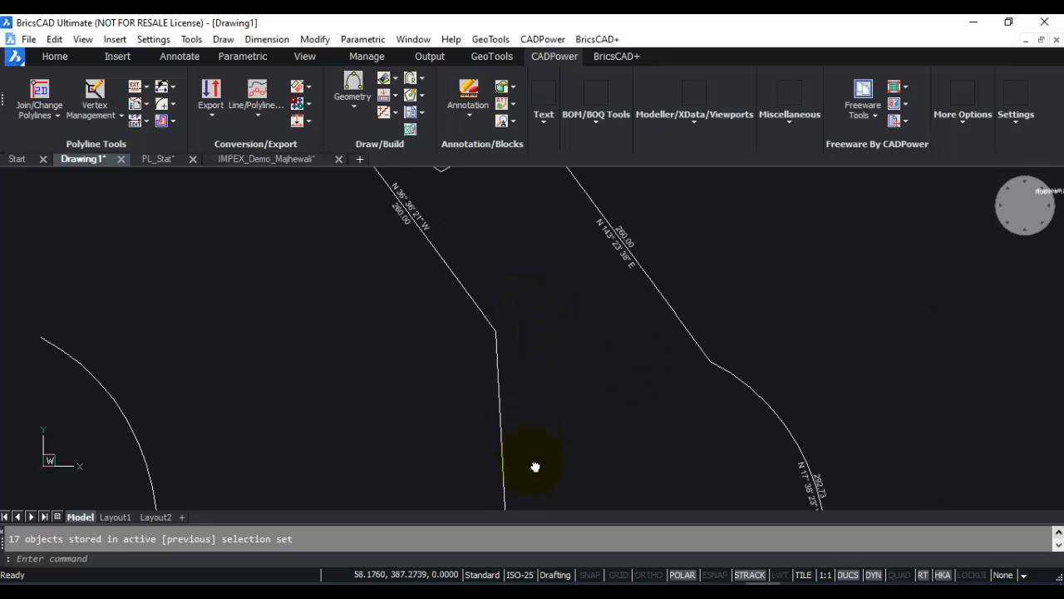
pyautogui.moveTo(536, 237); pyautogui.dragTo(594, 388, button='middle')
pyautogui.moveTo(514, 253); pyautogui.dragTo(453, 176, button='middle')
pyautogui.scroll(-3, 453, 179)
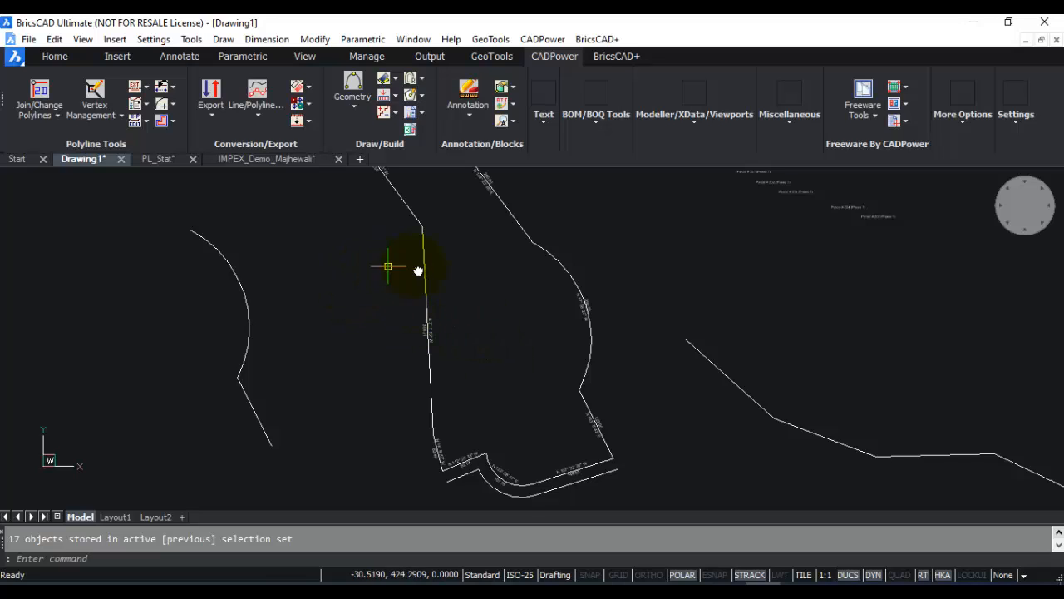
pyautogui.scroll(-3, 398, 347)
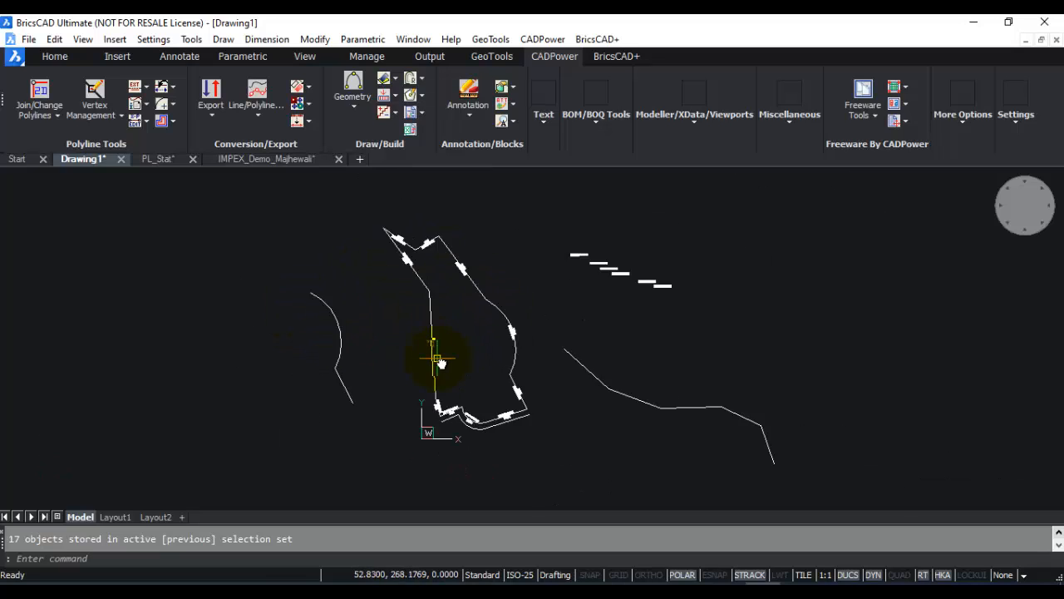
pyautogui.scroll(1, 440, 357)
pyautogui.scroll(-1, 420, 305)
pyautogui.scroll(1, 472, 316)
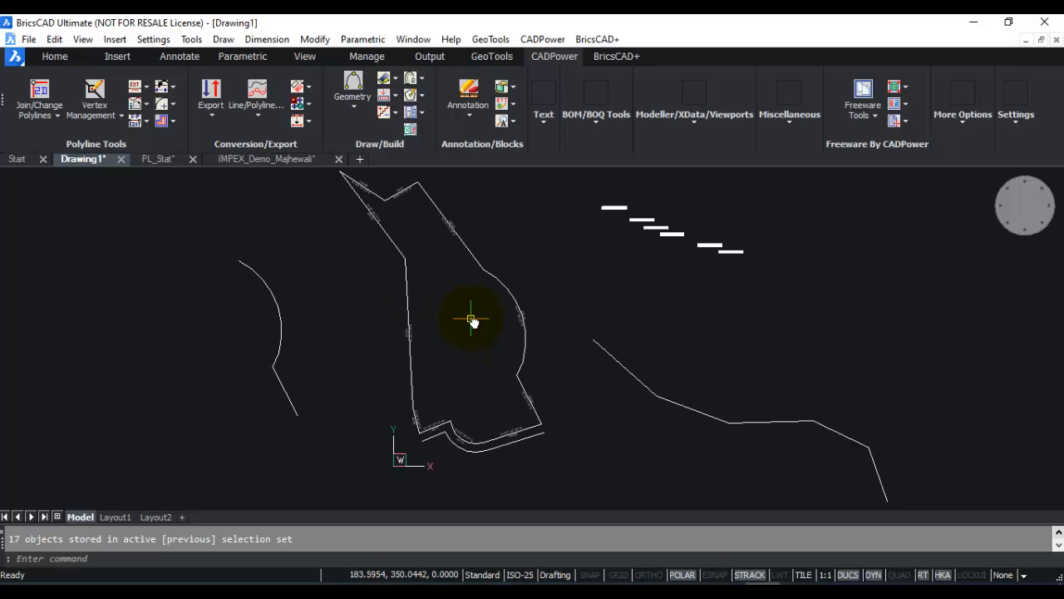
# Choose Dimensions for polyline segment labeling, review its dimension distance format without changing it, and leave the labeling settings
pyautogui.click(542, 39)
pyautogui.moveTo(566, 175)
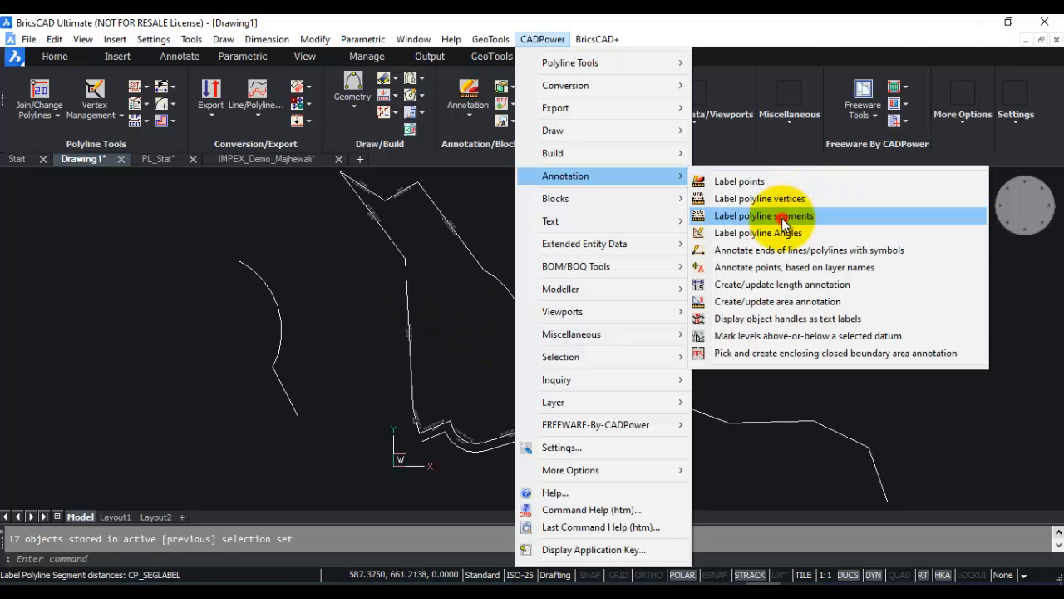
pyautogui.click(734, 221)
pyautogui.click(300, 146)
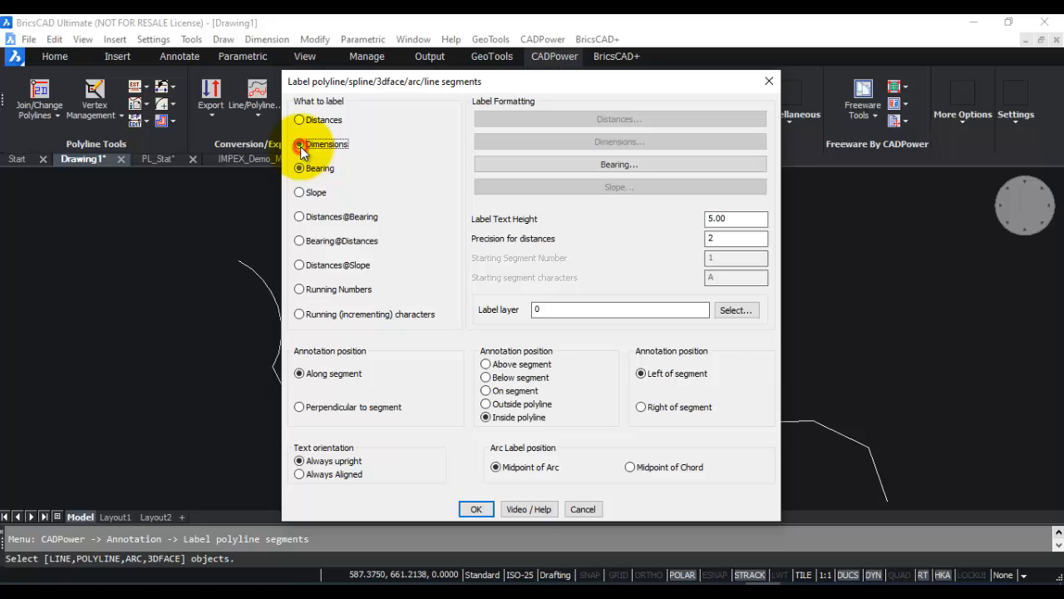
pyautogui.click(548, 141)
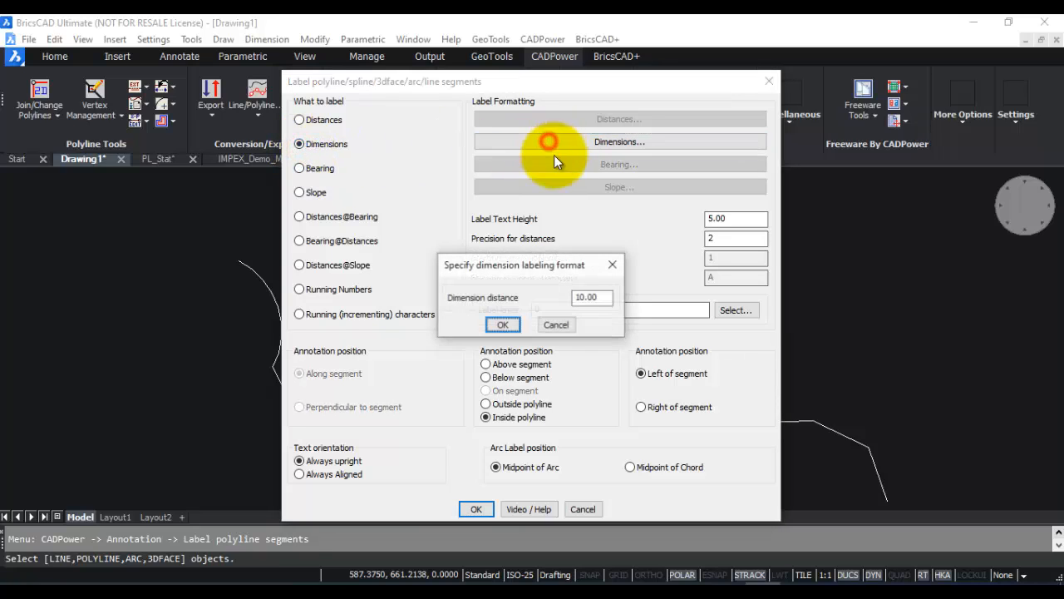
pyautogui.click(555, 325)
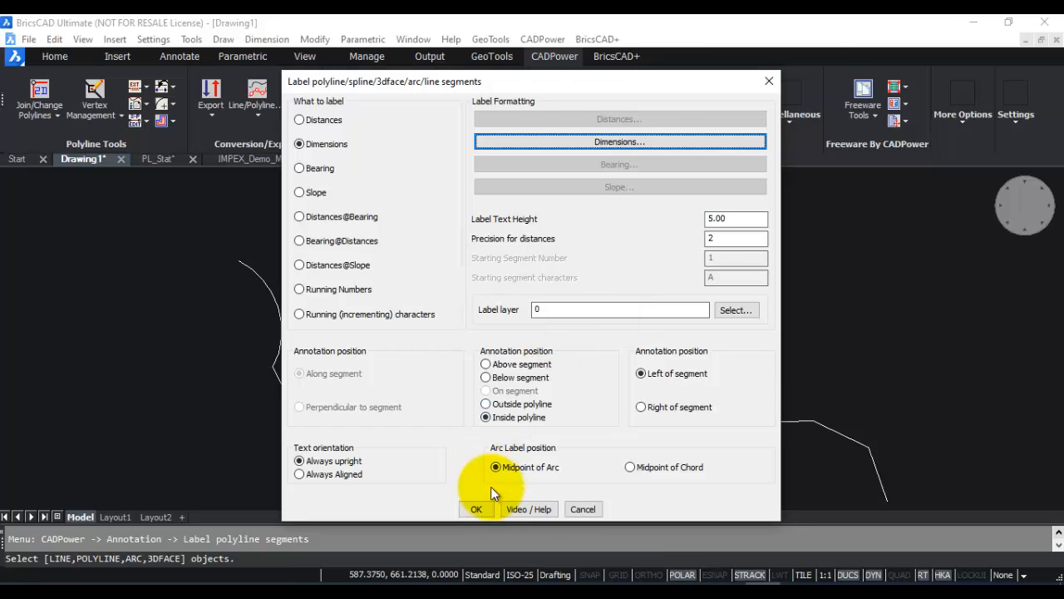
pyautogui.click(476, 508)
pyautogui.click(542, 39)
pyautogui.moveTo(571, 63)
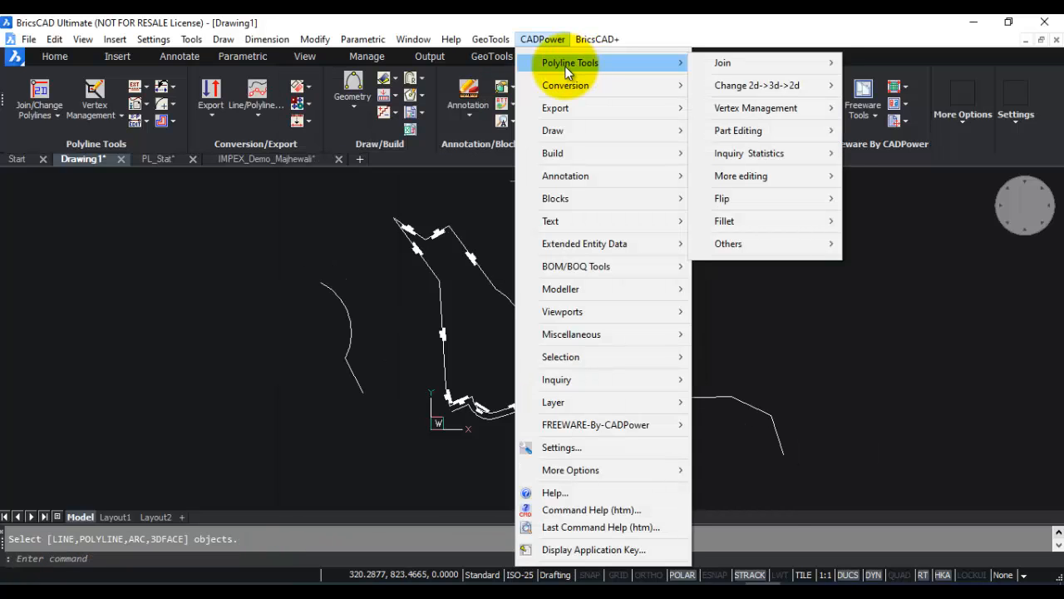
pyautogui.press('Escape')
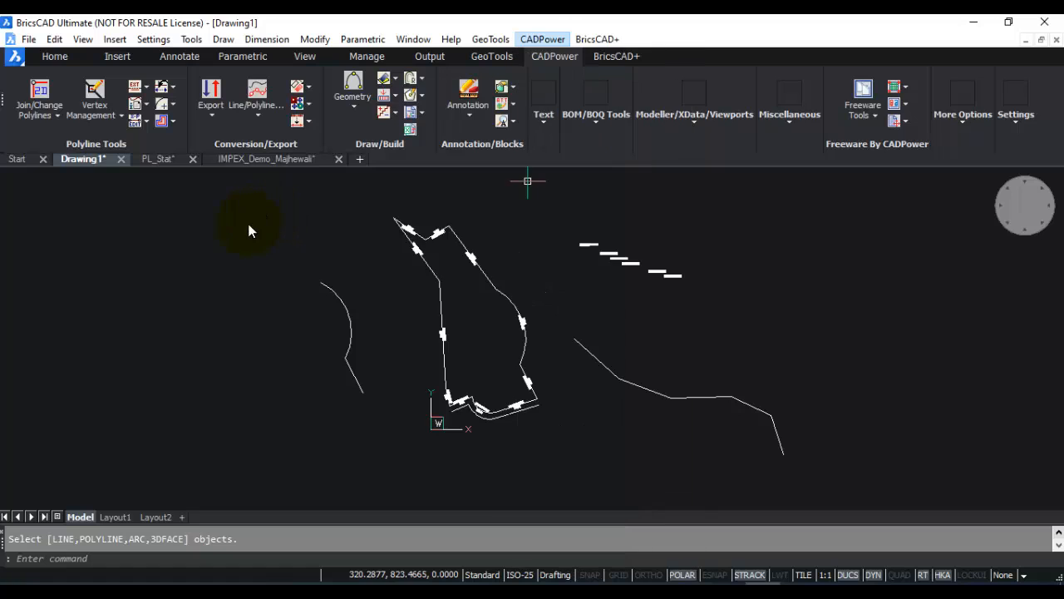
pyautogui.press('Escape')
# In the IMPEX_Demo_Majhewali drawing, start Import/Export points and lines and choose MAJHEWALI_POINTS.csv as the import file
pyautogui.click(243, 160)
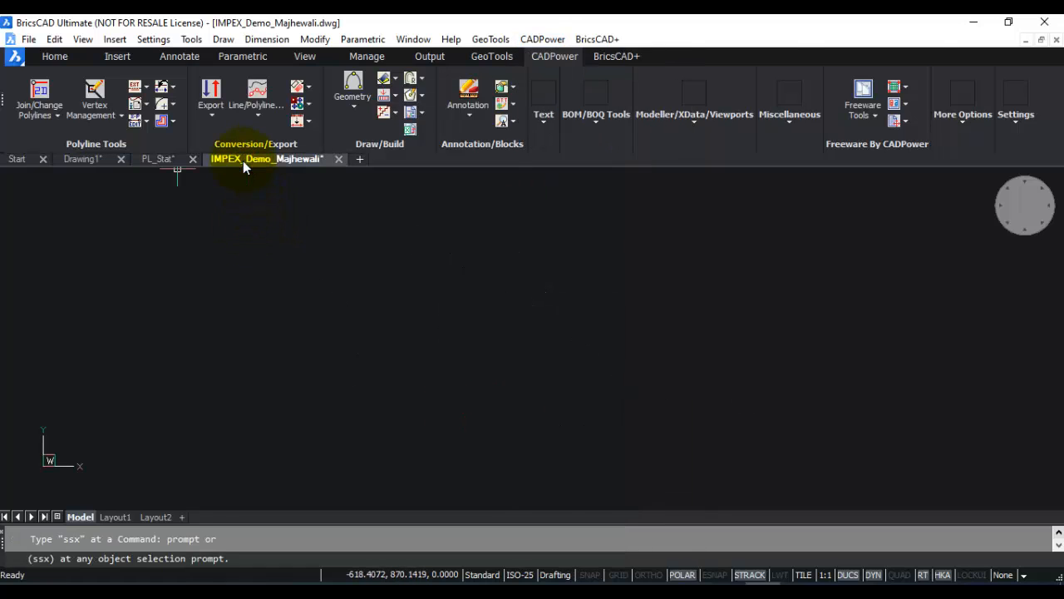
pyautogui.click(542, 40)
pyautogui.moveTo(557, 117)
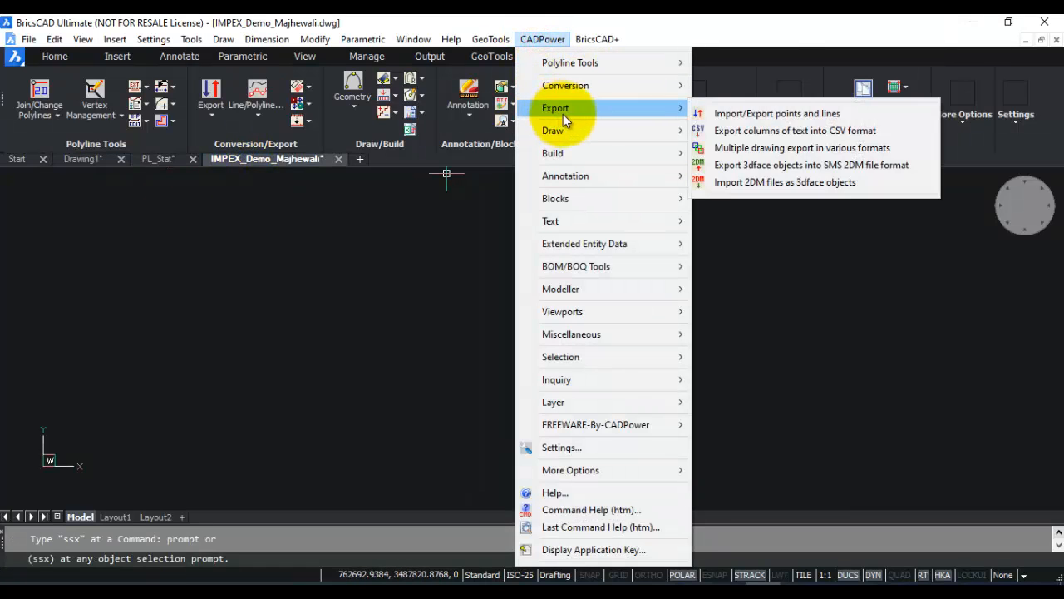
pyautogui.click(740, 120)
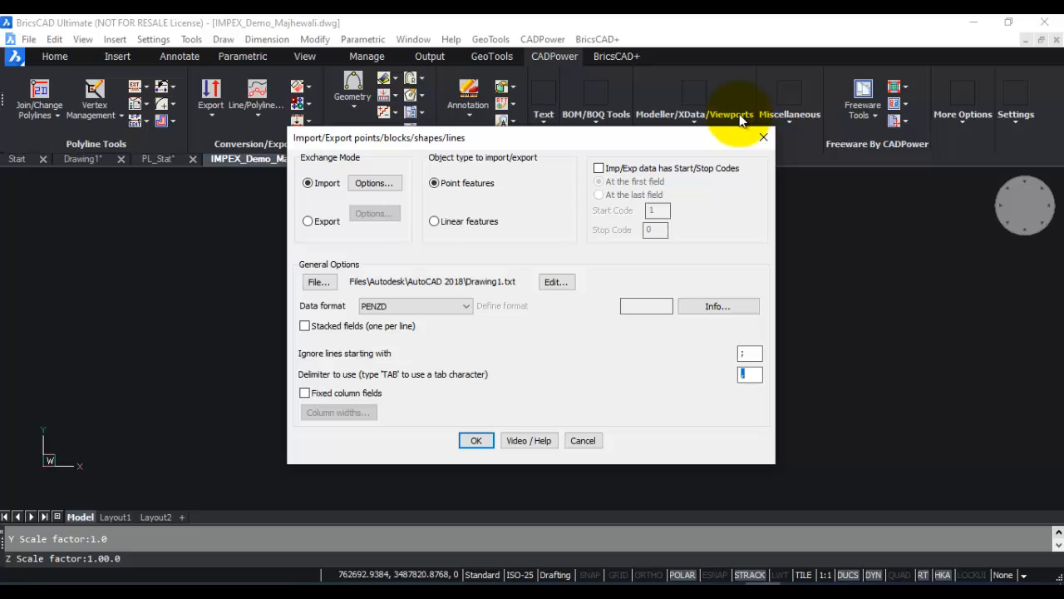
pyautogui.click(320, 282)
pyautogui.click(200, 51)
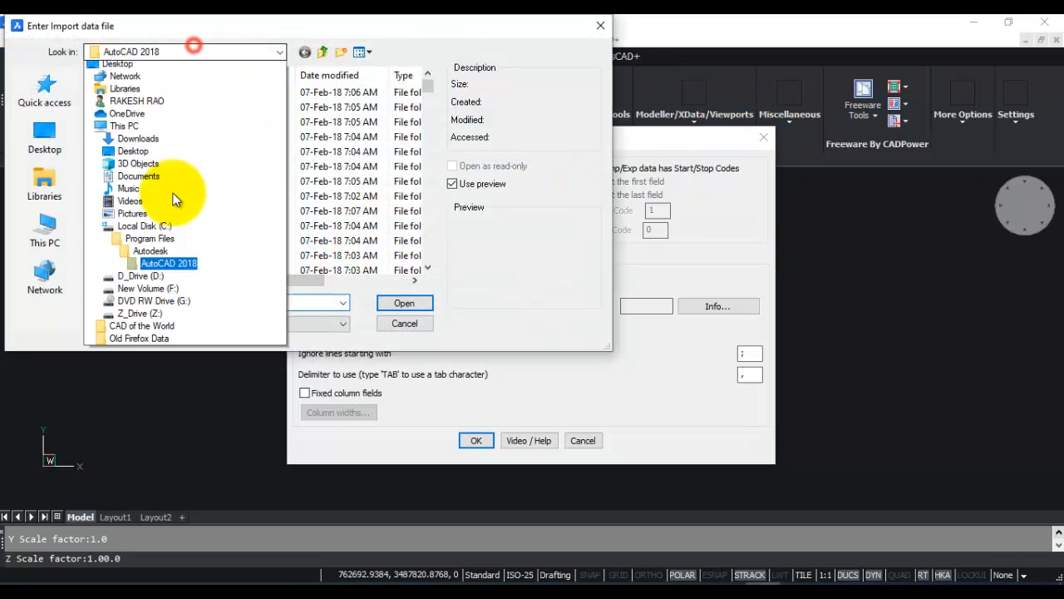
pyautogui.click(153, 311)
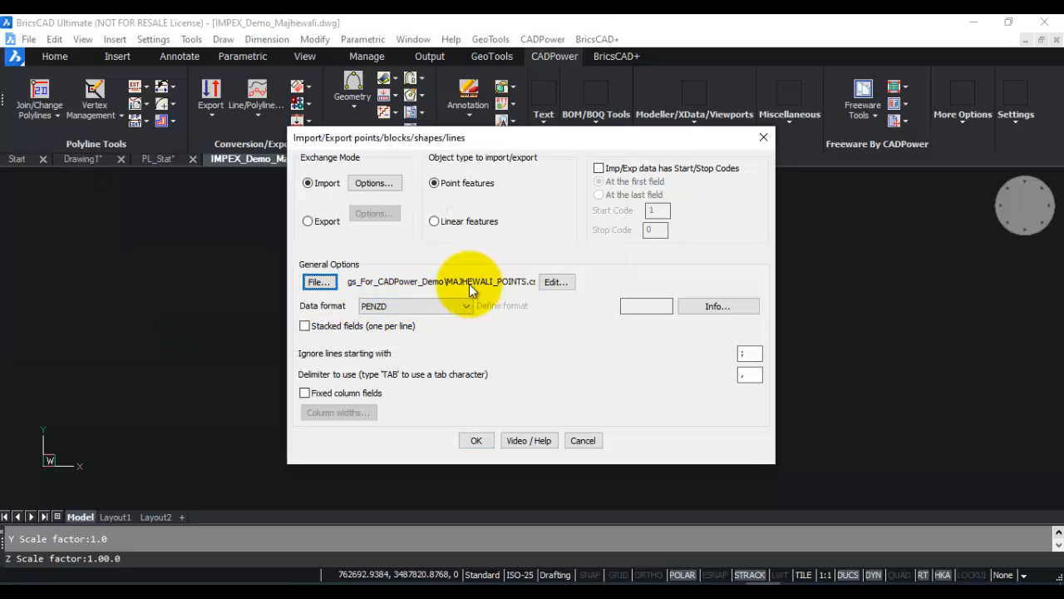
# Review the records in MAJHEWALI_POINTS.csv without editing them, and keep PENZD as the data format
pyautogui.click(555, 281)
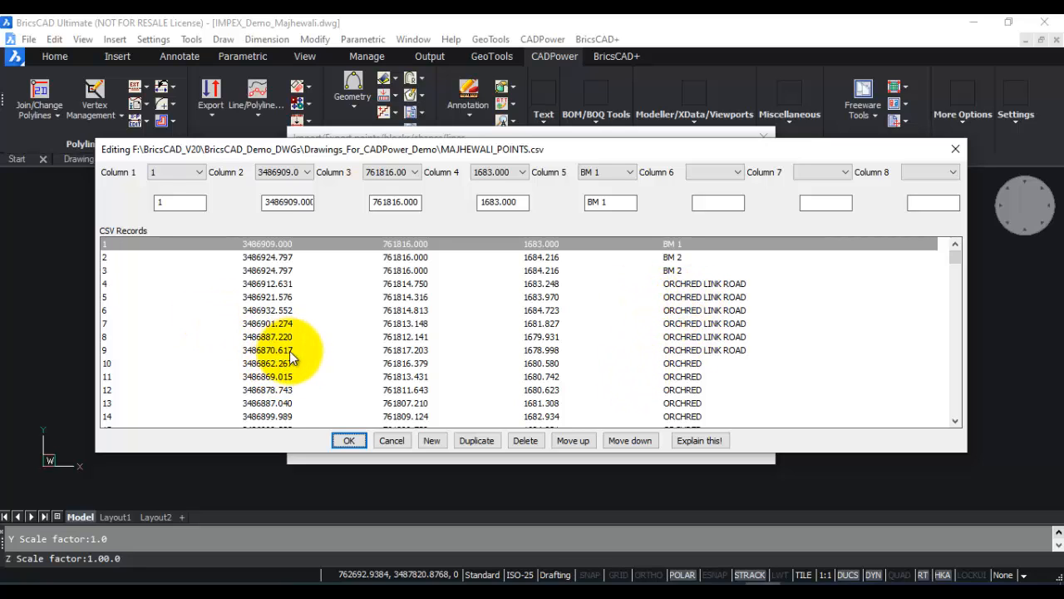
pyautogui.click(388, 443)
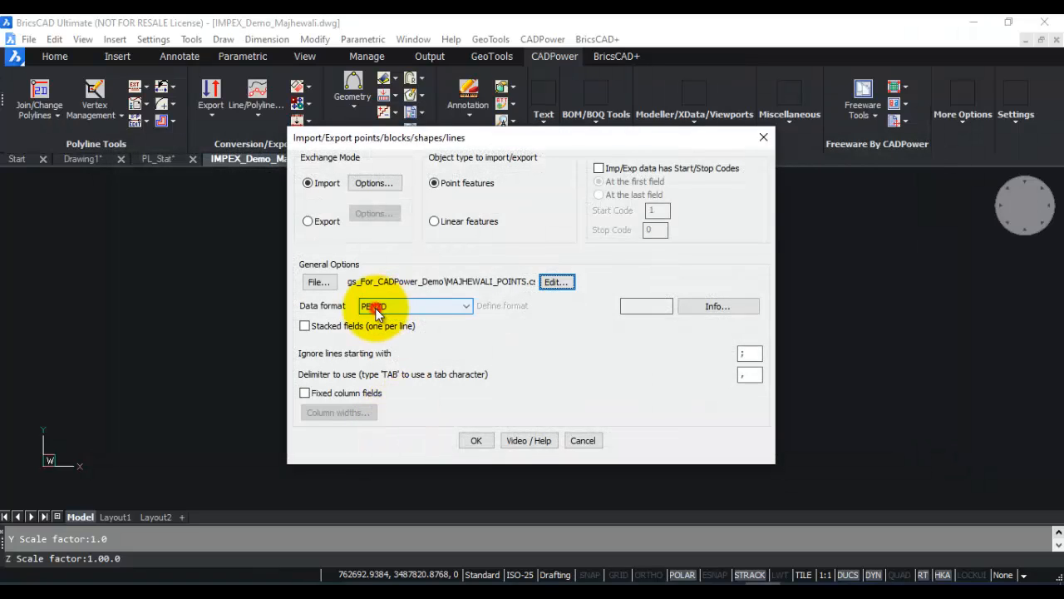
pyautogui.click(375, 308)
pyautogui.click(375, 308)
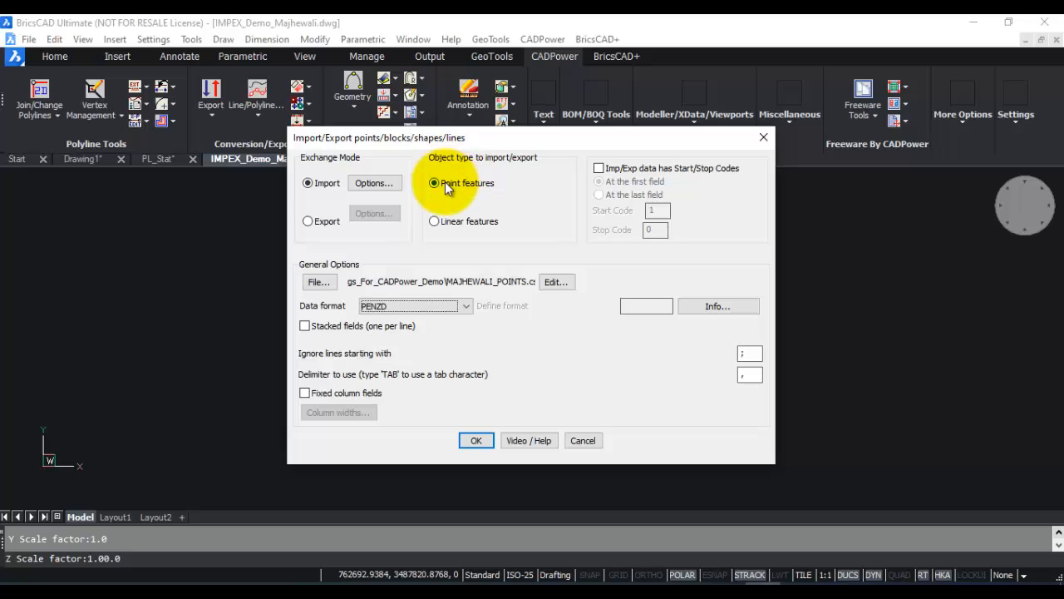
# Set the import to create point features as GT_SURVEY_POINT blocks instead of using descriptions as block names
pyautogui.click(380, 182)
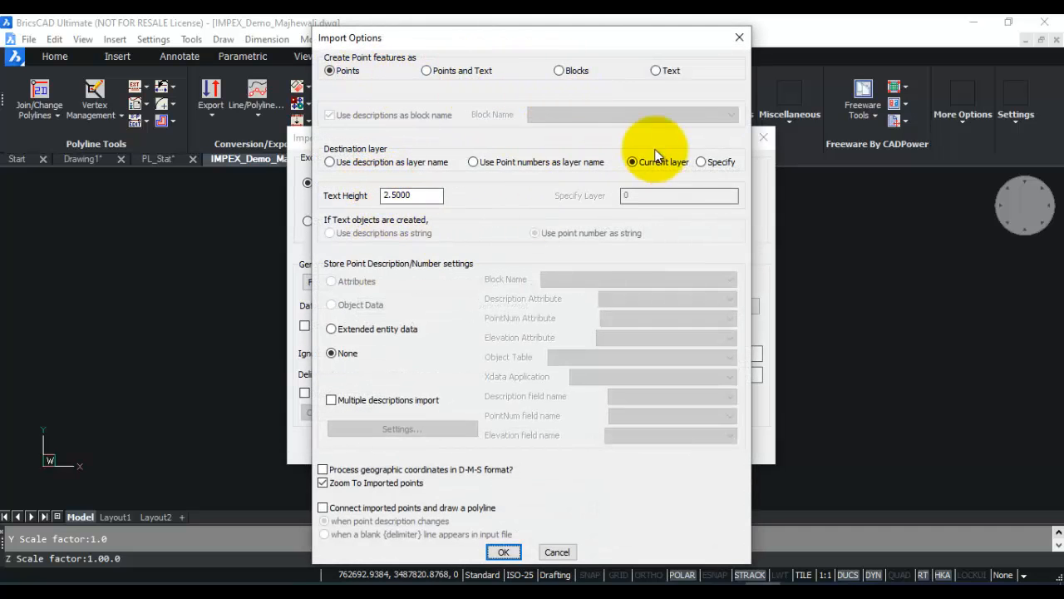
pyautogui.click(560, 70)
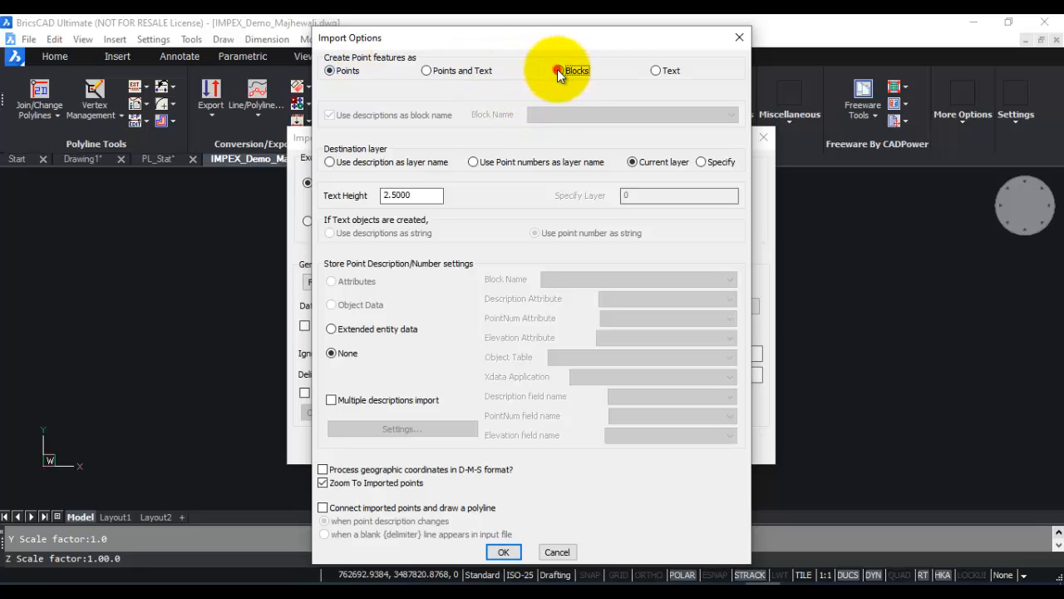
pyautogui.click(330, 115)
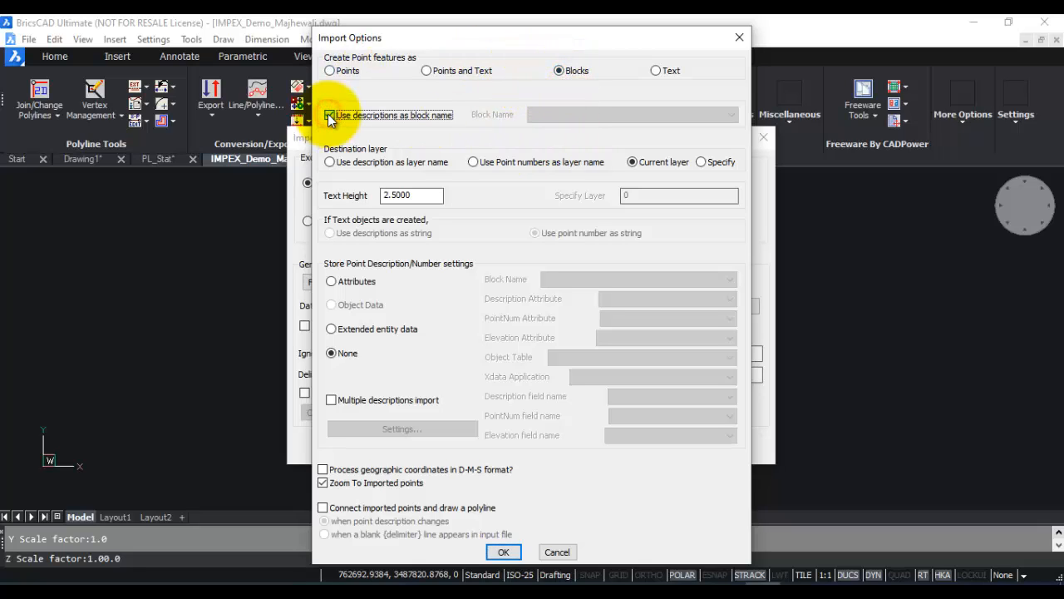
pyautogui.click(670, 114)
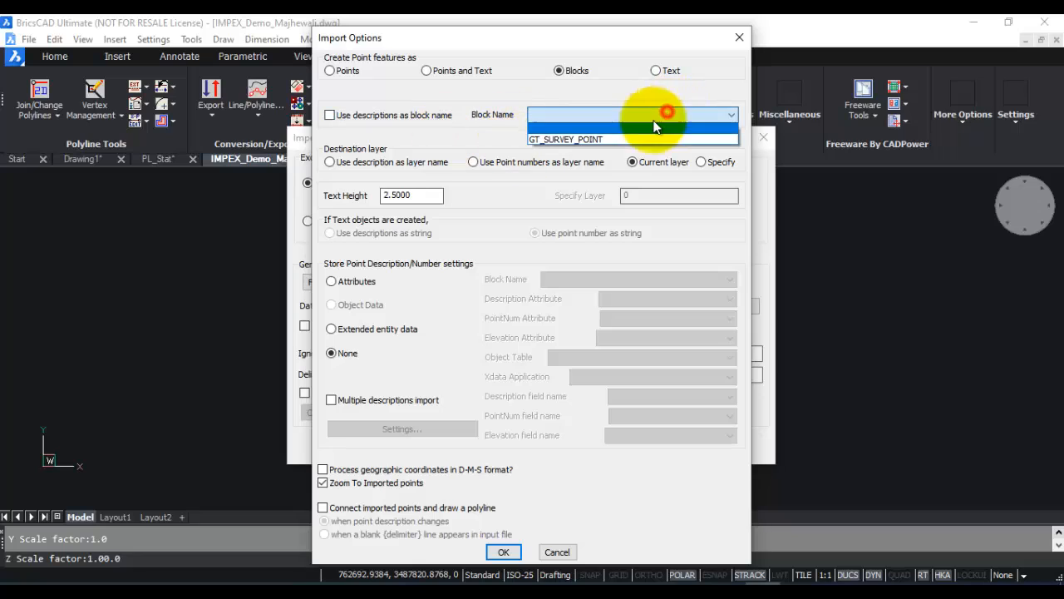
pyautogui.click(584, 140)
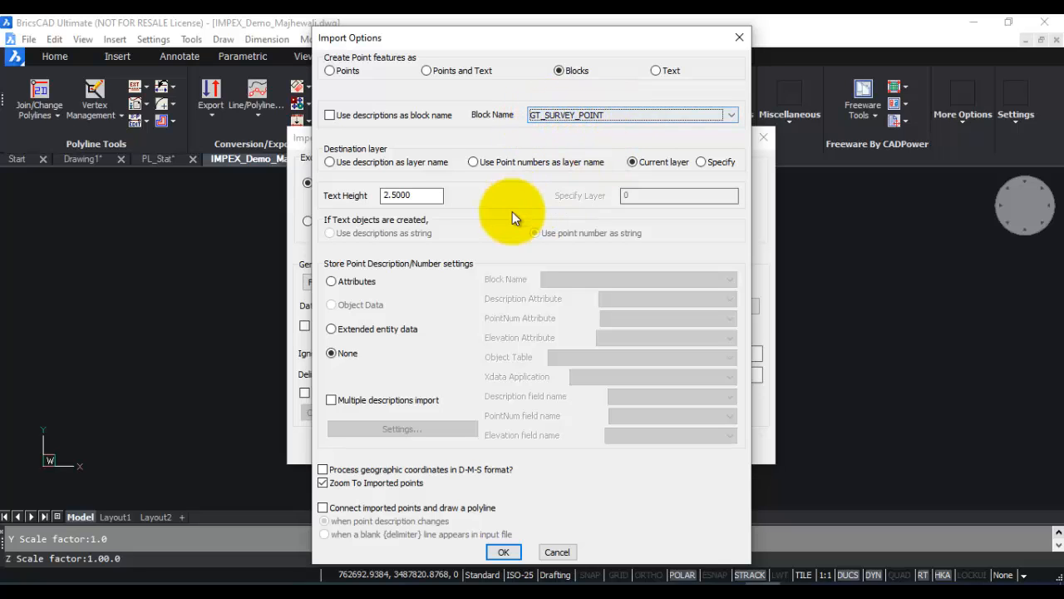
# Store point data in GT_SURVEY_POINT attributes, mapping description to DESCRIPTION, point number to POINT_NUMBER and elevation to DESCRIPTION, and accept the import options
pyautogui.click(357, 281)
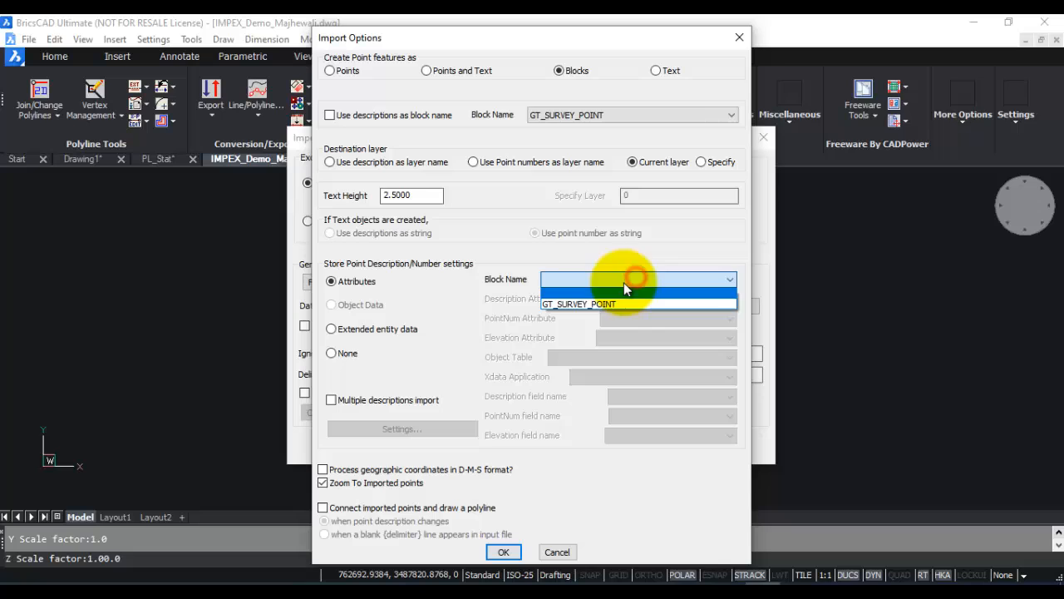
pyautogui.click(582, 304)
pyautogui.click(631, 299)
pyautogui.click(631, 314)
pyautogui.click(637, 318)
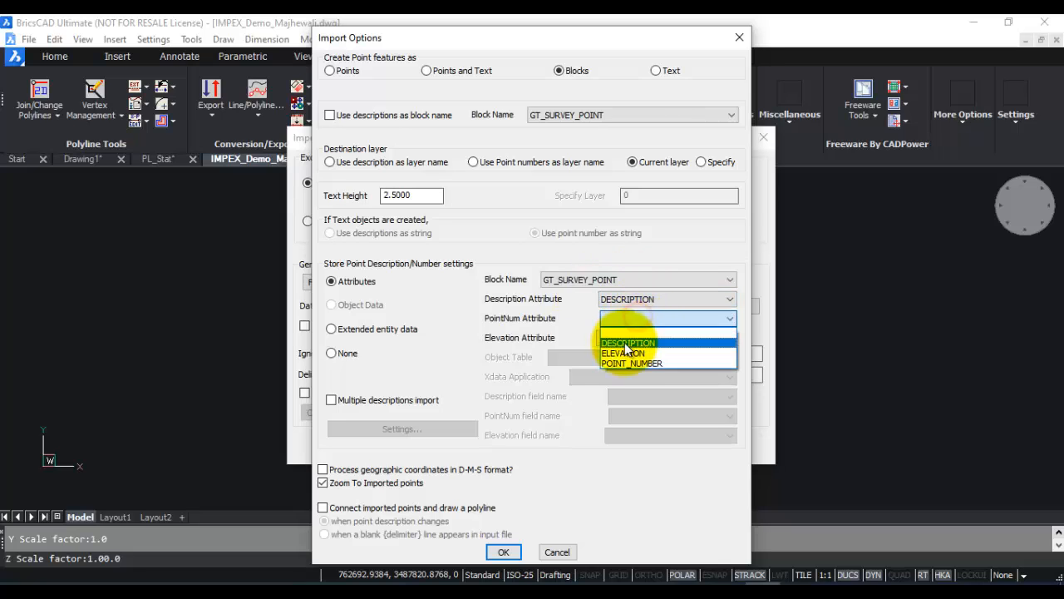
pyautogui.click(630, 344)
pyautogui.click(625, 339)
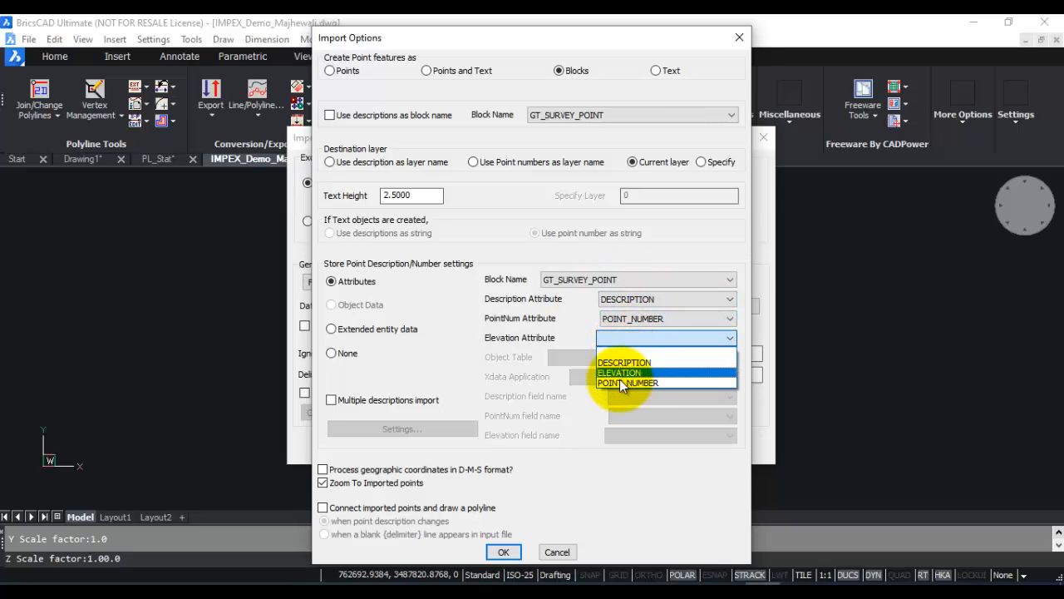
pyautogui.click(603, 362)
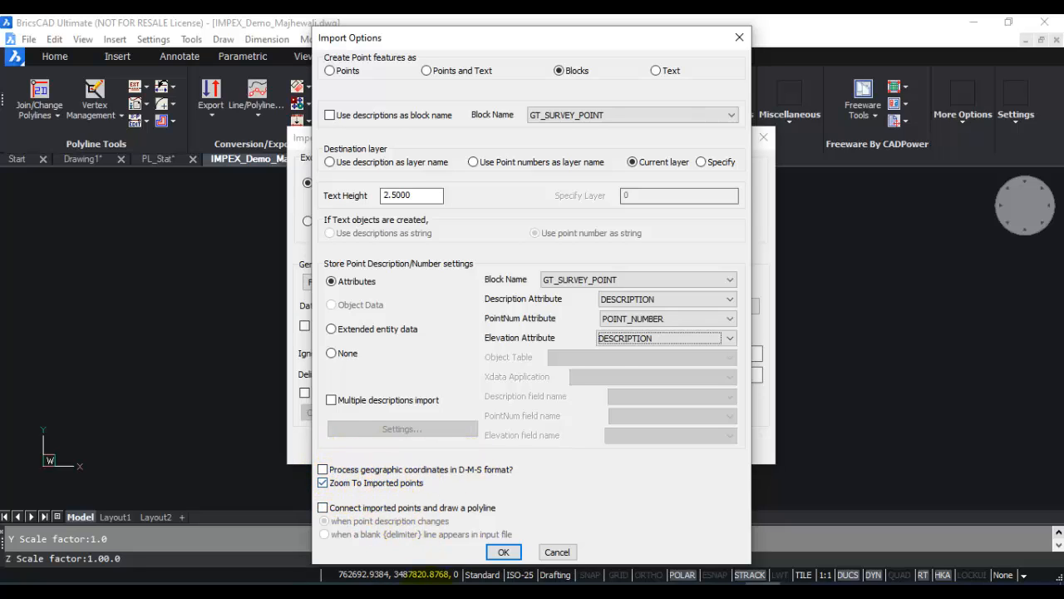
pyautogui.click(502, 552)
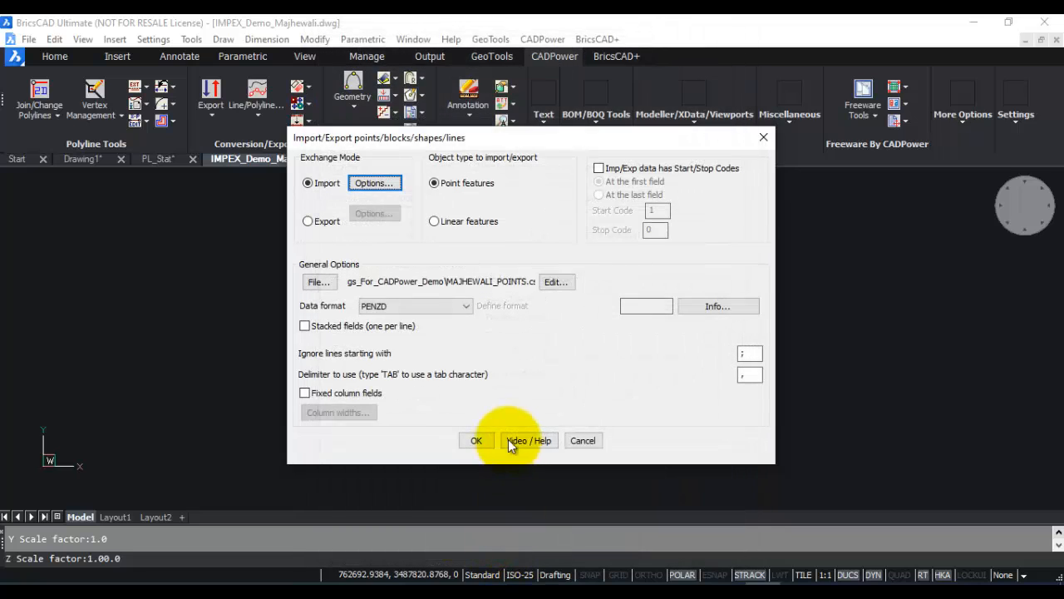
# Import the survey points from MAJHEWALI_POINTS.csv into the drawing and inspect an individual point
pyautogui.click(475, 440)
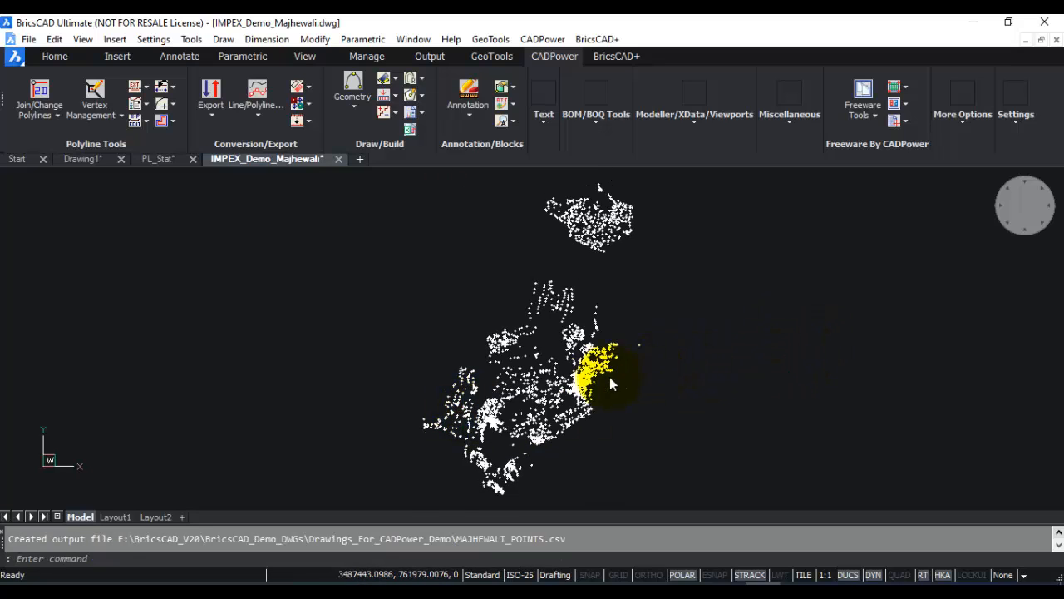
pyautogui.scroll(8, 587, 373)
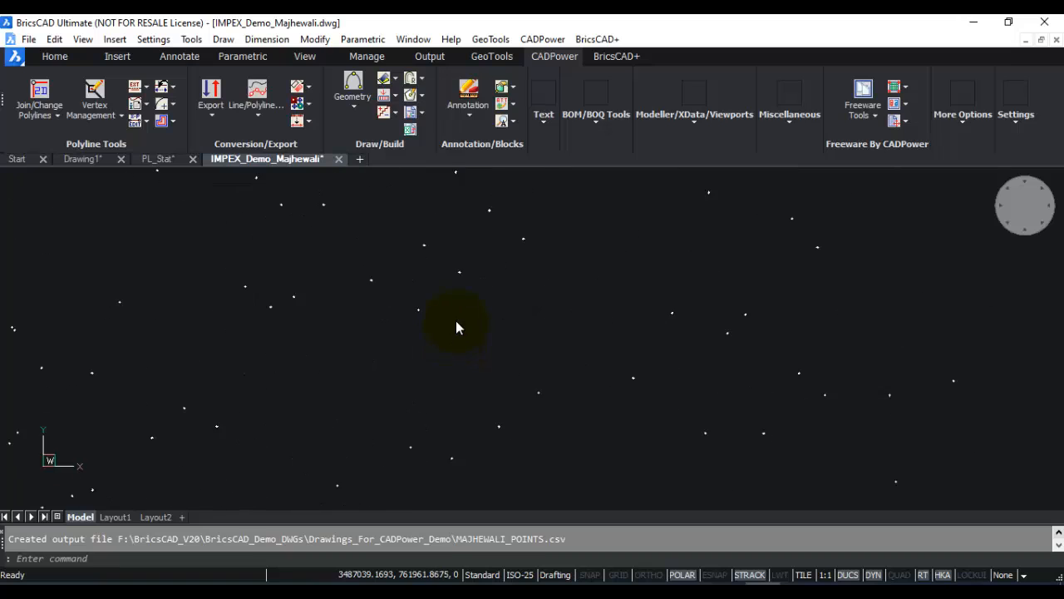
pyautogui.scroll(5, 366, 290)
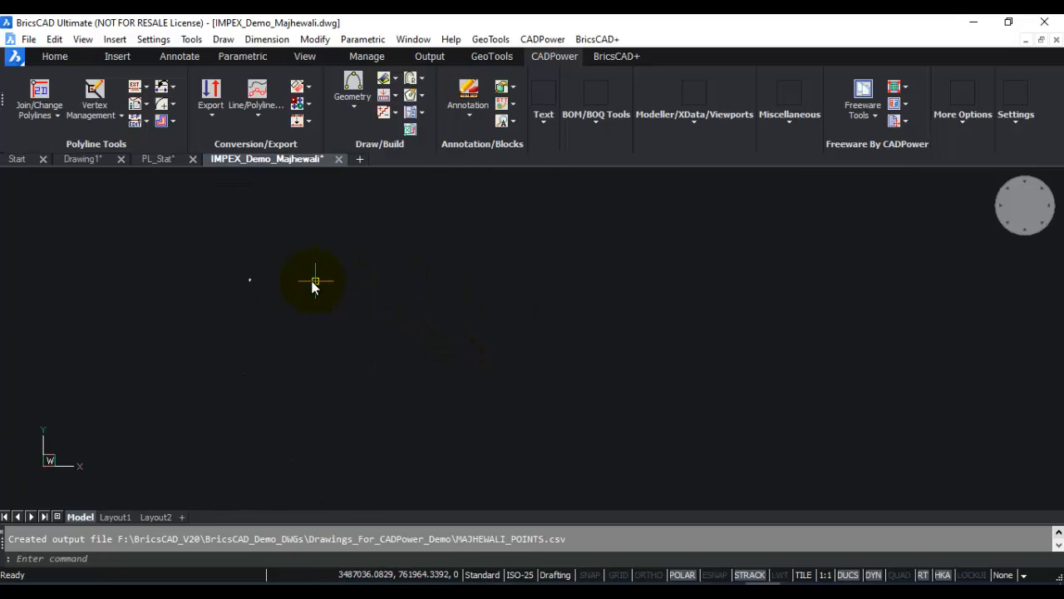
# Inspect the attribute values of one imported GT_SURVEY_POINT block and leave the attribute editor without changes
pyautogui.doubleClick(167, 303)
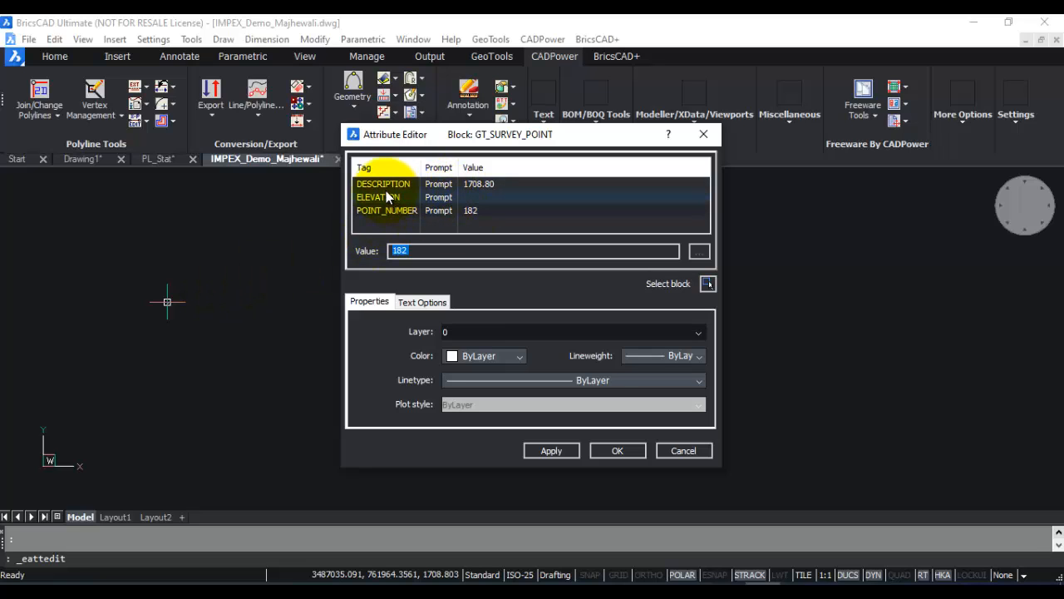
pyautogui.click(683, 450)
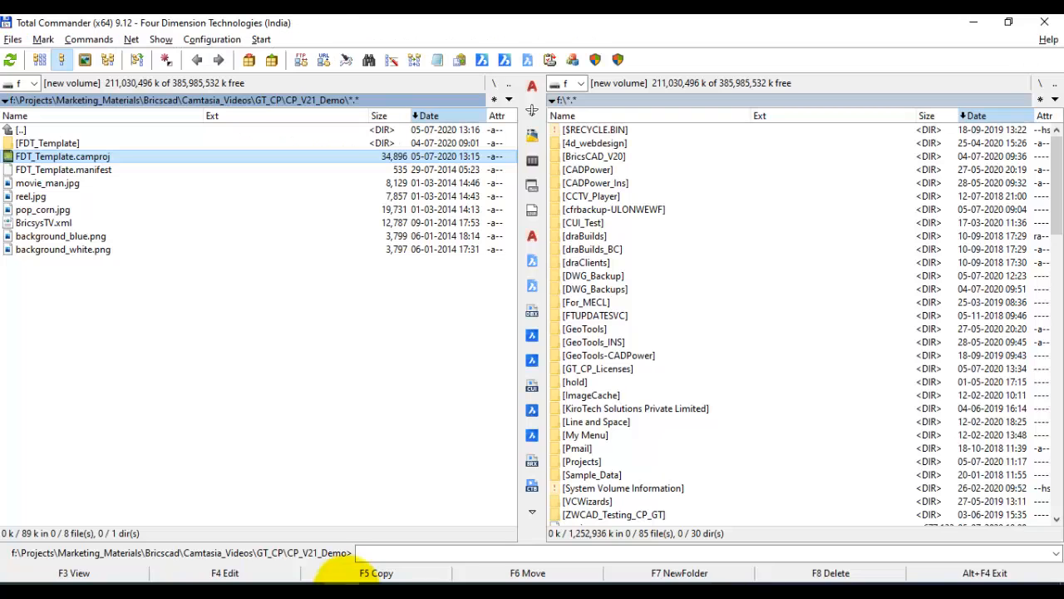
# Switch to Total Commander and review the point records of MAJHEWALI_POINTS.csv in the Drawings_For_CADPower_Demo folder
pyautogui.press('BackSpace')
pyautogui.press('BackSpace')
pyautogui.press('BackSpace')
pyautogui.press('BackSpace')
pyautogui.press('BackSpace')
pyautogui.press('BackSpace')
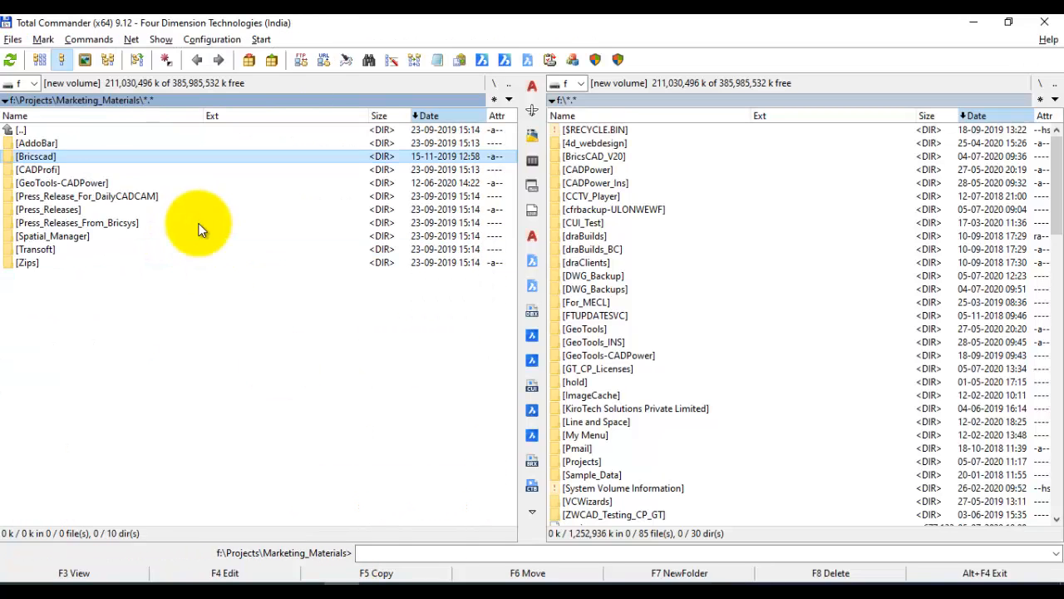
pyautogui.press('Up')
pyautogui.press('Up')
pyautogui.press('Up')
pyautogui.press('Up')
pyautogui.press('Up')
pyautogui.press('Up')
pyautogui.press('Up')
pyautogui.press('Up')
pyautogui.press('Up')
pyautogui.press('Up')
pyautogui.press('Up')
pyautogui.press('Up')
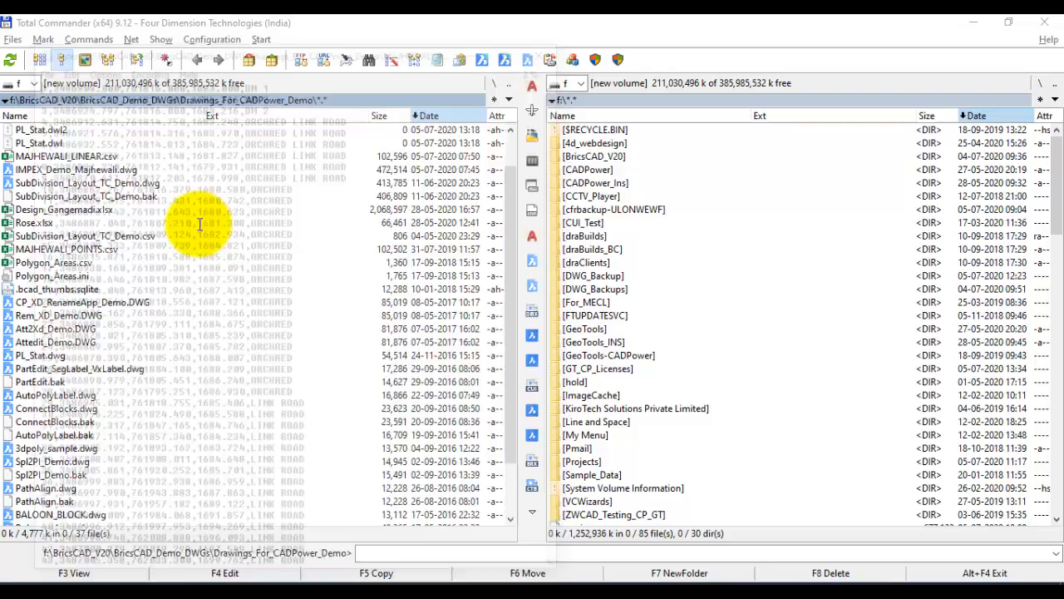
pyautogui.press('F3')
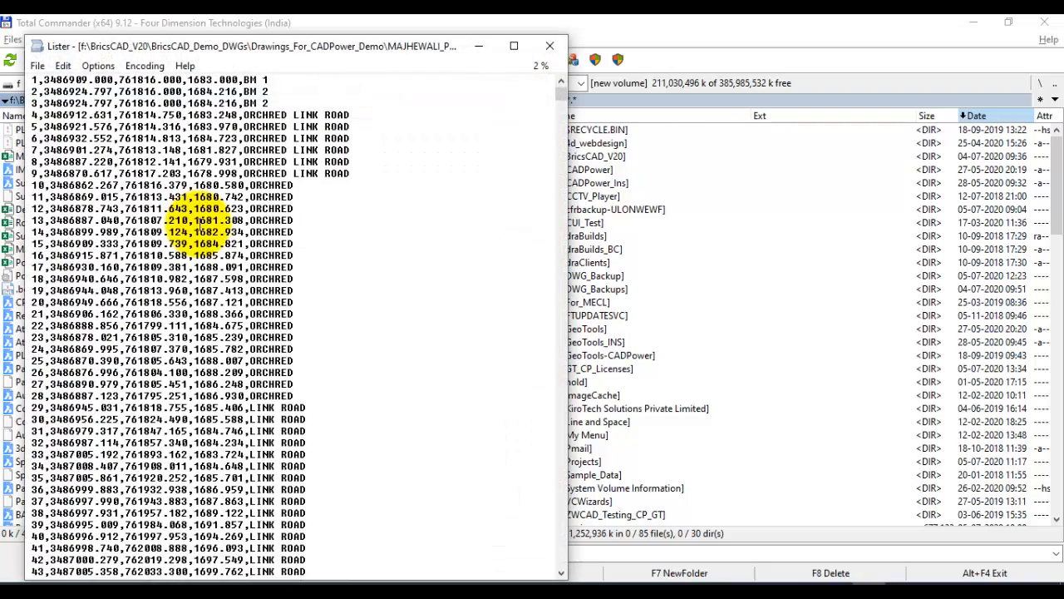
pyautogui.scroll(-20, 200, 221)
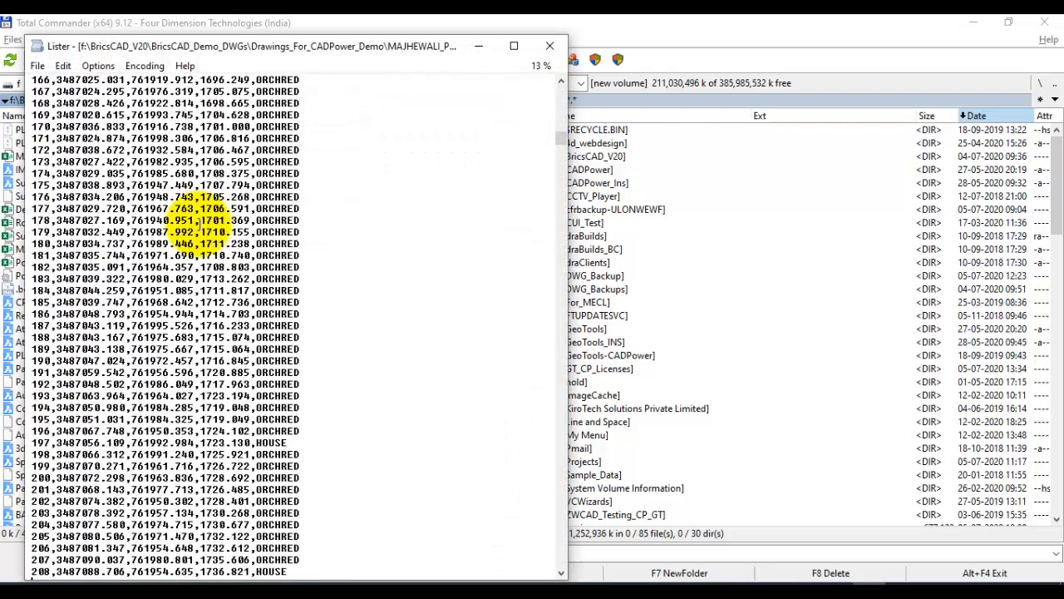
pyautogui.press('Home')
pyautogui.press('Escape')
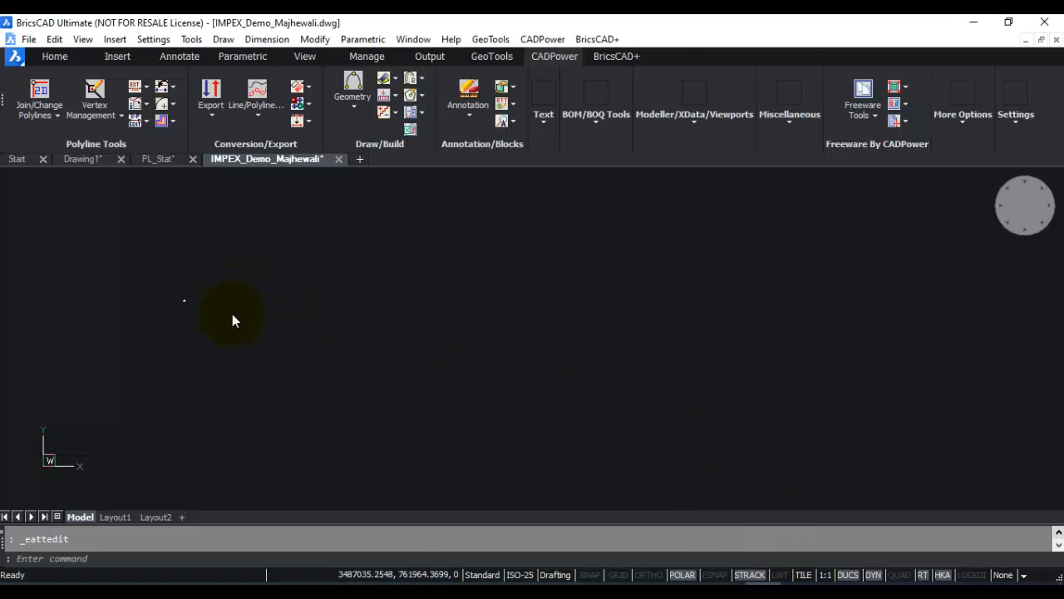
# Switch back to BricsCAD and review the export options for point features in CADPower's Import/Export tool without exporting
pyautogui.click(550, 41)
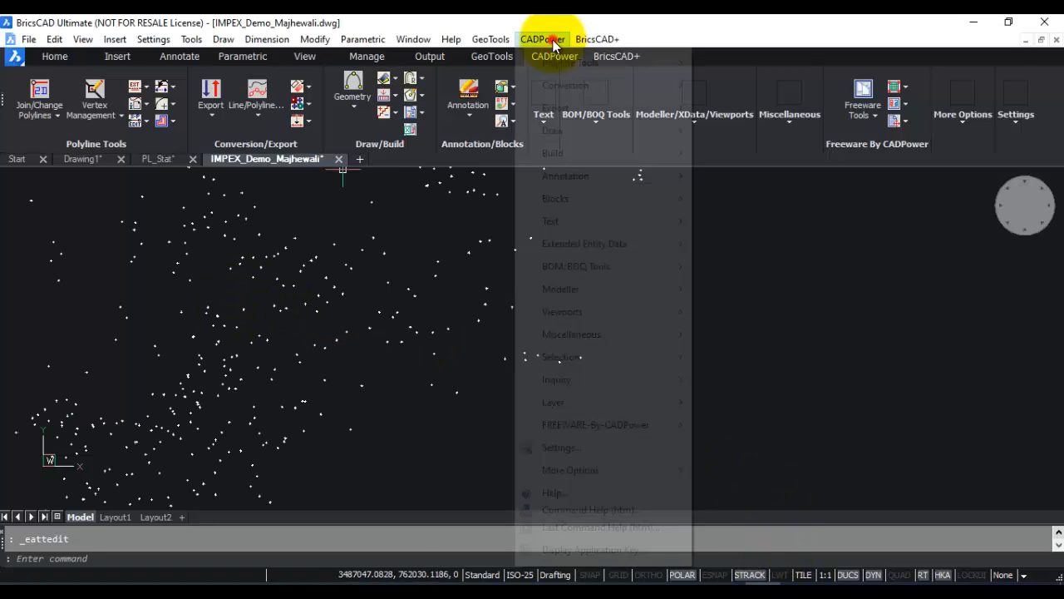
pyautogui.moveTo(680, 112)
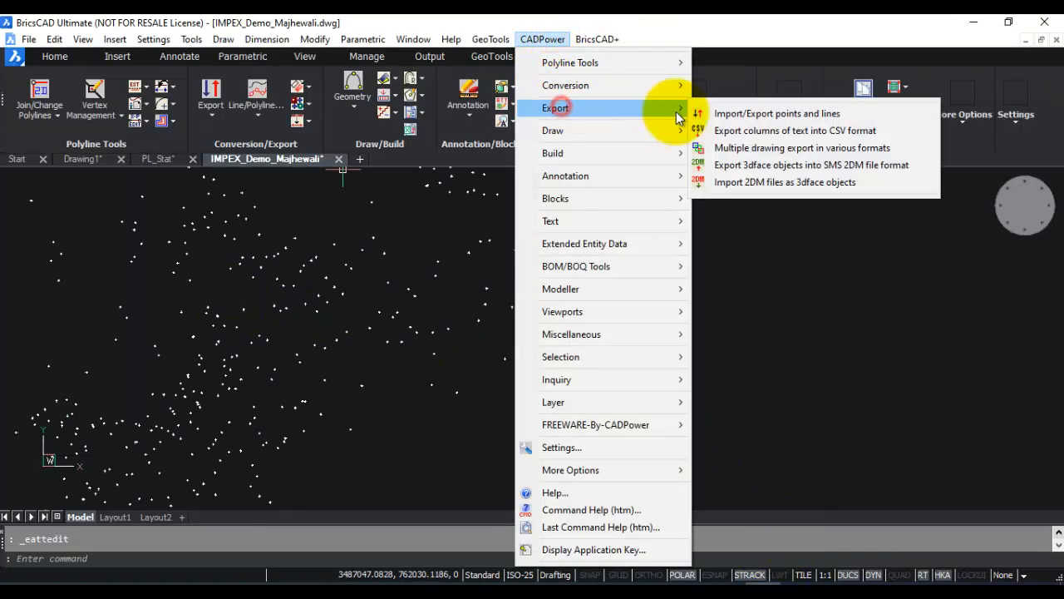
pyautogui.click(722, 117)
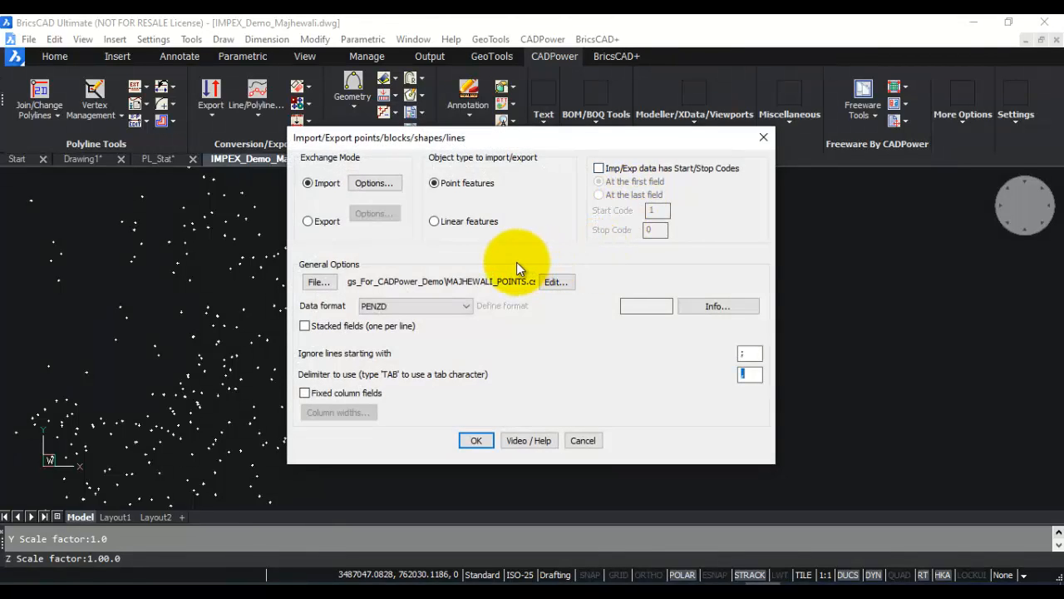
pyautogui.click(325, 220)
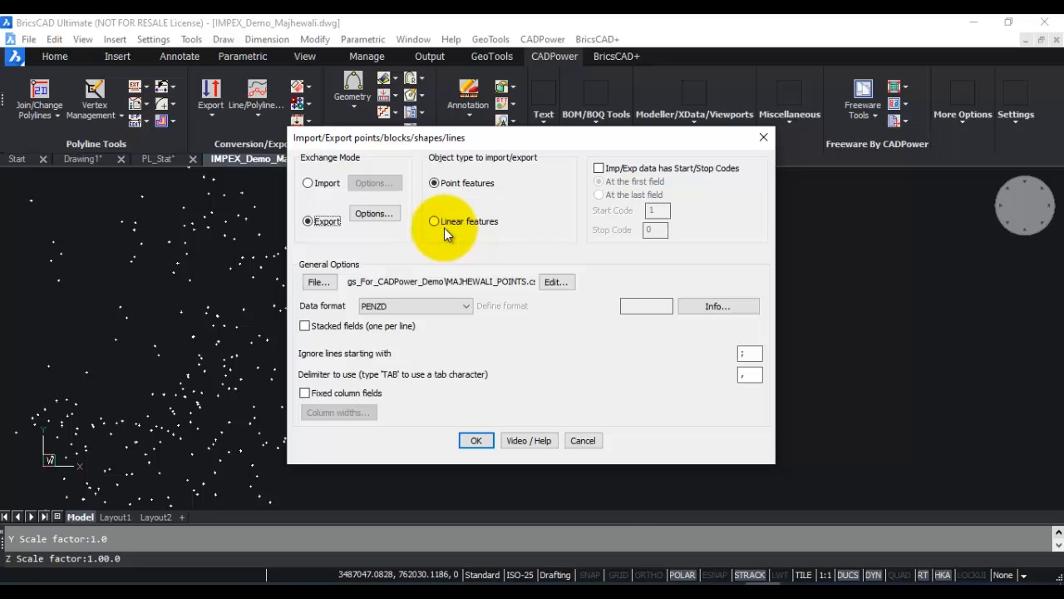
pyautogui.click(359, 215)
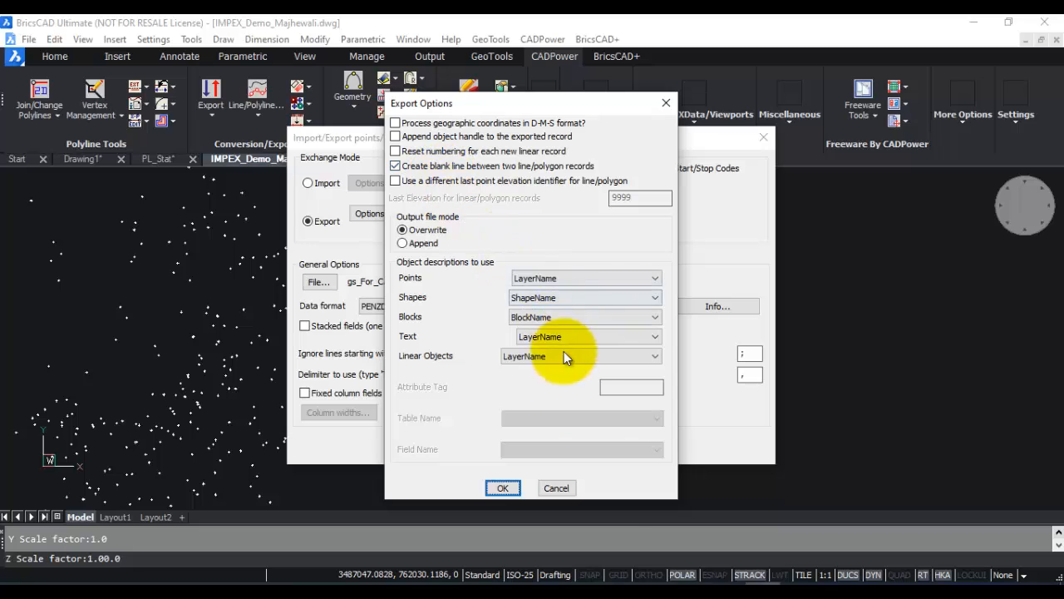
pyautogui.click(556, 488)
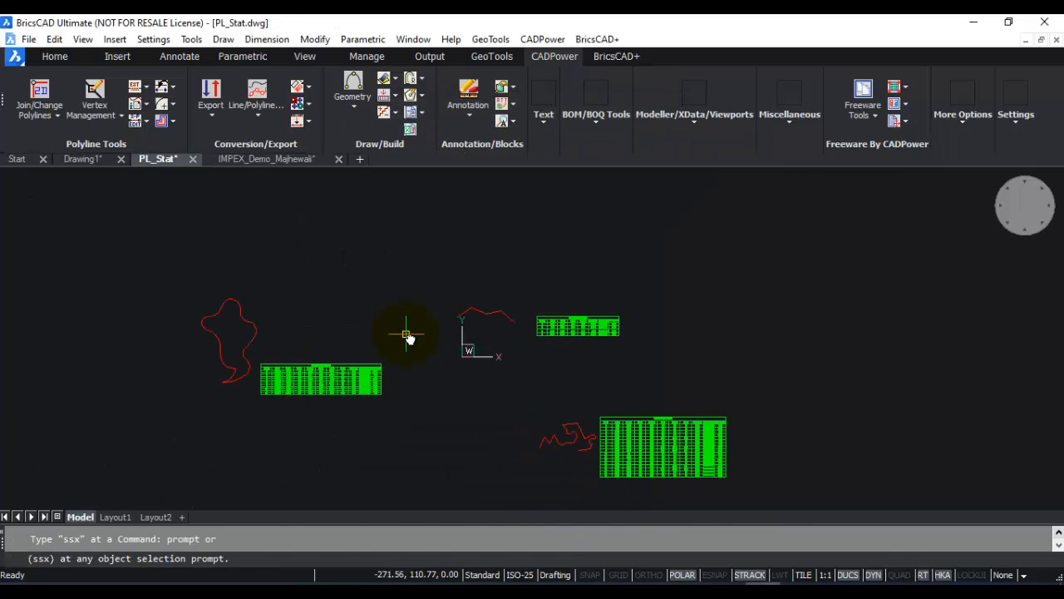
# In the PL_Stat drawing, set up detailed polyline statistics to create the output file PL_Stat_PL_Stat.CSV in the root of drive F
pyautogui.scroll(-2, 408, 337)
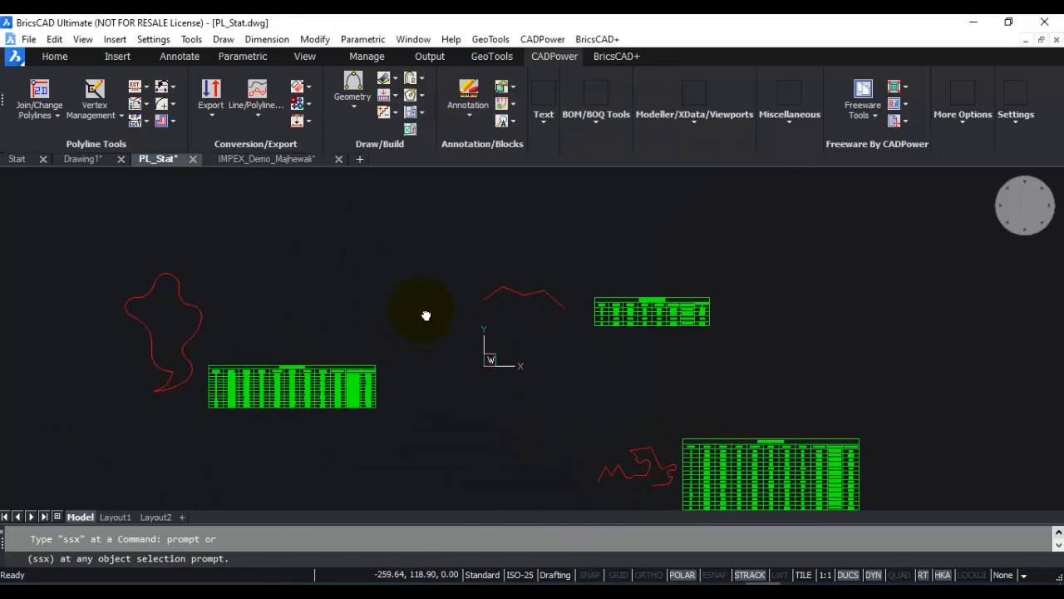
pyautogui.scroll(3, 423, 311)
pyautogui.moveTo(423, 311); pyautogui.dragTo(546, 300, button='middle')
pyautogui.scroll(3, 428, 332)
pyautogui.scroll(-3, 427, 332)
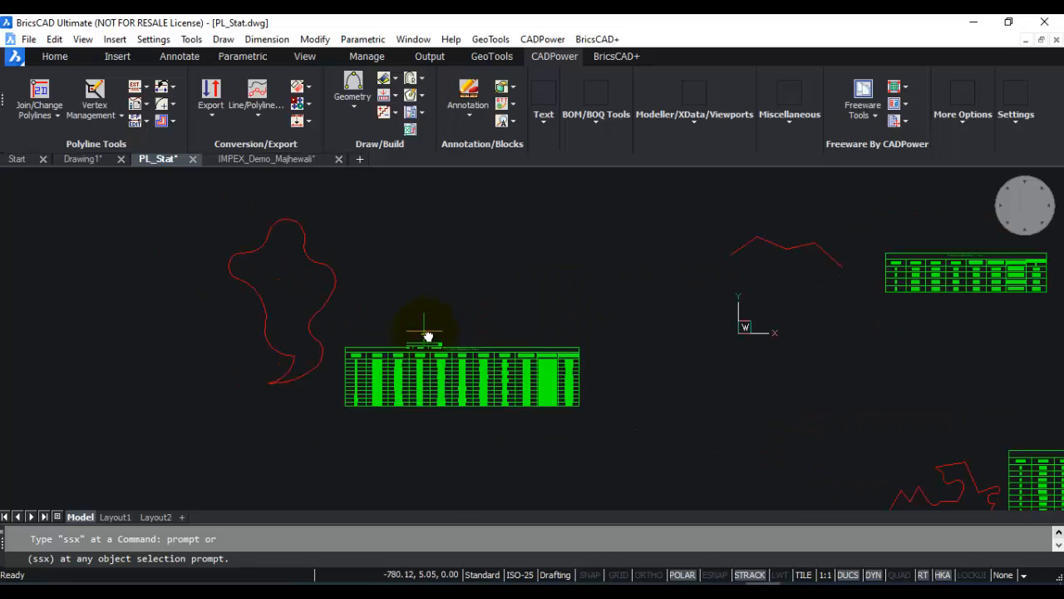
pyautogui.click(541, 39)
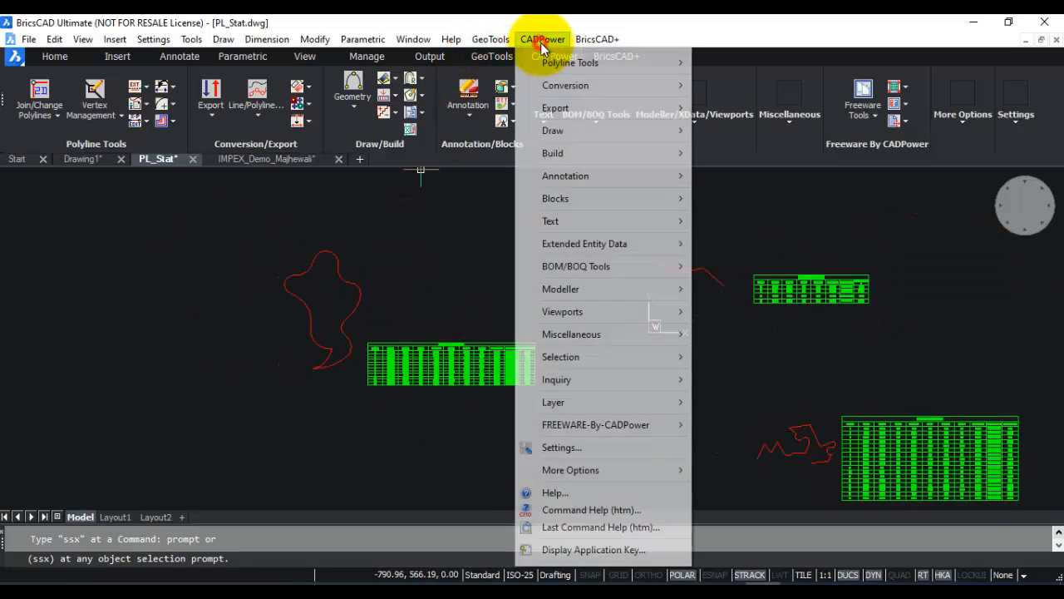
pyautogui.moveTo(556, 64)
pyautogui.moveTo(734, 156)
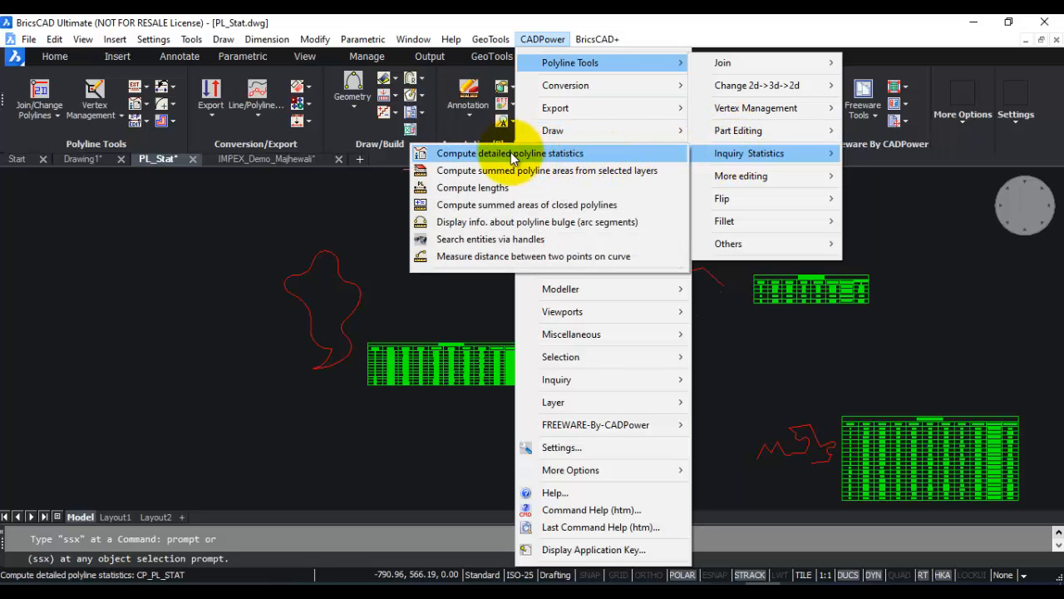
pyautogui.click(509, 154)
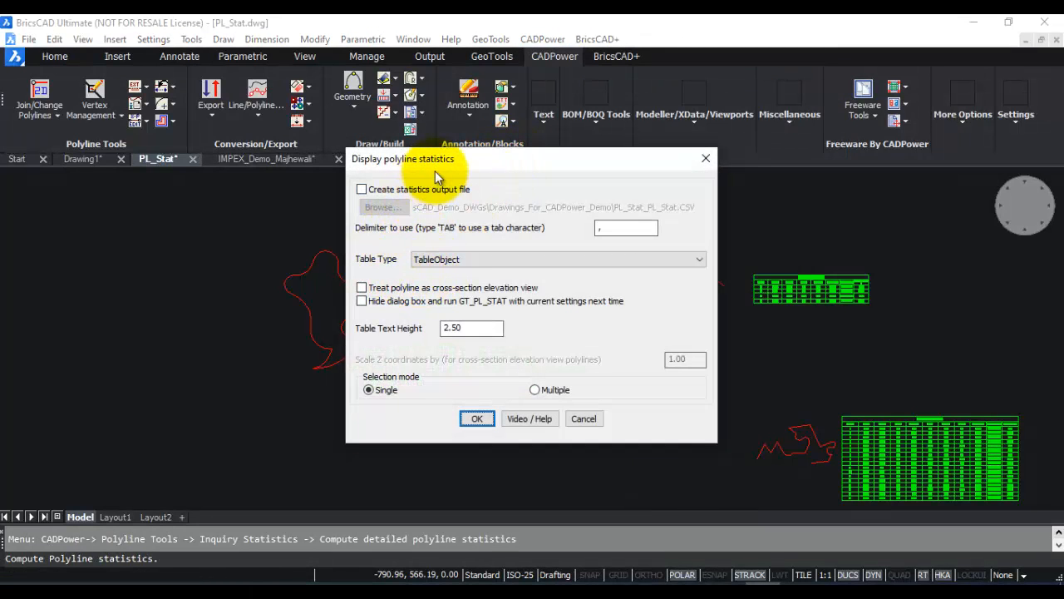
pyautogui.moveTo(435, 170); pyautogui.dragTo(498, 130)
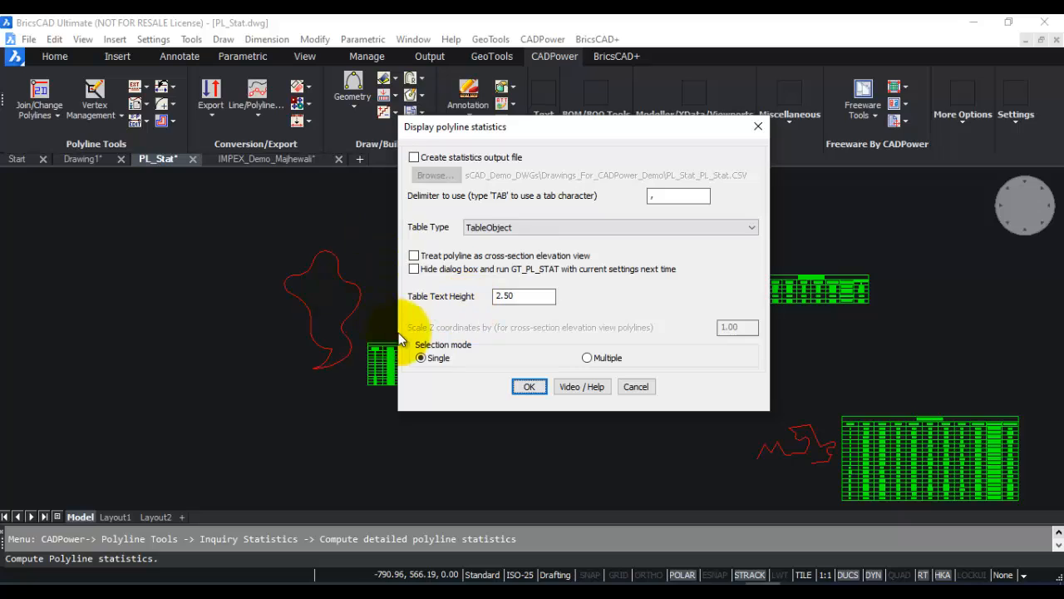
pyautogui.click(414, 157)
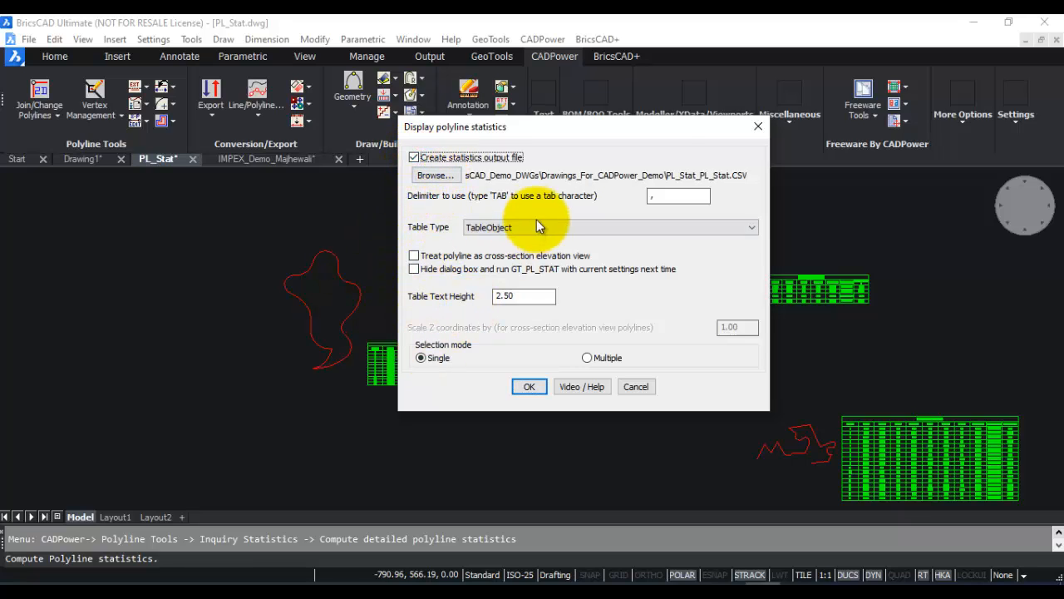
pyautogui.click(441, 174)
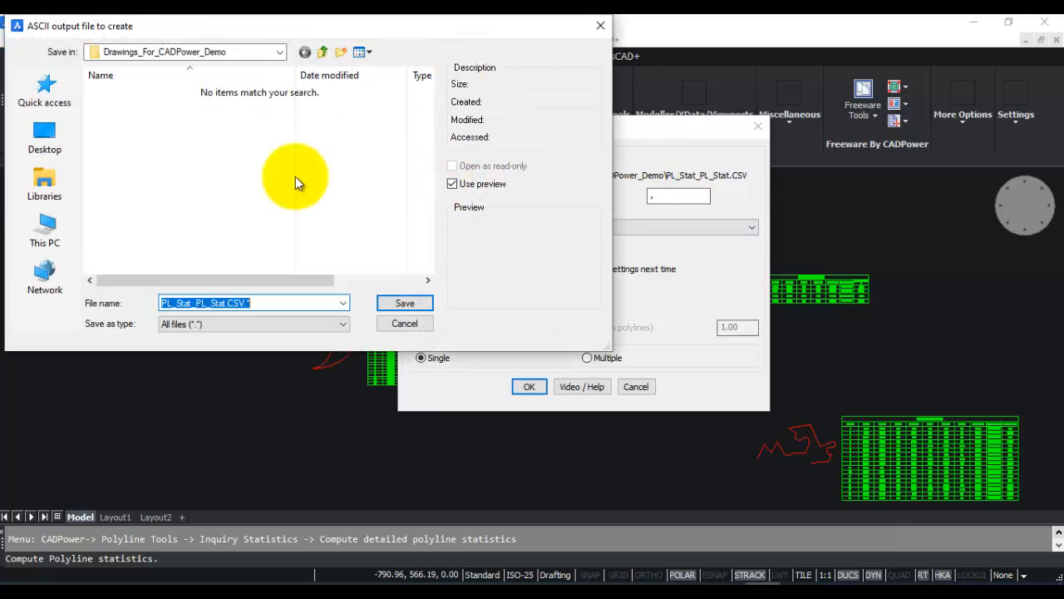
pyautogui.click(280, 51)
pyautogui.click(148, 267)
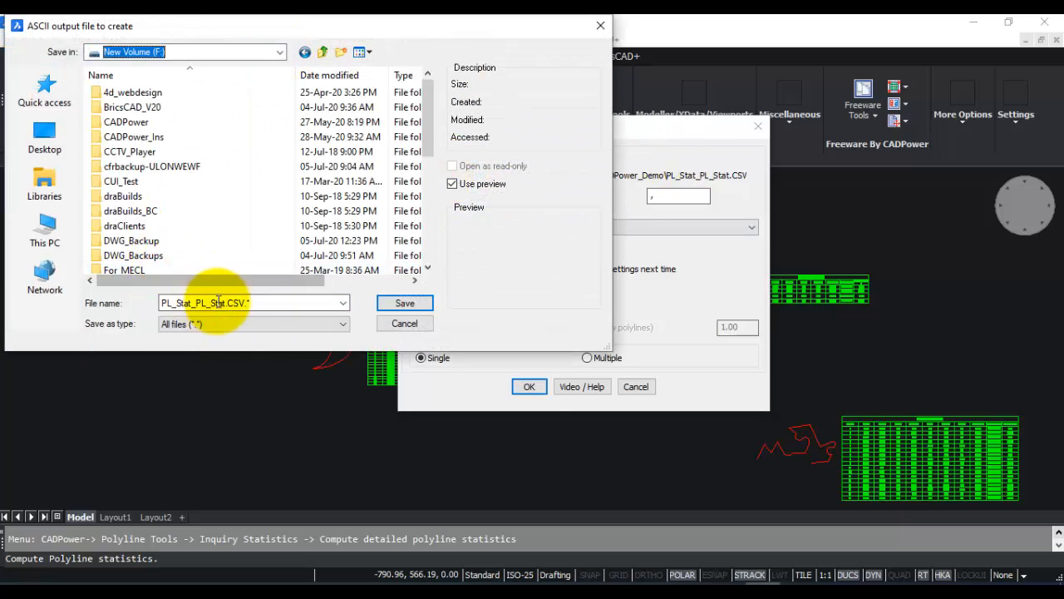
pyautogui.click(405, 303)
pyautogui.click(528, 386)
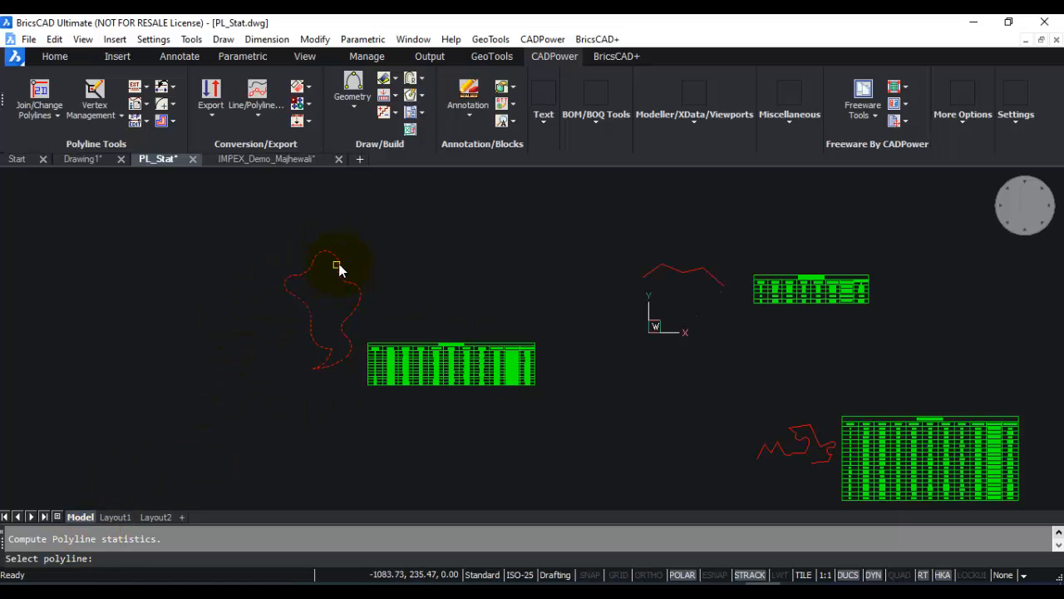
# Compute the closed curved polyline's statistics and place the table beside it above the green table, with scaling factor 1.00
pyautogui.click(336, 264)
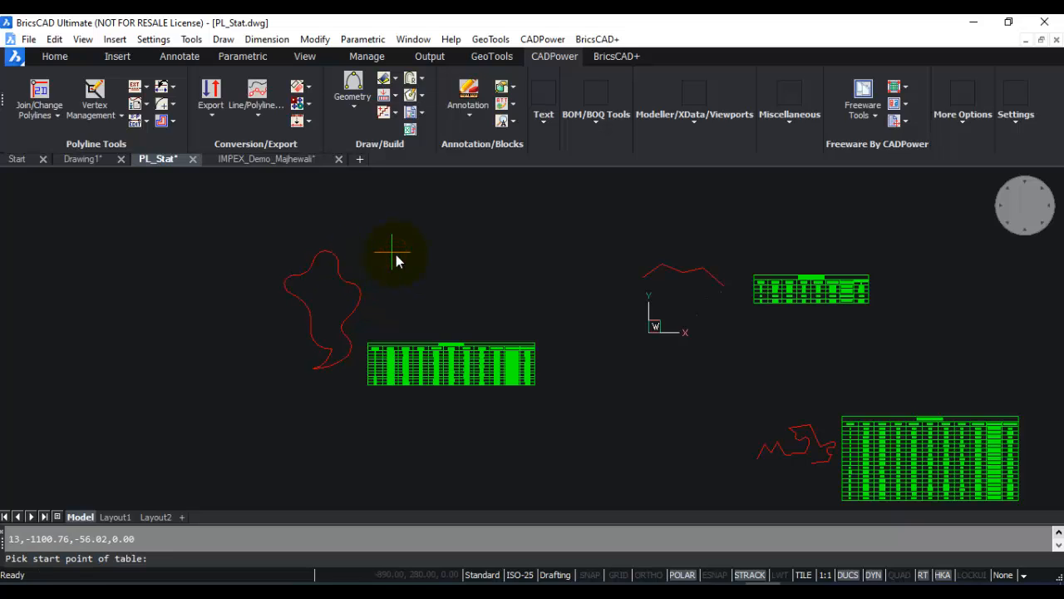
pyautogui.click(419, 314)
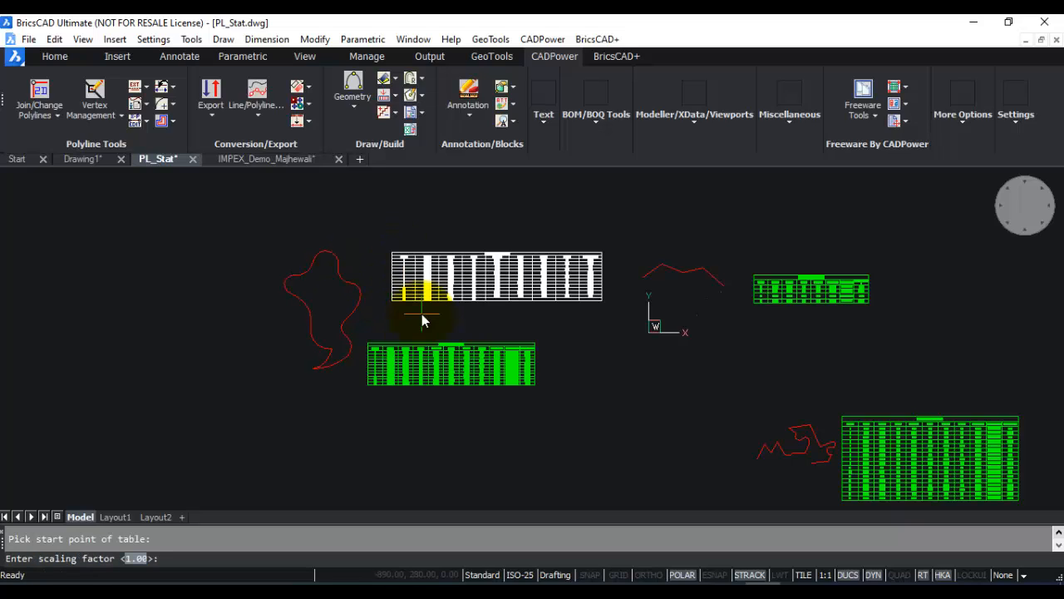
pyautogui.press('Return')
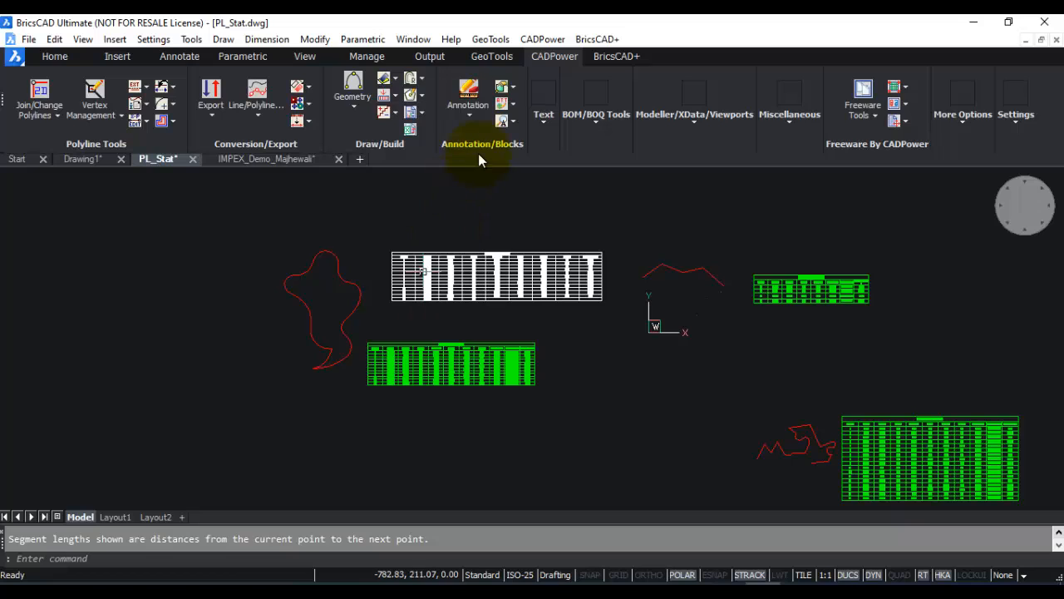
# Examine the new Polyline Statistics Table's coordinate, segment length, radius, included angle, direction and bearing columns beside its polyline
pyautogui.scroll(6, 460, 277)
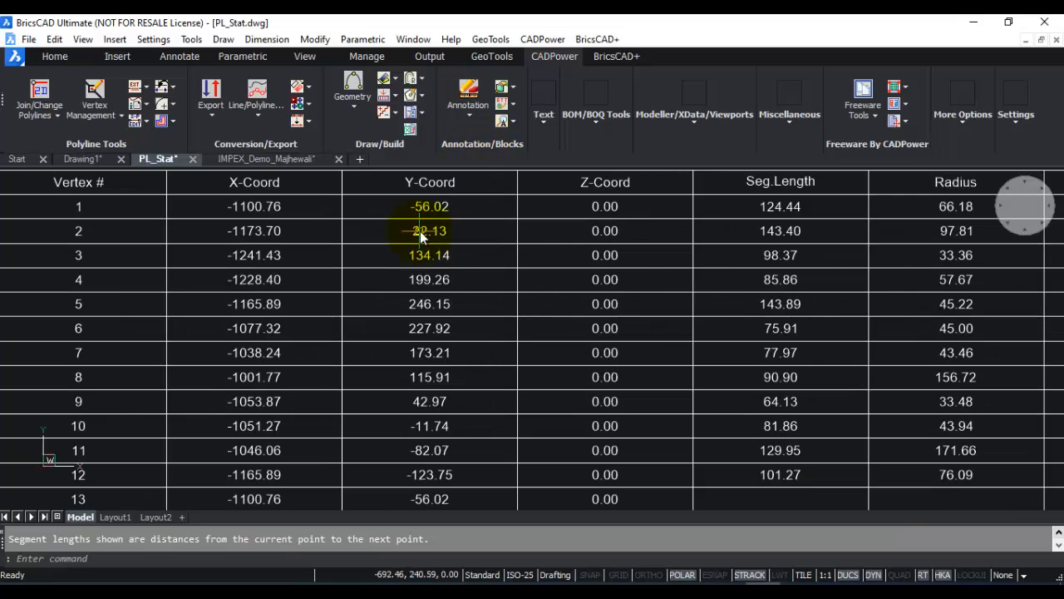
pyautogui.moveTo(421, 233); pyautogui.dragTo(300, 295, button='middle')
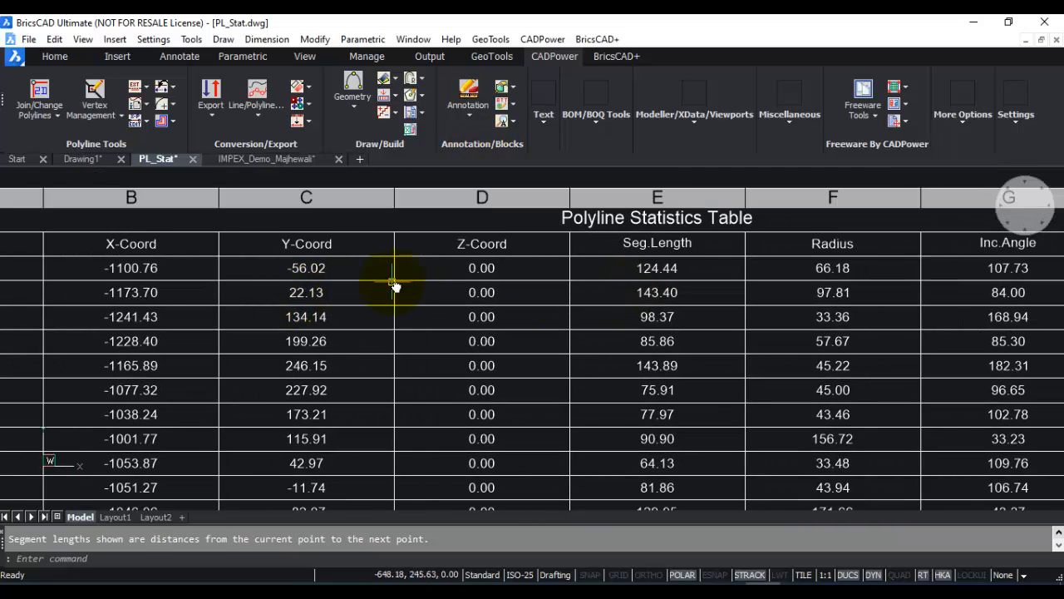
pyautogui.scroll(-3, 394, 286)
pyautogui.scroll(-2, 420, 283)
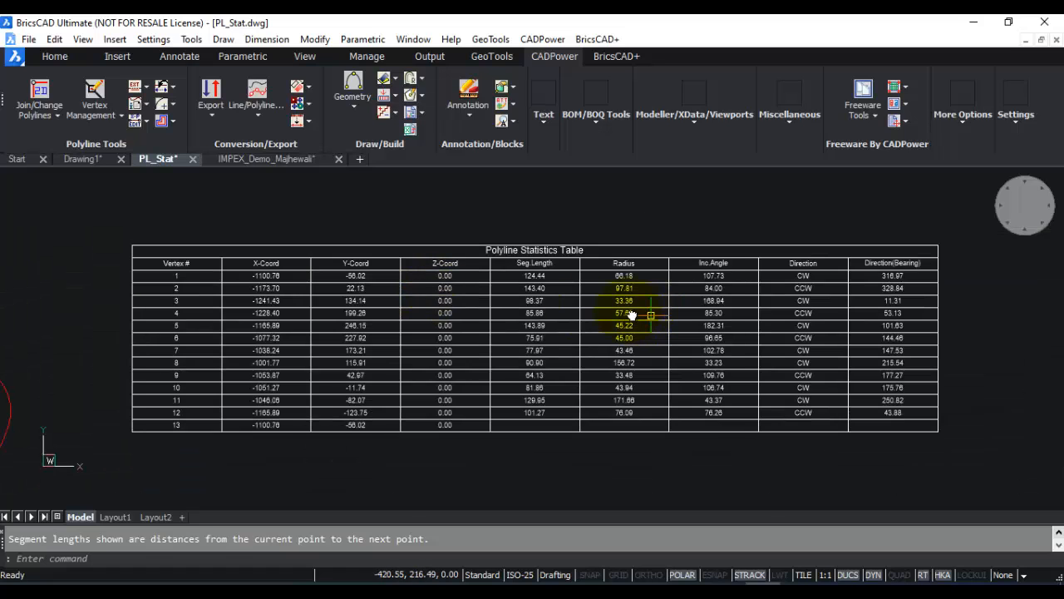
pyautogui.scroll(4, 404, 285)
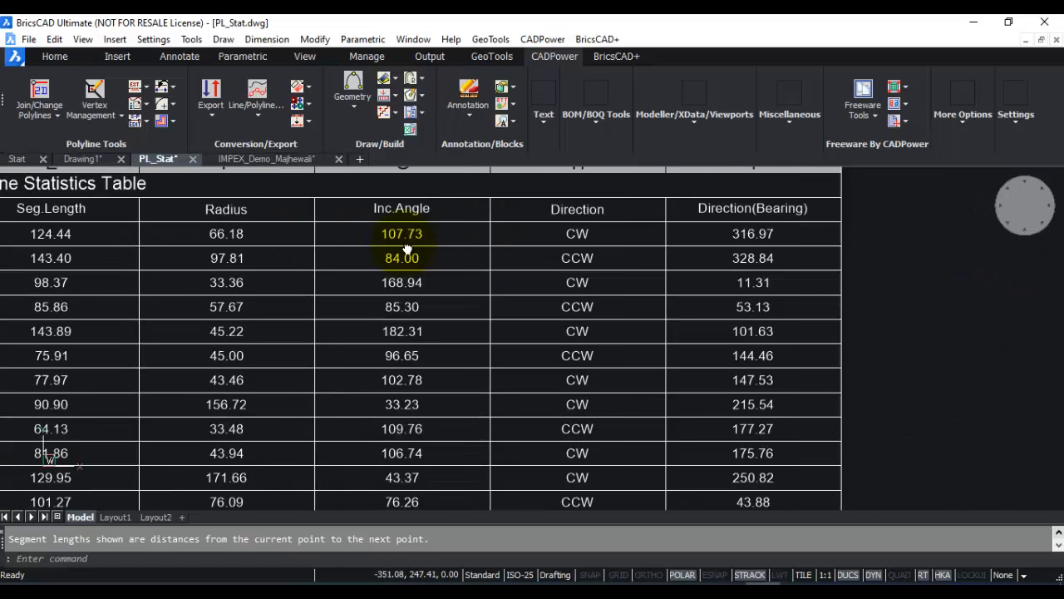
pyautogui.moveTo(406, 250); pyautogui.dragTo(374, 250, button='middle')
pyautogui.scroll(2, 574, 249)
pyautogui.scroll(-4, 574, 249)
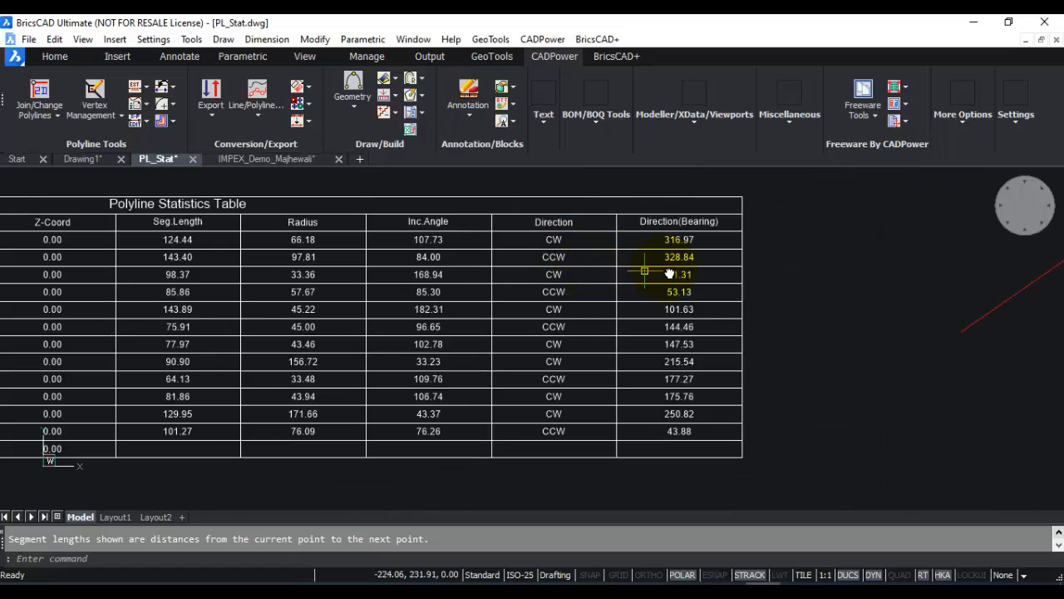
pyautogui.scroll(-2, 657, 207)
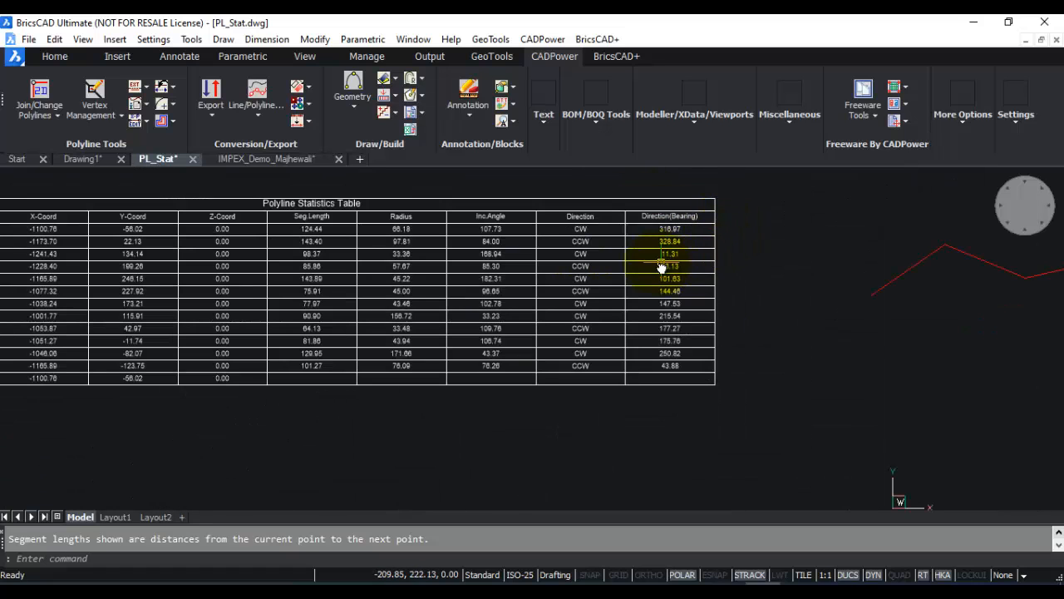
pyautogui.scroll(-2, 661, 265)
pyautogui.moveTo(670, 285)
pyautogui.mouseDown(button='middle')
pyautogui.moveTo(779, 287)
pyautogui.moveTo(842, 306)
pyautogui.mouseUp(button='middle')
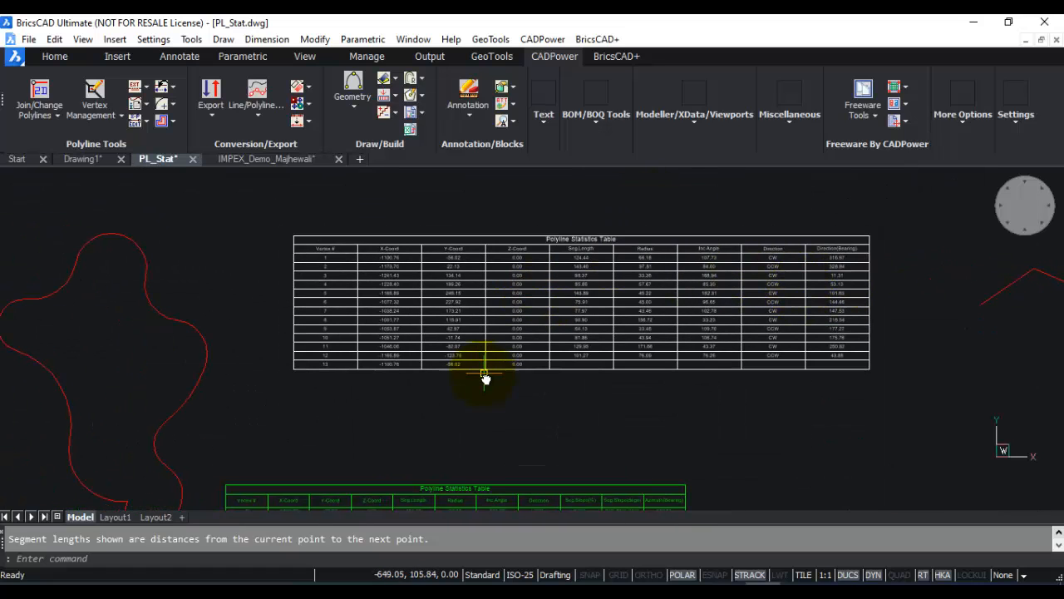
pyautogui.moveTo(449, 356); pyautogui.dragTo(573, 318, button='middle')
pyautogui.moveTo(333, 359); pyautogui.dragTo(484, 310, button='middle')
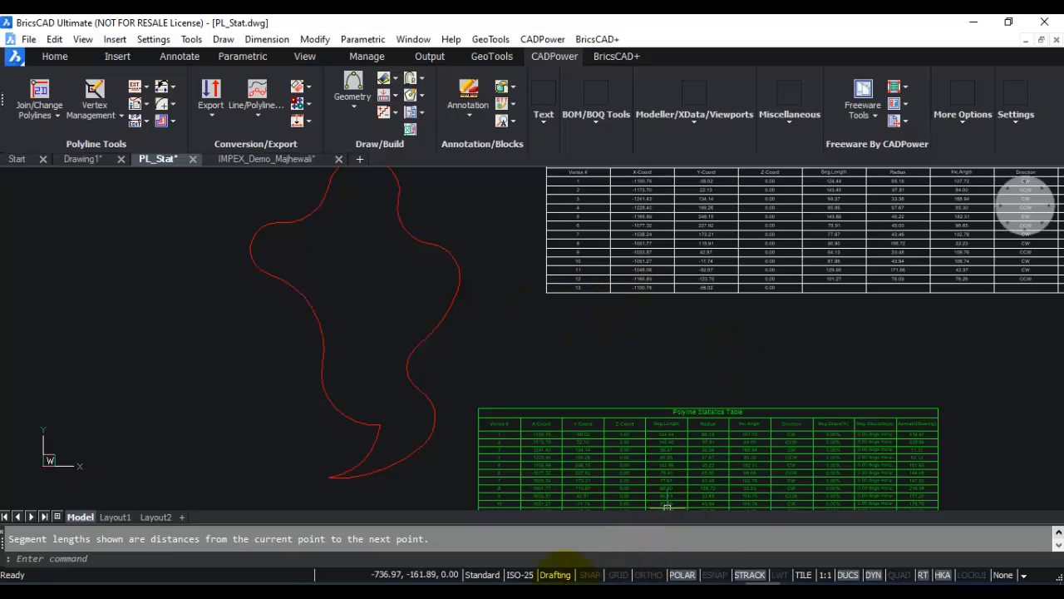
# Switch to Total Commander and open the exported PL_Stat_PL_Stat.CSV from the root of drive F
pyautogui.click(332, 595)
pyautogui.hotkey('ctrl', '\\')
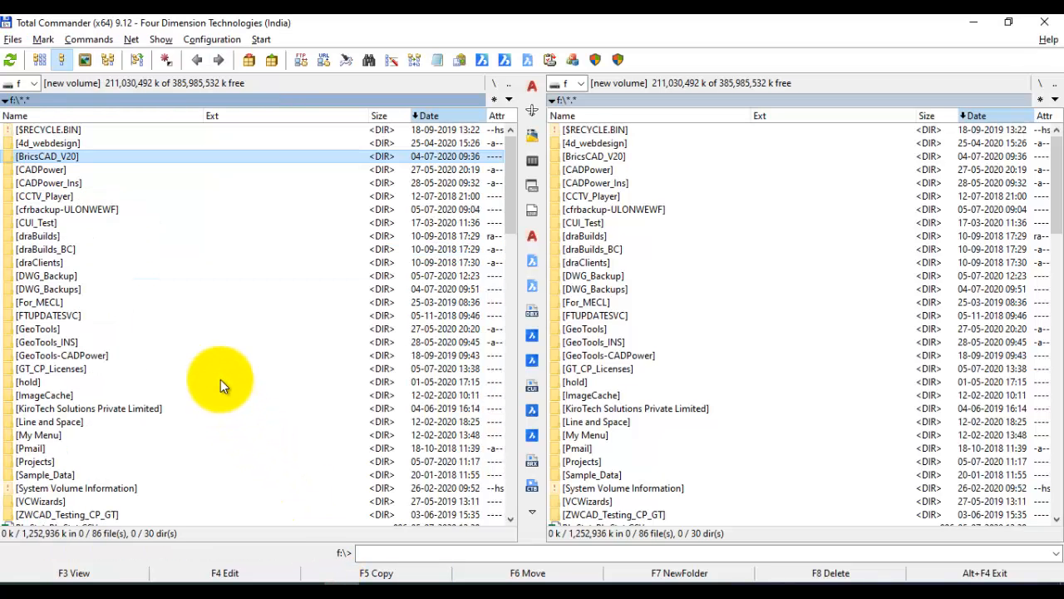
pyautogui.press('Down')
pyautogui.press('Down')
pyautogui.press('Down')
pyautogui.press('Down')
pyautogui.press('Down')
pyautogui.press('Down')
pyautogui.press('Down')
pyautogui.press('Down')
pyautogui.press('Down')
pyautogui.press('Down')
pyautogui.press('Down')
pyautogui.press('Down')
pyautogui.press('Down')
pyautogui.press('Down')
pyautogui.press('Down')
pyautogui.press('Down')
pyautogui.press('Down')
pyautogui.press('Down')
pyautogui.press('Down')
pyautogui.press('Down')
pyautogui.press('Down')
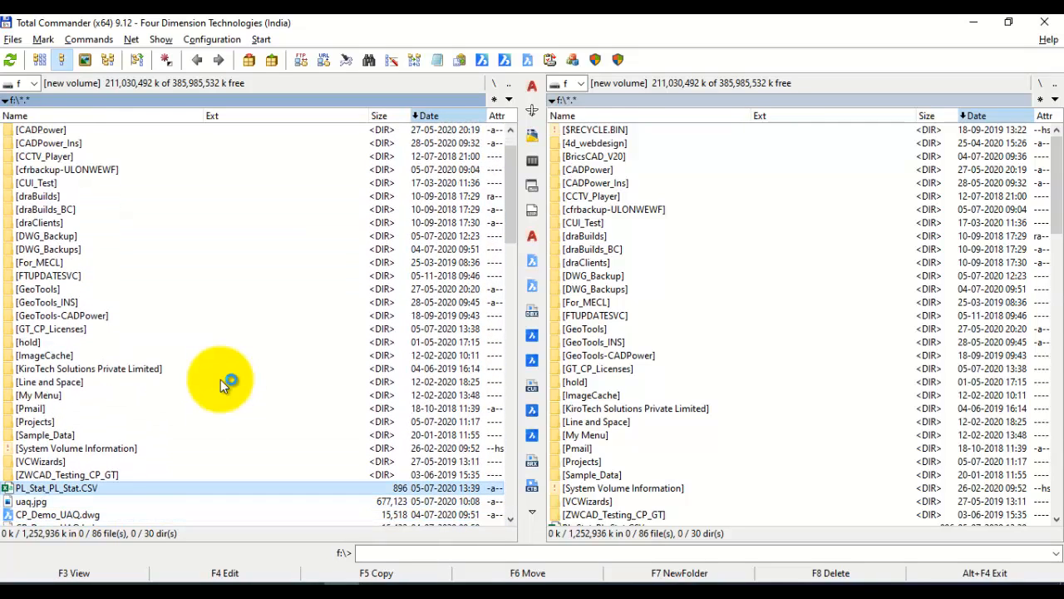
pyautogui.press('Return')
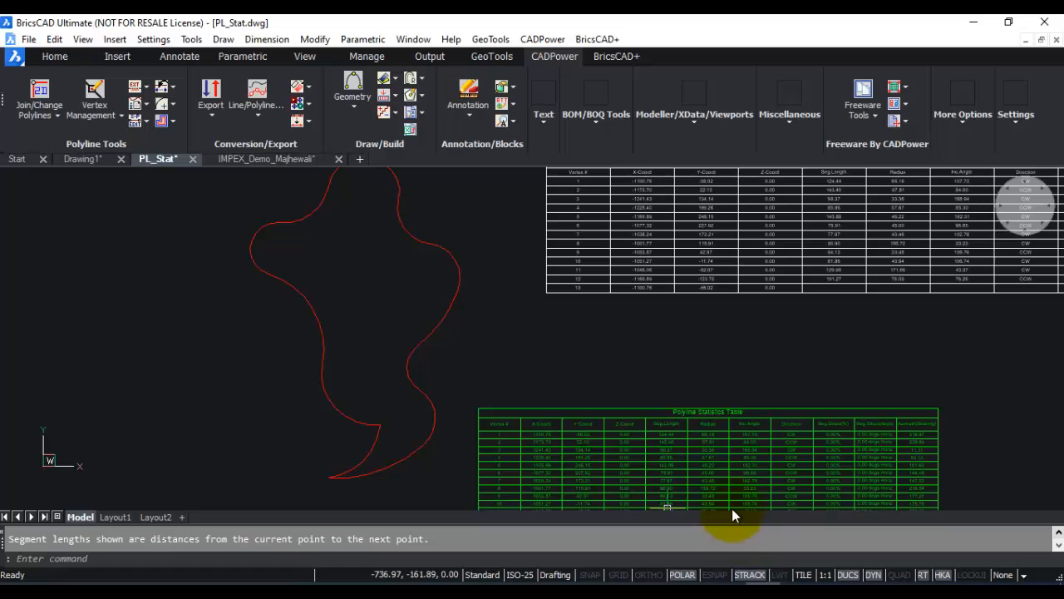
# Back in BricsCAD, review CADPower's export tools and the BricsCAD+ commands, and open the point style settings without changing them
pyautogui.scroll(-5, 645, 433)
pyautogui.click(542, 39)
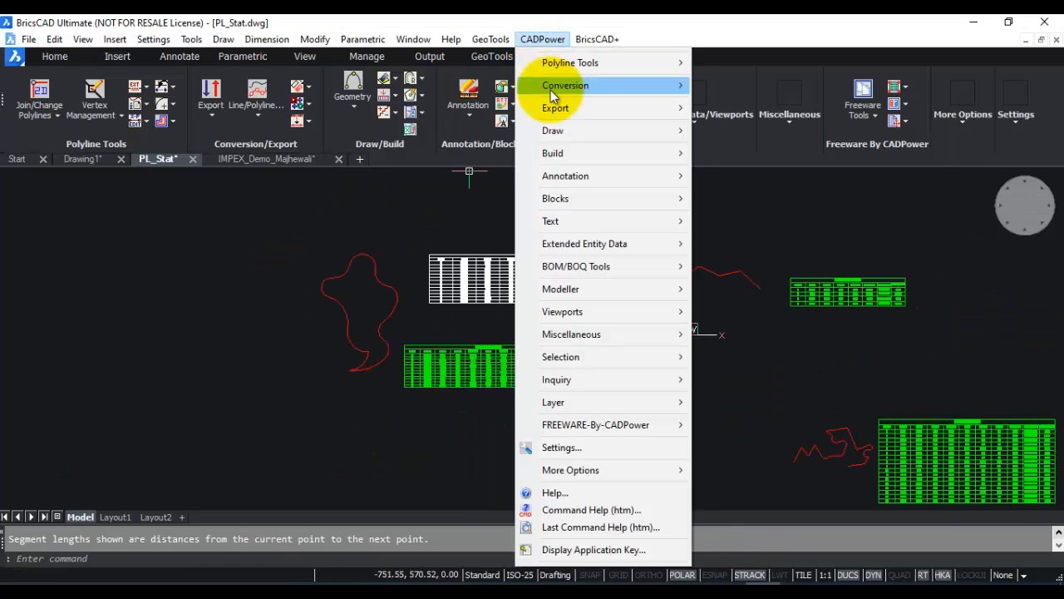
pyautogui.moveTo(557, 108)
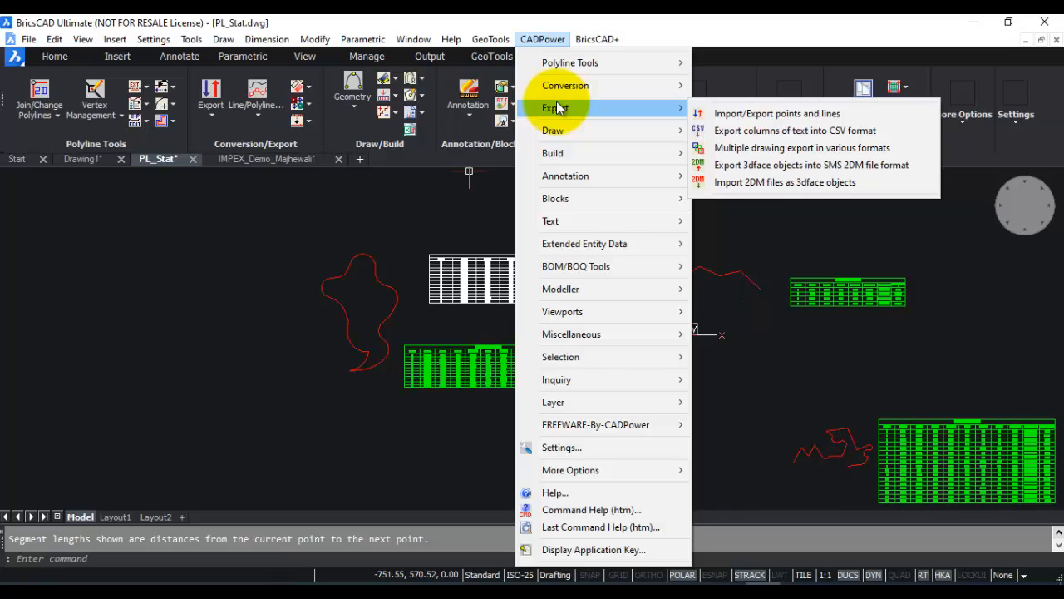
pyautogui.moveTo(586, 41)
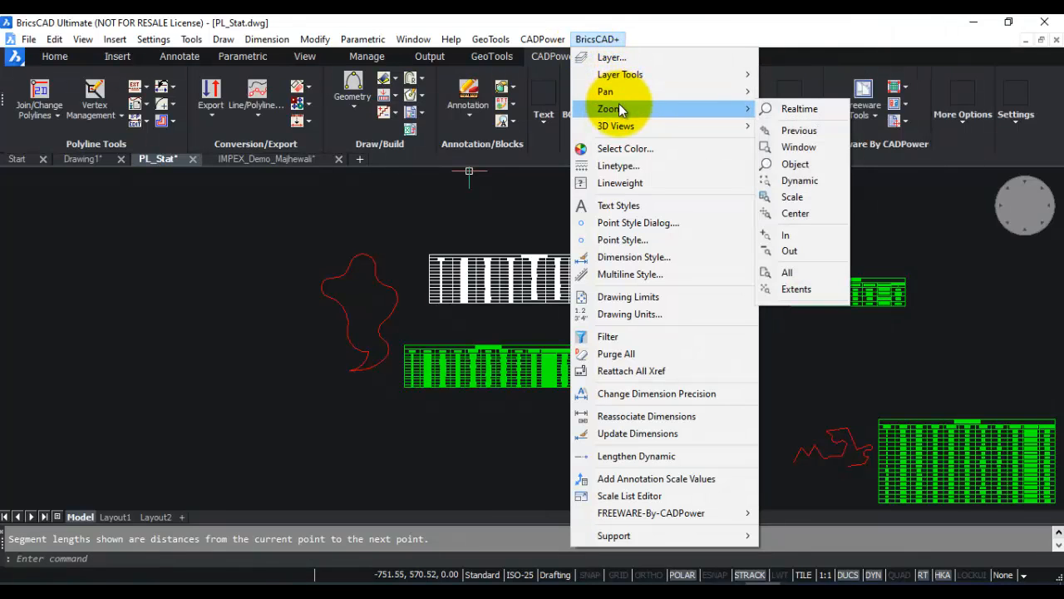
pyautogui.moveTo(619, 129)
pyautogui.click(637, 222)
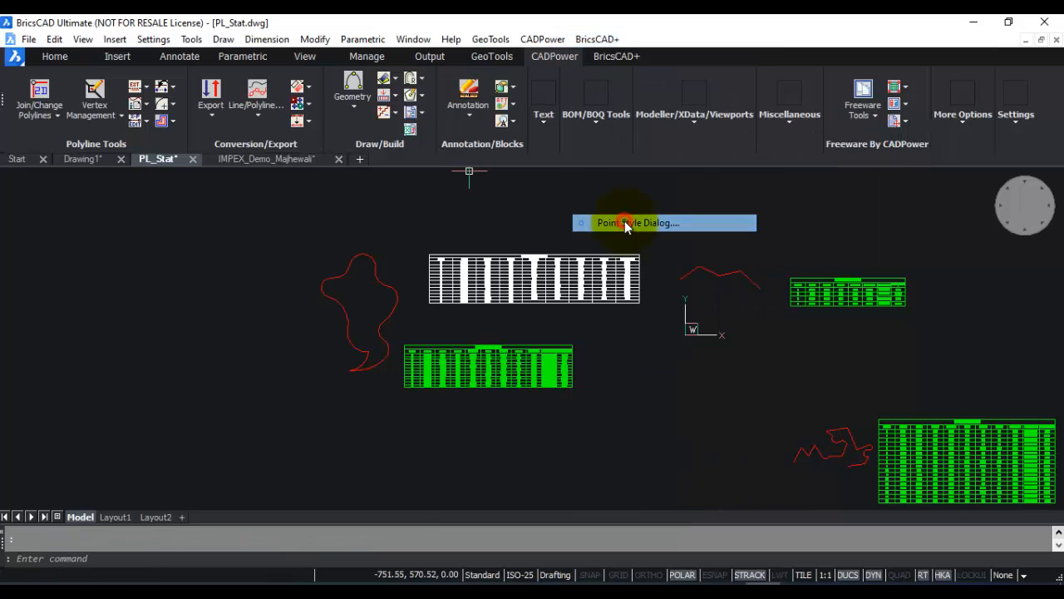
pyautogui.click(552, 397)
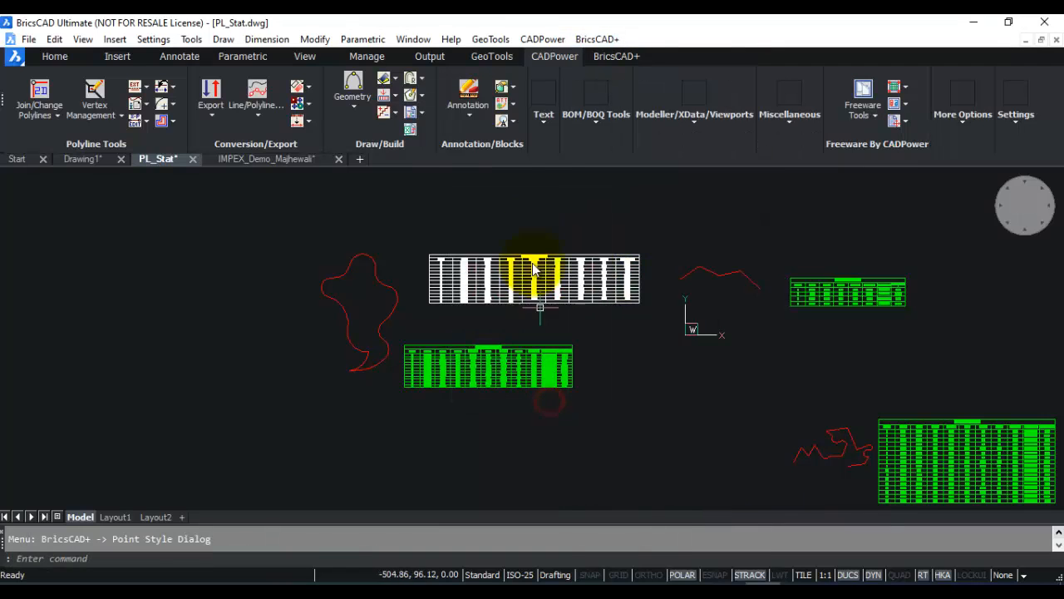
# Review the FREEWARE-By-CADPower tools within BricsCAD+ and look at the object selection filter without applying one
pyautogui.click(542, 39)
pyautogui.moveTo(599, 39)
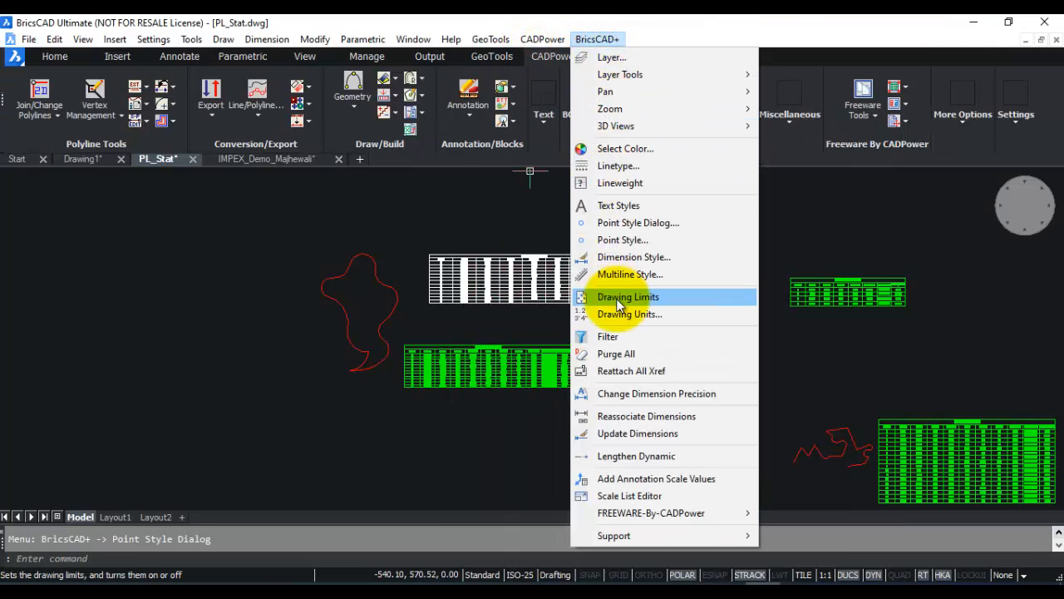
pyautogui.moveTo(623, 514)
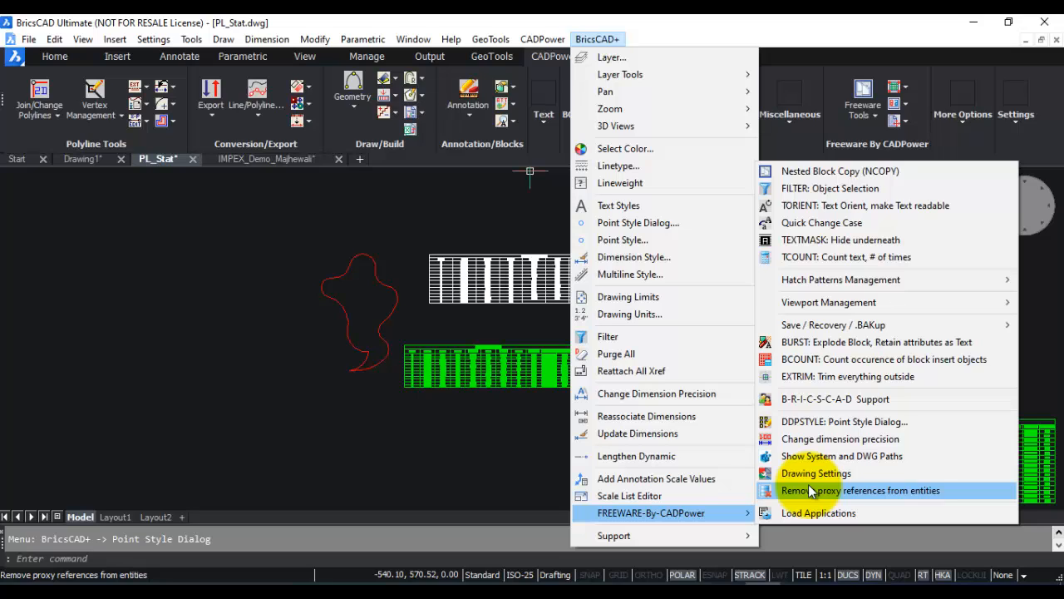
pyautogui.click(834, 190)
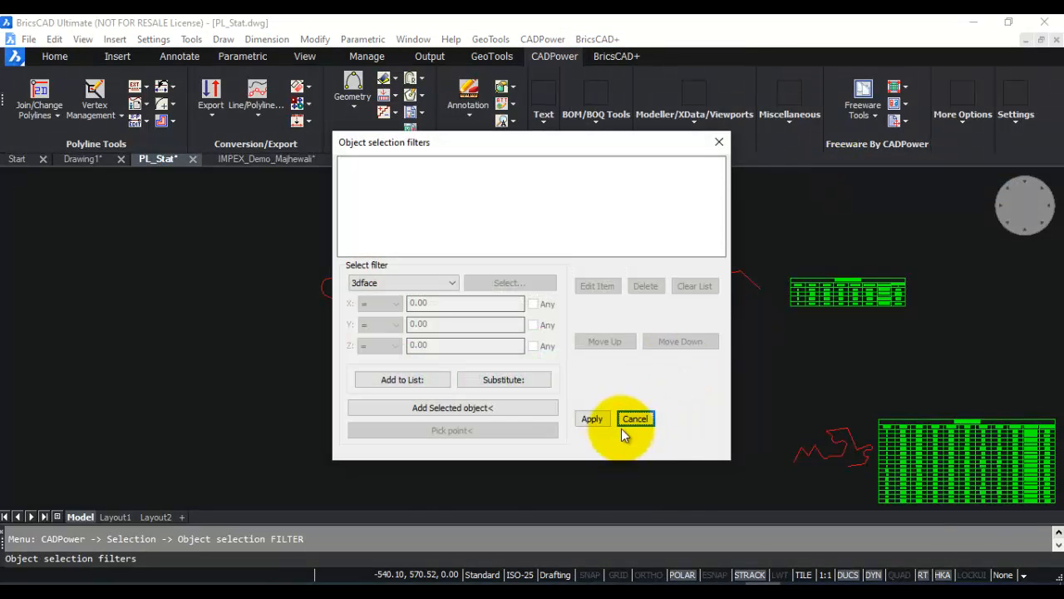
pyautogui.click(622, 429)
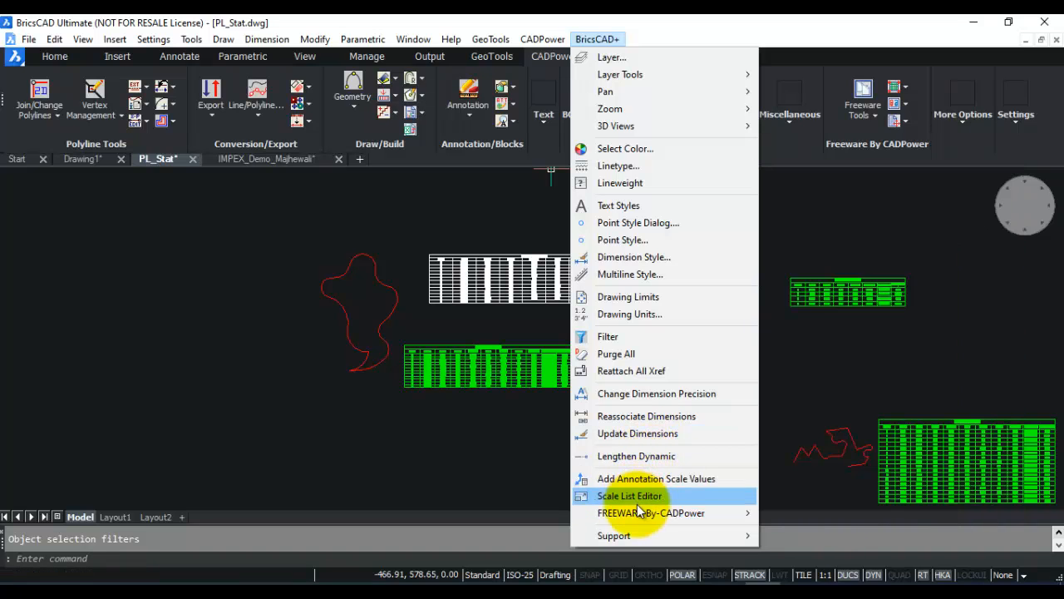
# Review the BricsCAD drawing settings, including the option to move BAK files automatically on save, without applying any change
pyautogui.moveTo(634, 538)
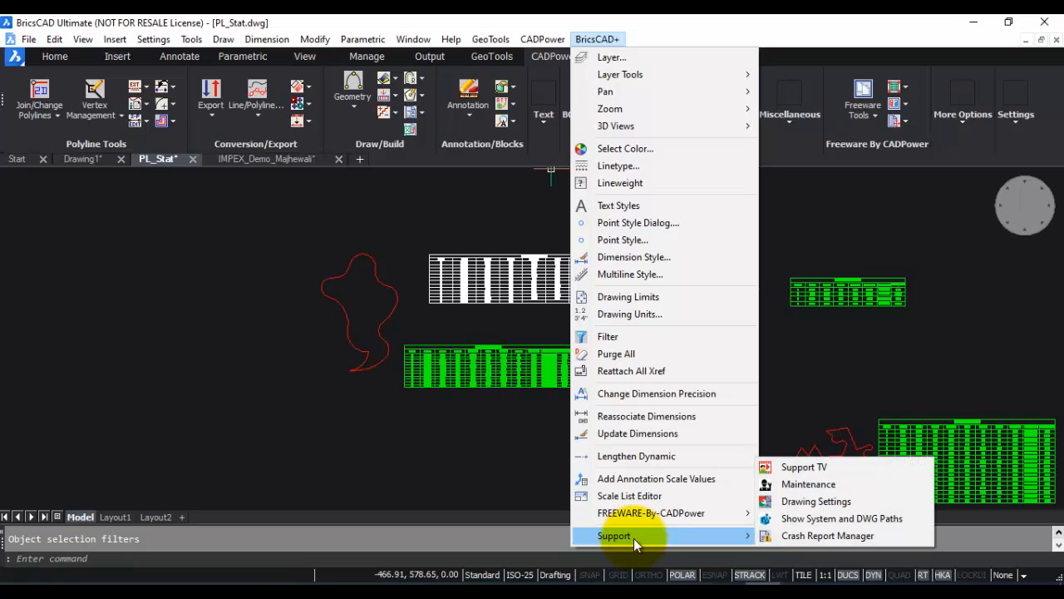
pyautogui.click(805, 501)
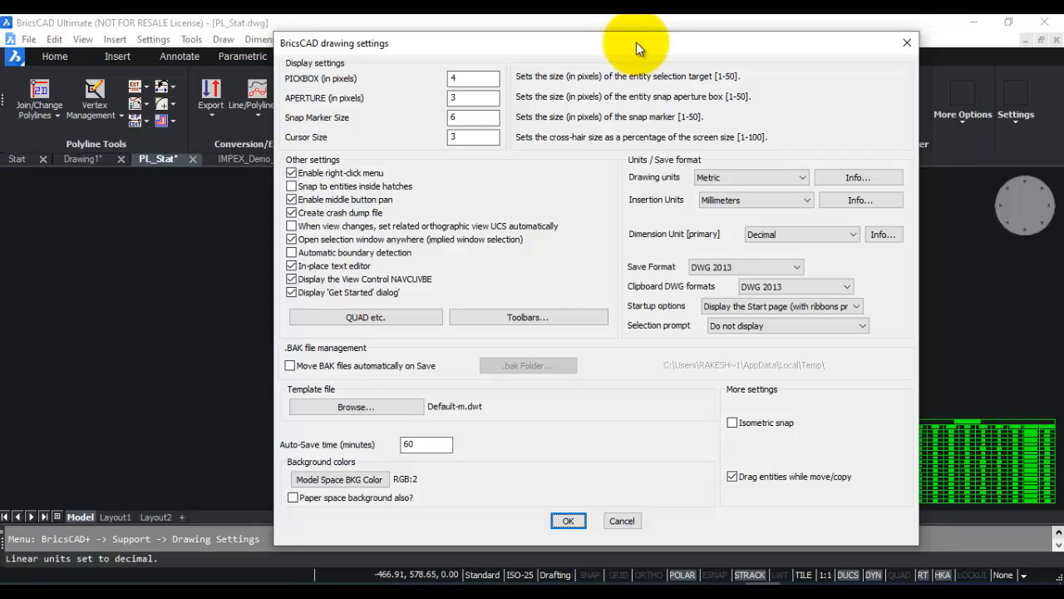
pyautogui.moveTo(552, 40); pyautogui.dragTo(553, 68)
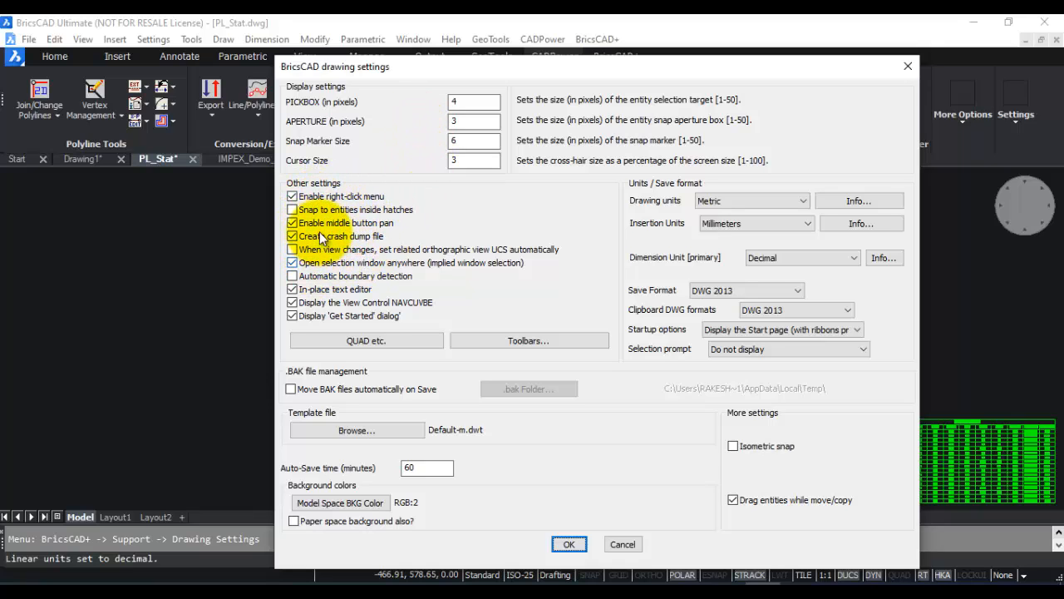
pyautogui.click(296, 391)
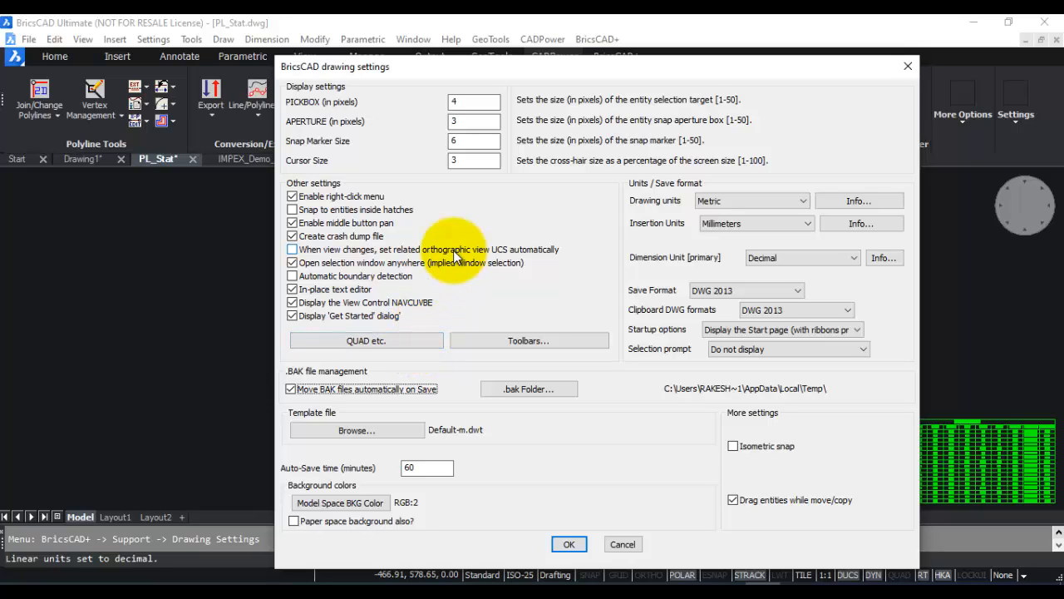
pyautogui.click(623, 544)
# Review CADPower's conversion, polyline and vertex management tools, and look at the Multiple Vertex Editor options without running it
pyautogui.click(544, 39)
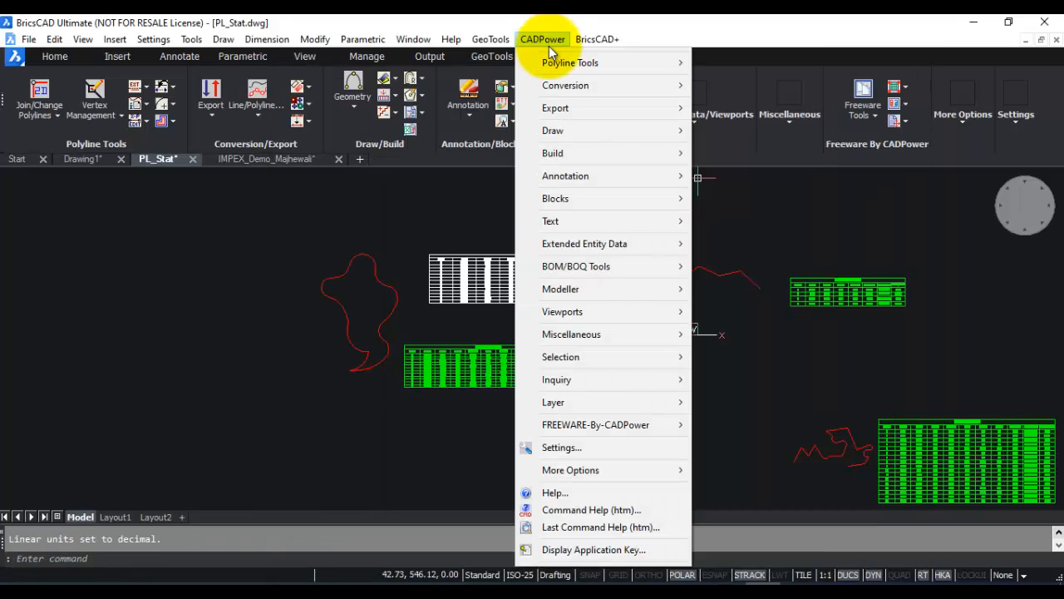
pyautogui.moveTo(555, 89)
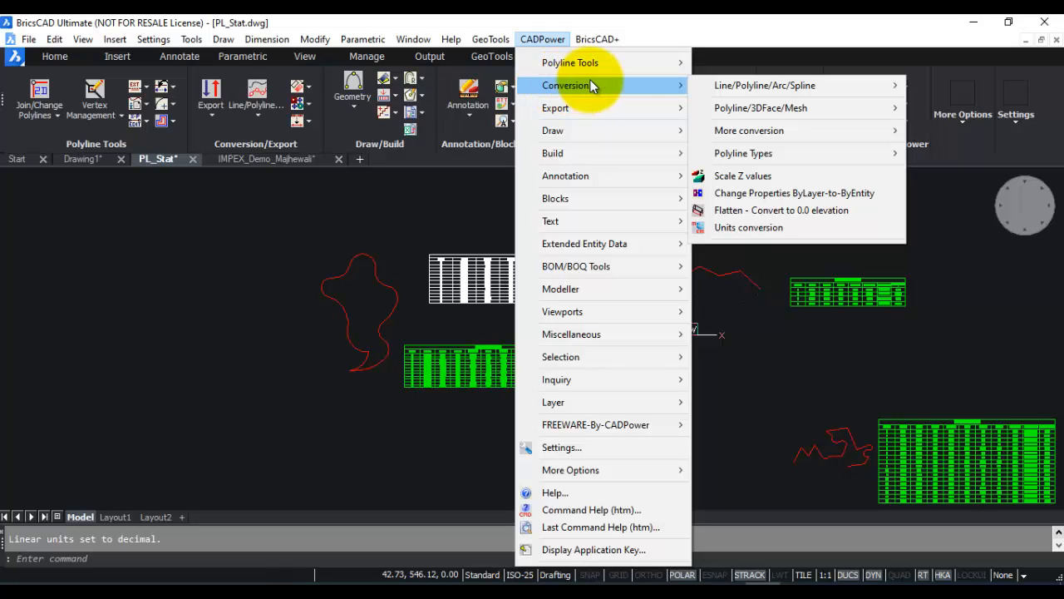
pyautogui.moveTo(684, 65)
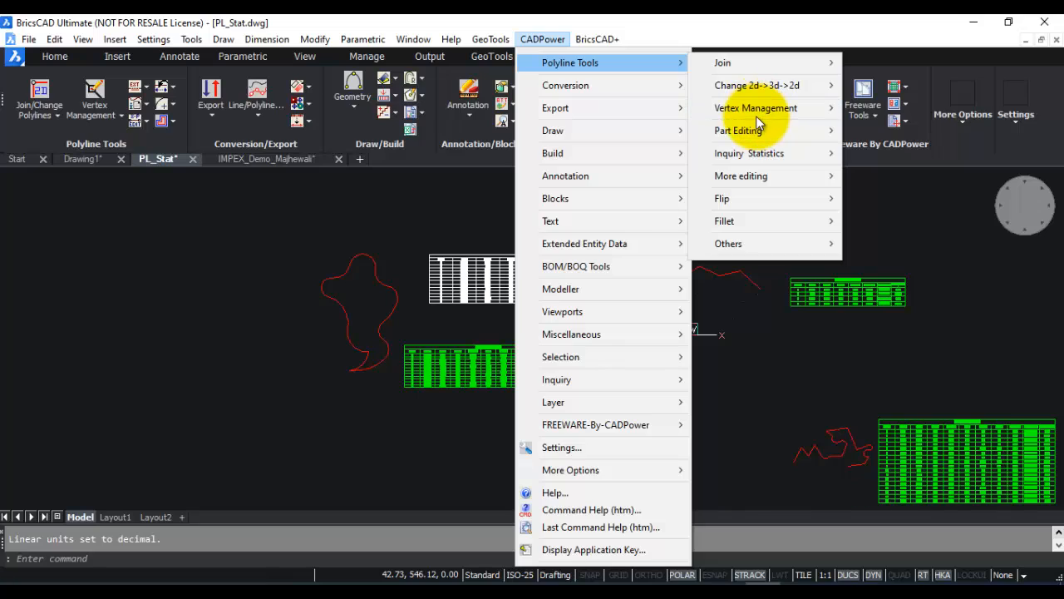
pyautogui.moveTo(771, 58)
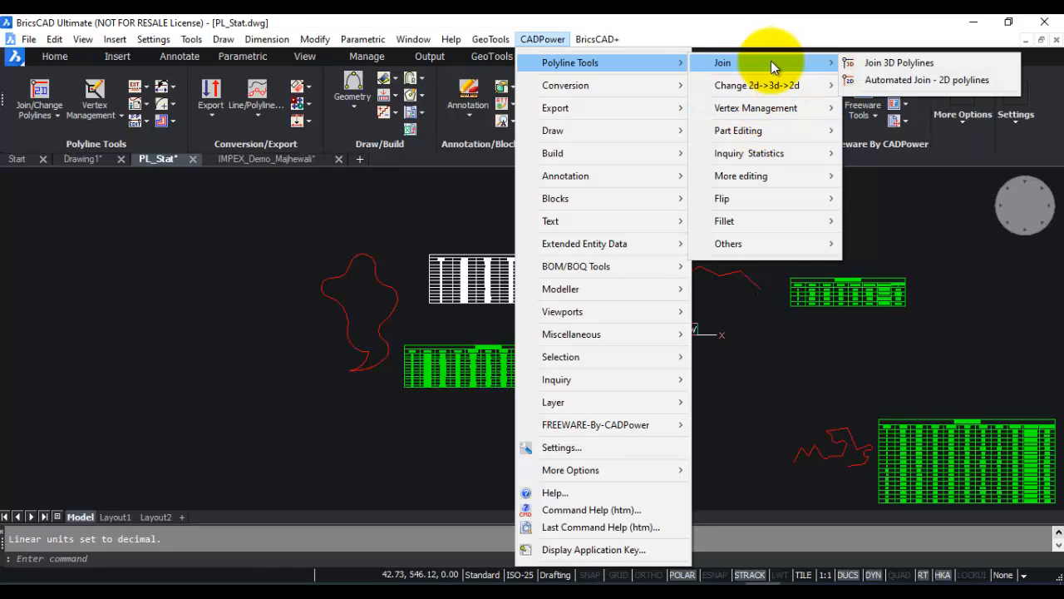
pyautogui.moveTo(771, 89)
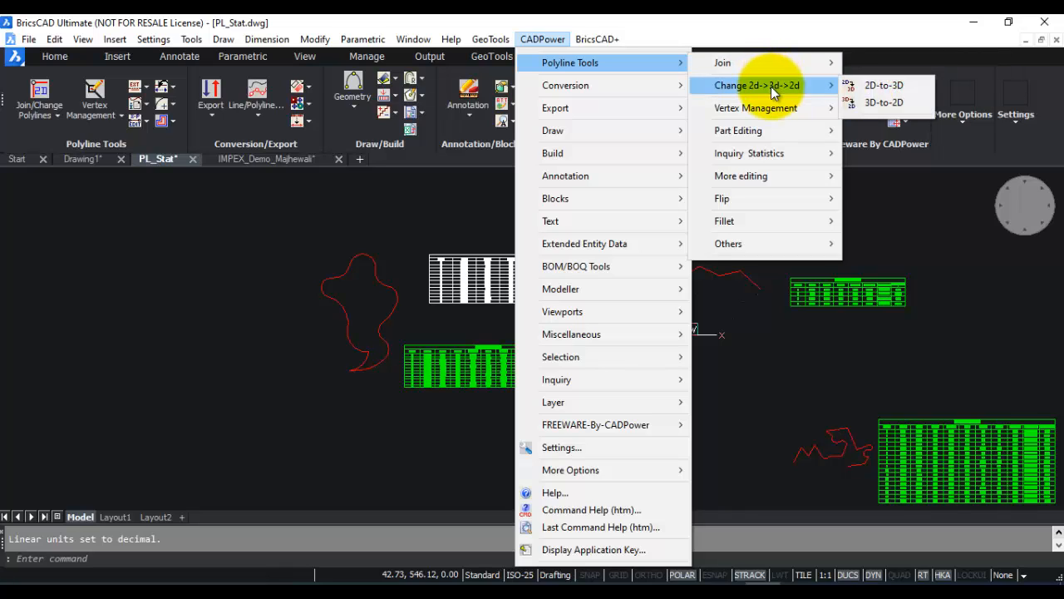
pyautogui.moveTo(769, 109)
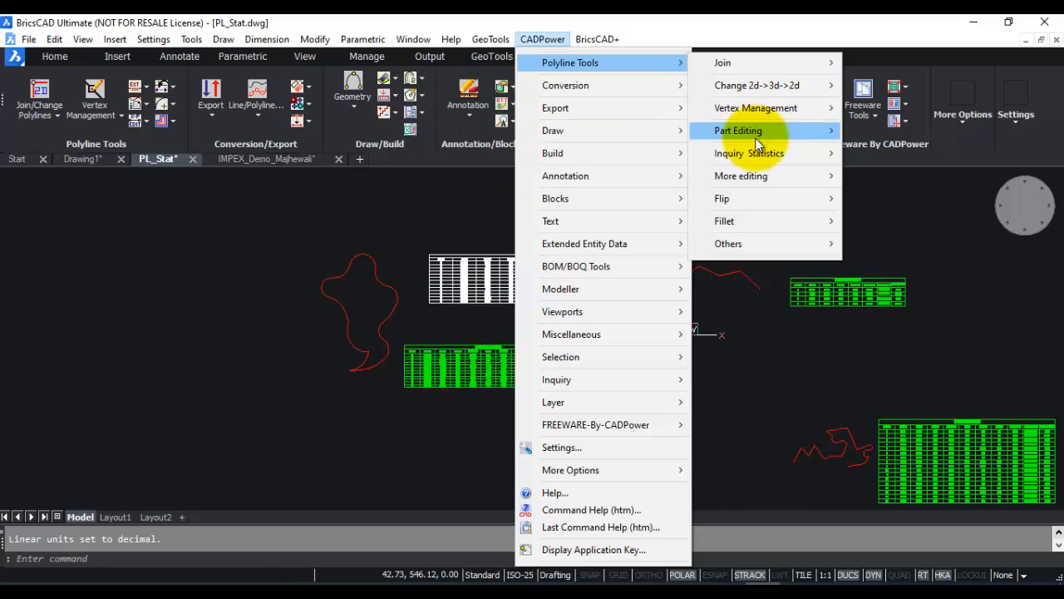
pyautogui.moveTo(761, 143)
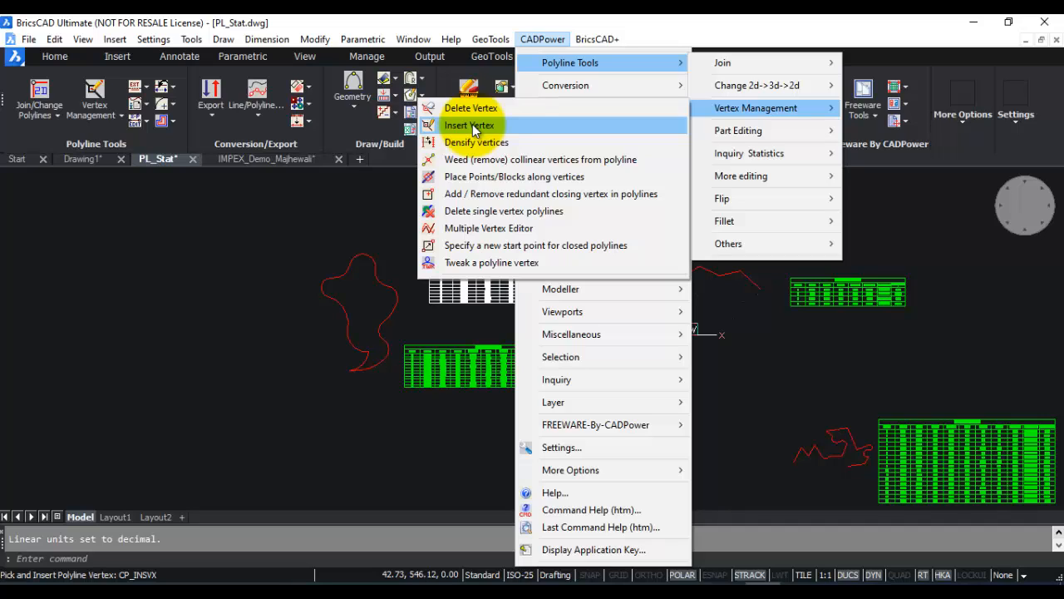
pyautogui.click(458, 229)
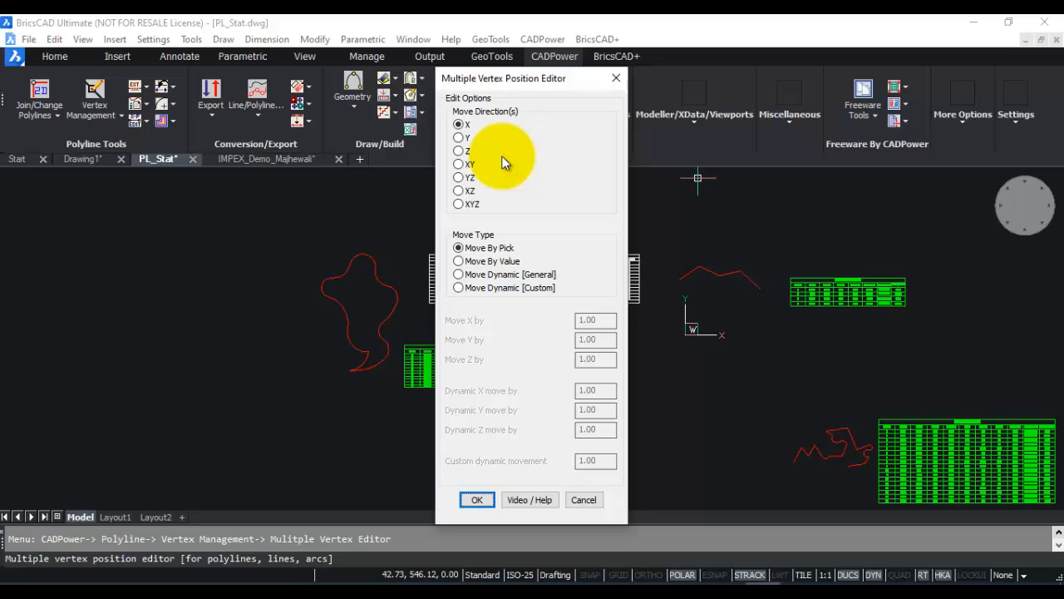
pyautogui.click(584, 500)
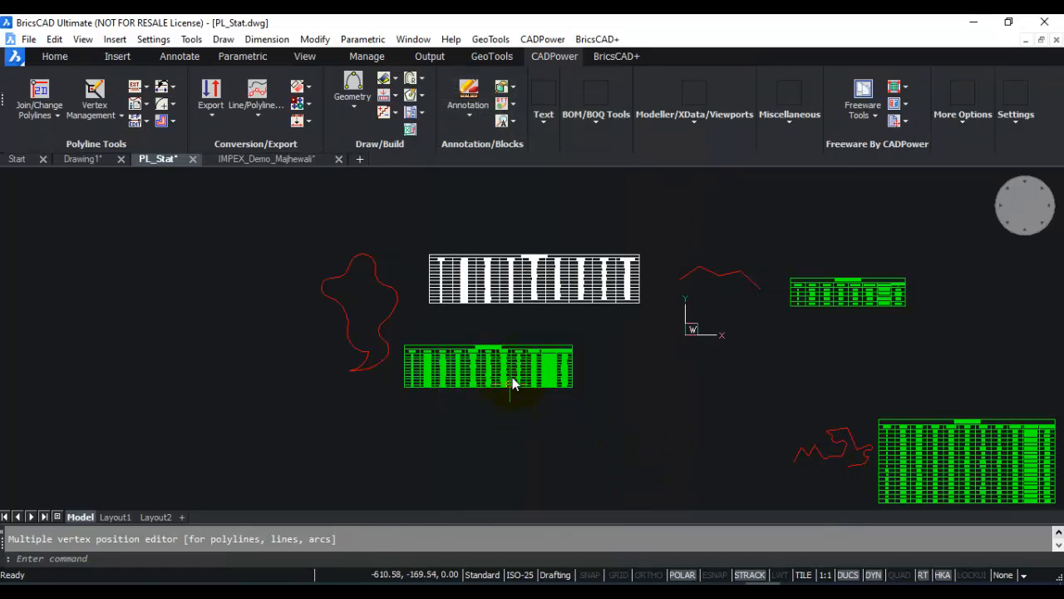
# Draw a closed, irregular six-vertex polyline in the empty space to the right of the small green statistics table
pyautogui.scroll(3, 570, 331)
pyautogui.scroll(-2, 570, 326)
pyautogui.moveTo(571, 326); pyautogui.dragTo(266, 361, button='middle')
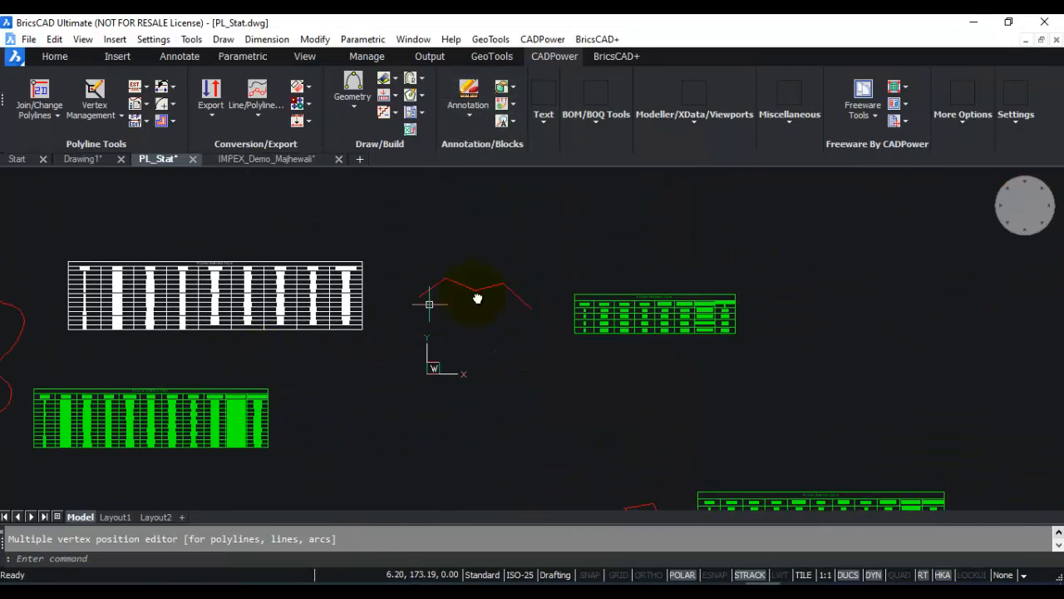
pyautogui.moveTo(611, 366); pyautogui.dragTo(360, 373, button='middle')
pyautogui.scroll(2, 540, 352)
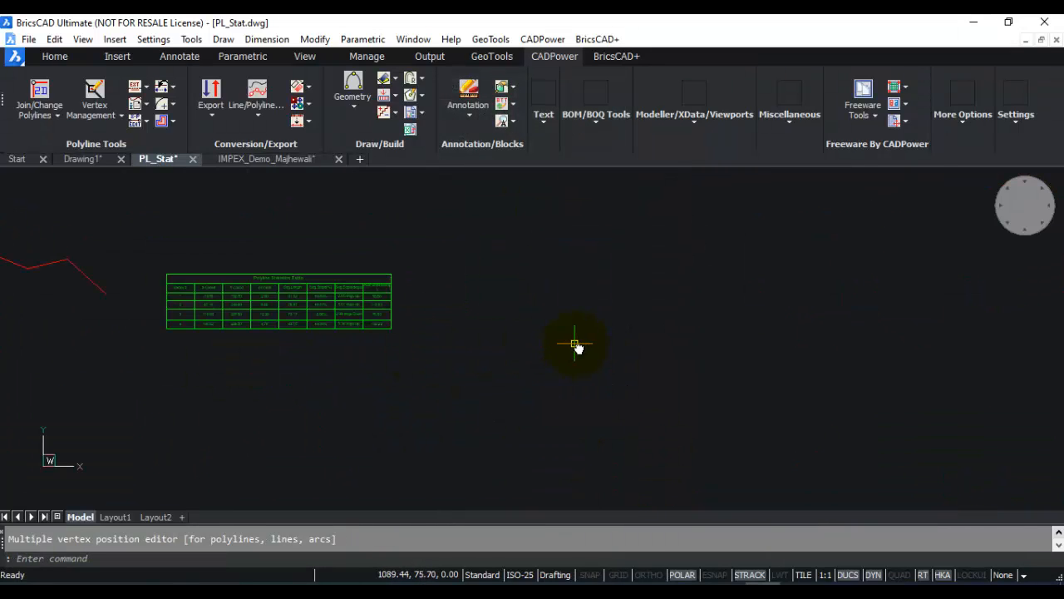
pyautogui.write('pl')
pyautogui.press('Return')
pyautogui.click(540, 266)
pyautogui.click(622, 382)
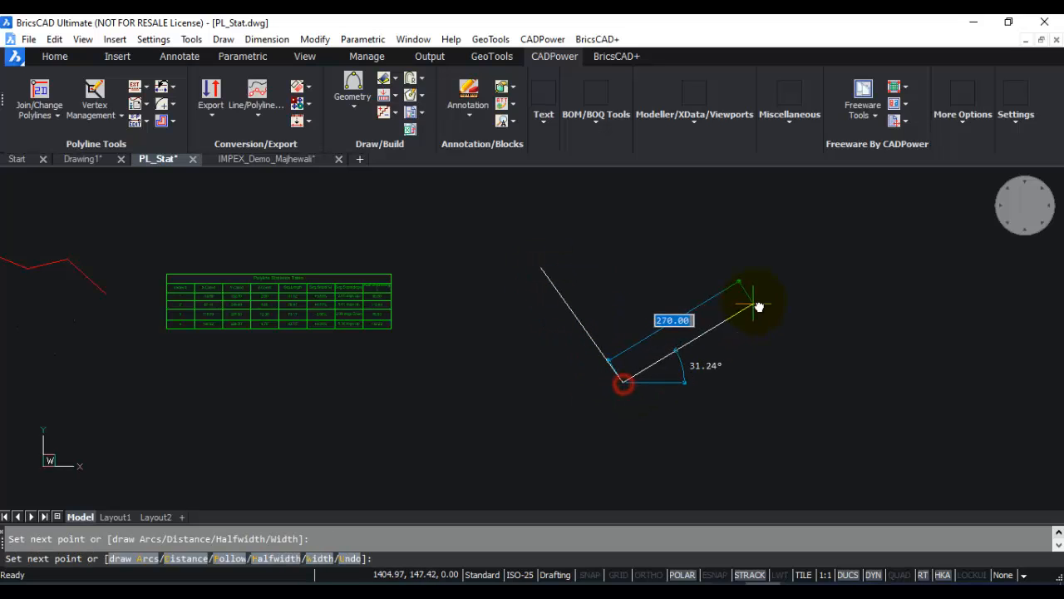
pyautogui.click(762, 357)
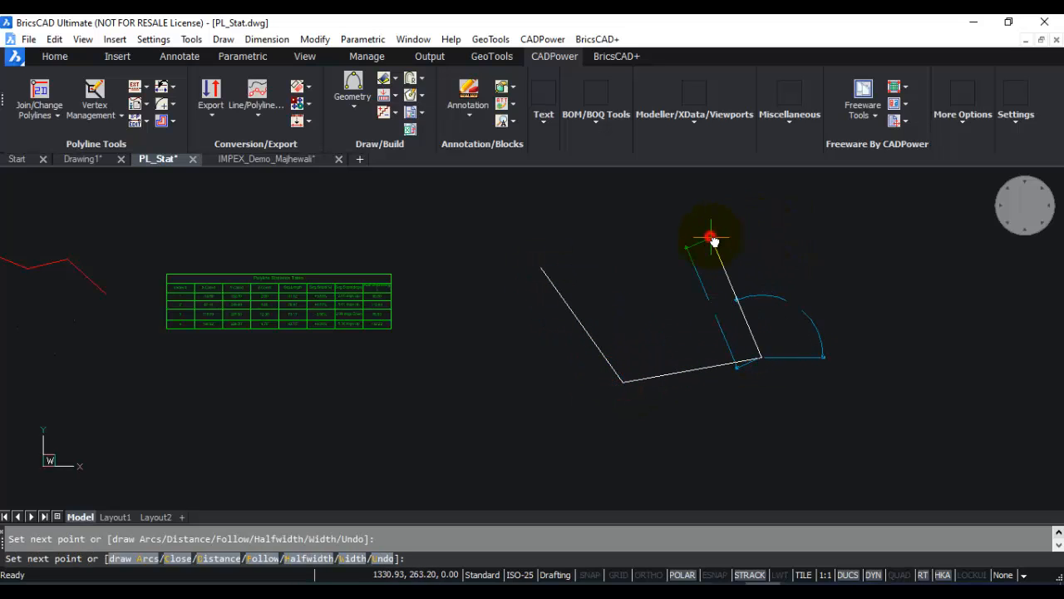
pyautogui.click(711, 238)
pyautogui.click(606, 253)
pyautogui.click(542, 214)
pyautogui.write('c')
pyautogui.press('Return')
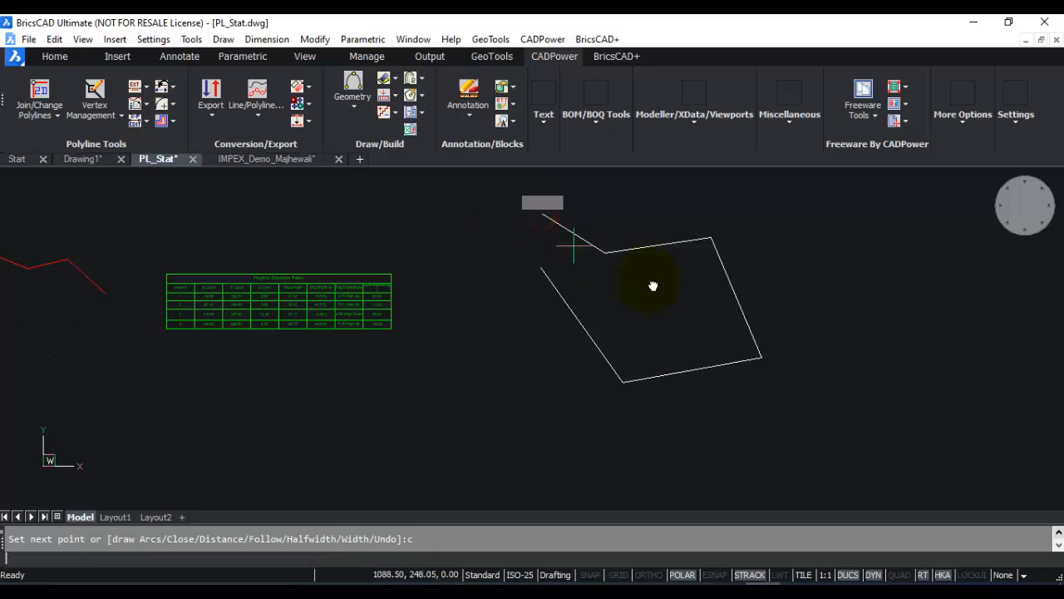
# Select the new closed polyline to examine its vertex grips, and clear the selection
pyautogui.click(639, 247)
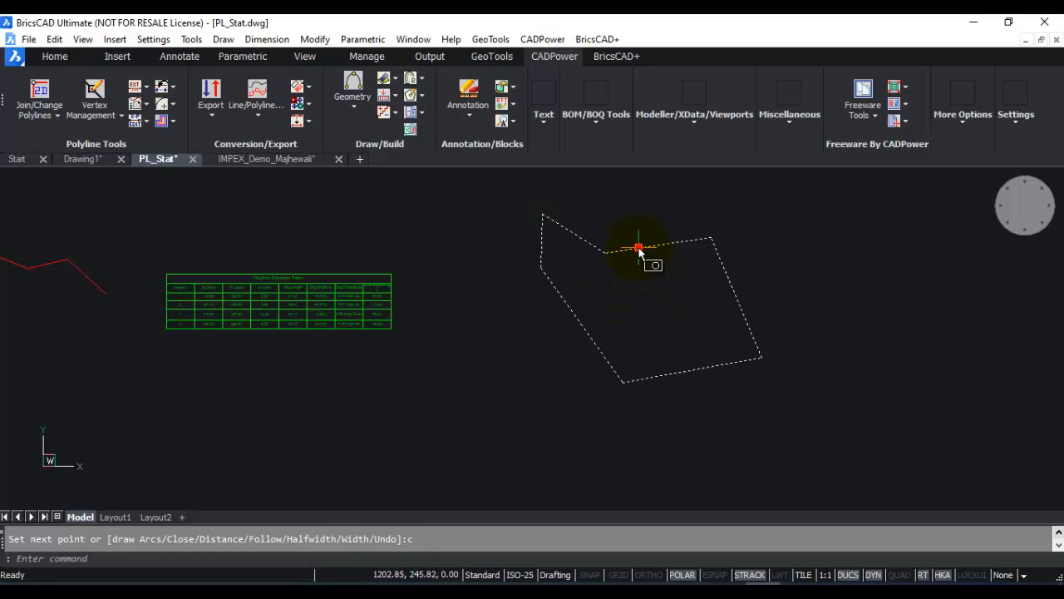
pyautogui.moveTo(604, 254)
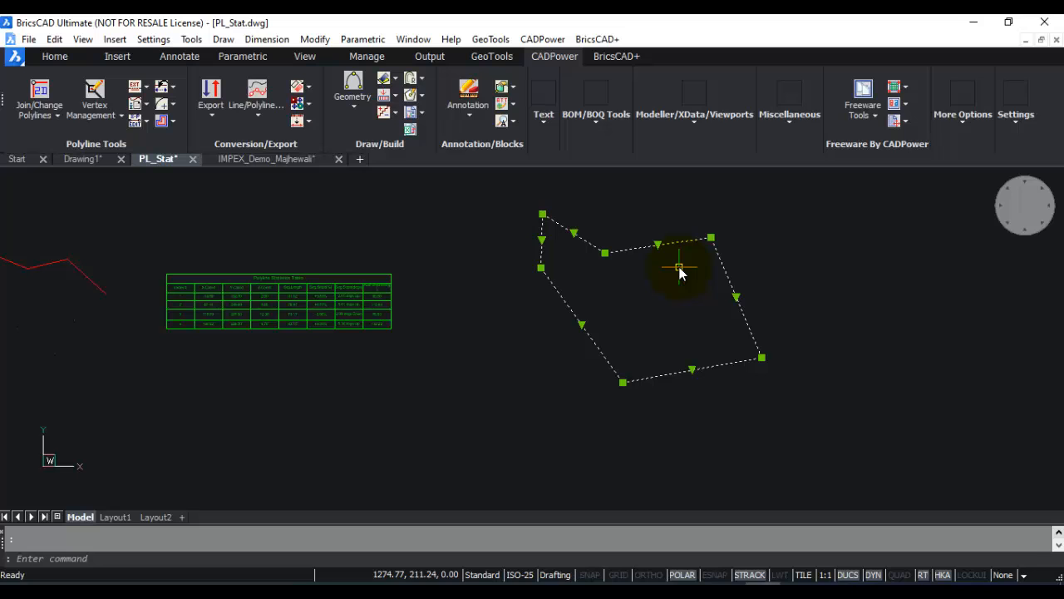
pyautogui.press('Escape')
# Start the Multiple Vertex Editor with X as move direction, Move Dynamic [General] as type and a dynamic X move of 2.00
pyautogui.click(543, 39)
pyautogui.moveTo(593, 68)
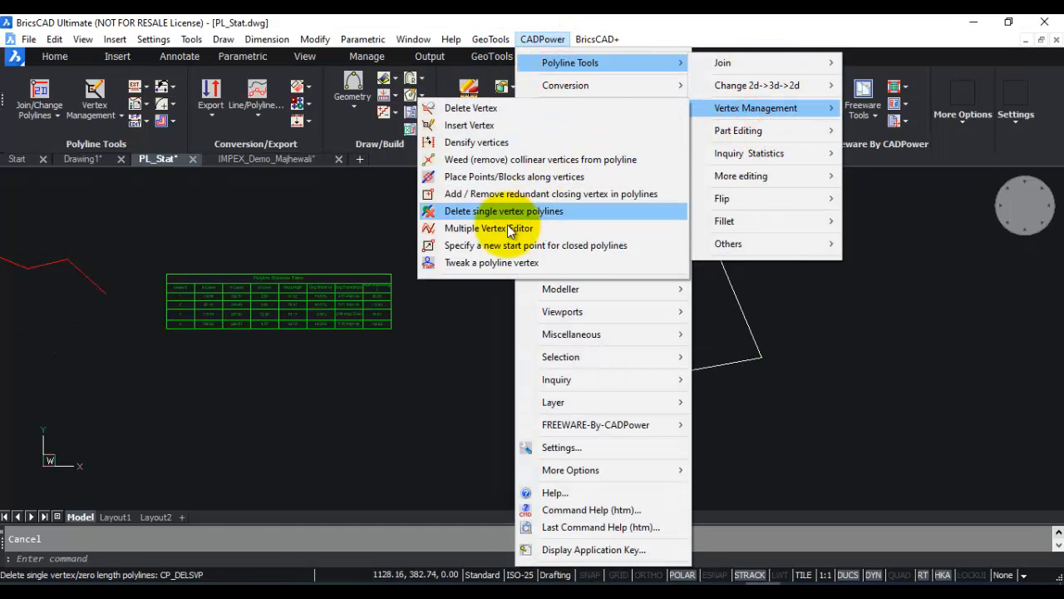
pyautogui.click(504, 227)
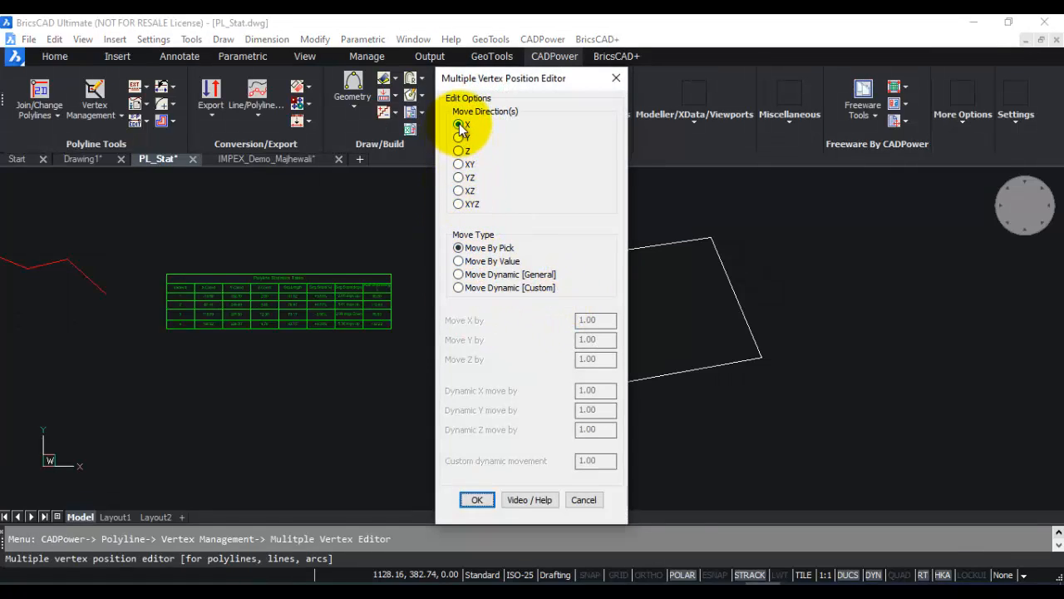
pyautogui.click(459, 275)
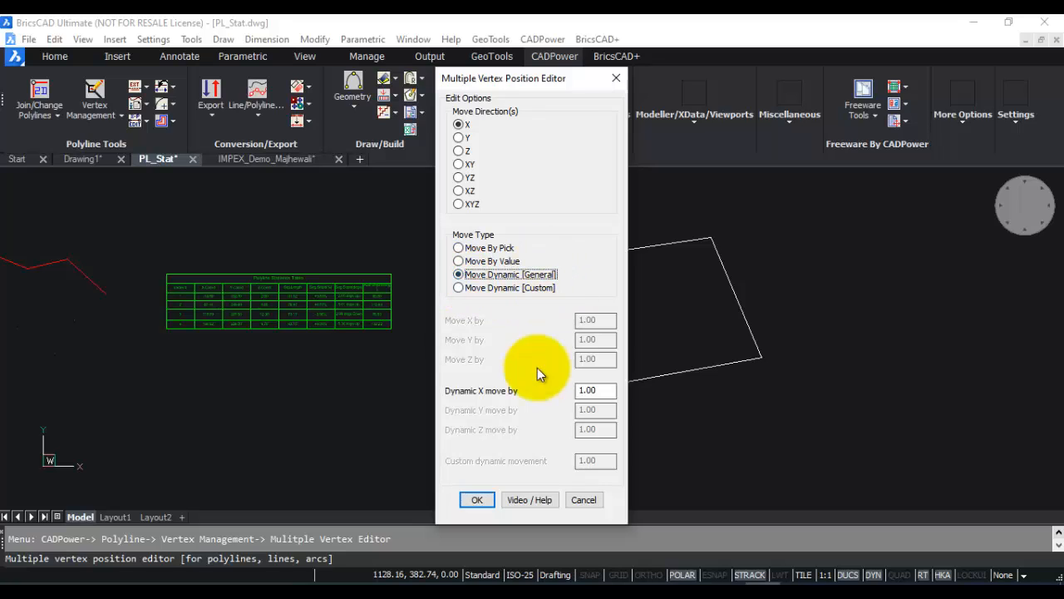
pyautogui.click(592, 391)
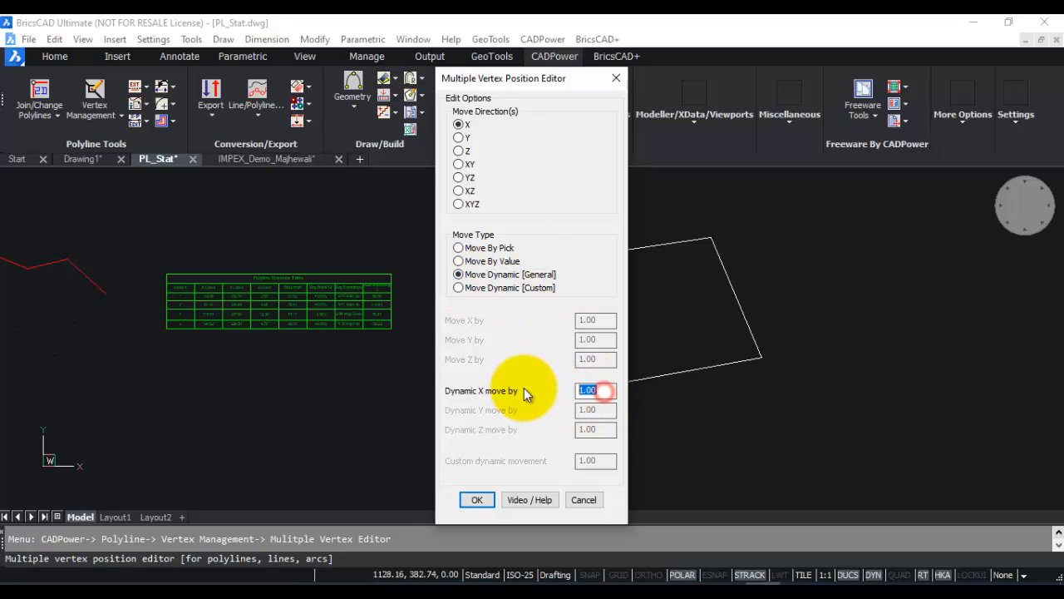
pyautogui.write('2.00')
pyautogui.click(476, 499)
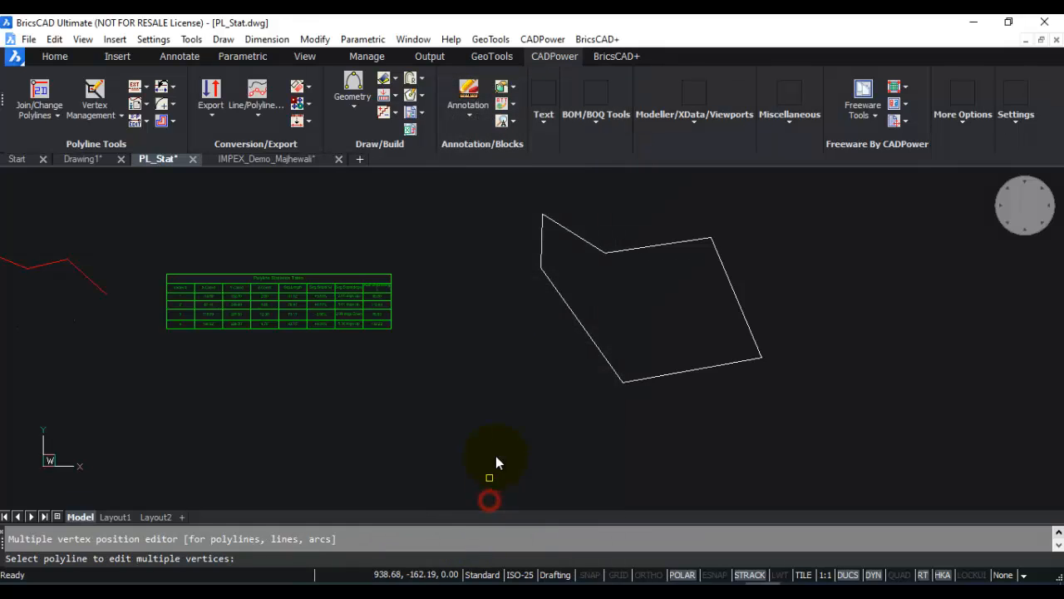
# Choose the closed white polyline and pick its three upper vertices as the points to move
pyautogui.click(576, 239)
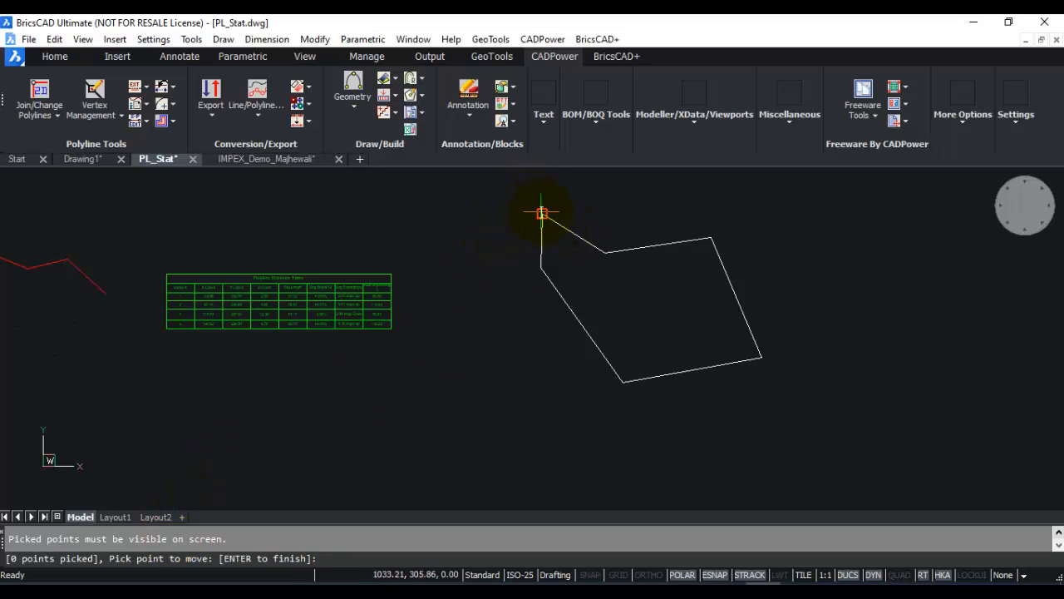
pyautogui.click(541, 214)
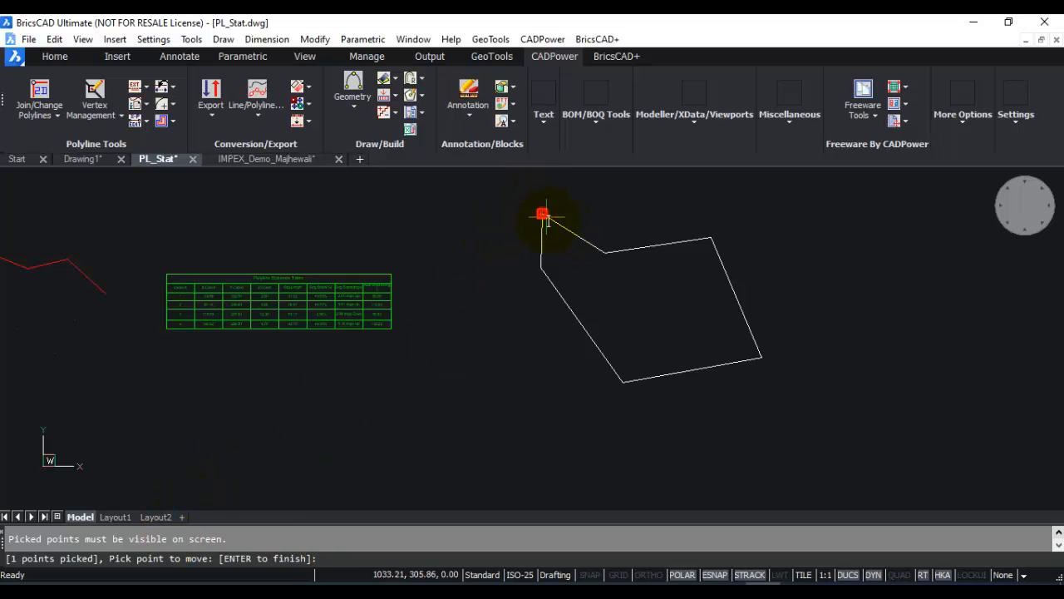
pyautogui.click(607, 251)
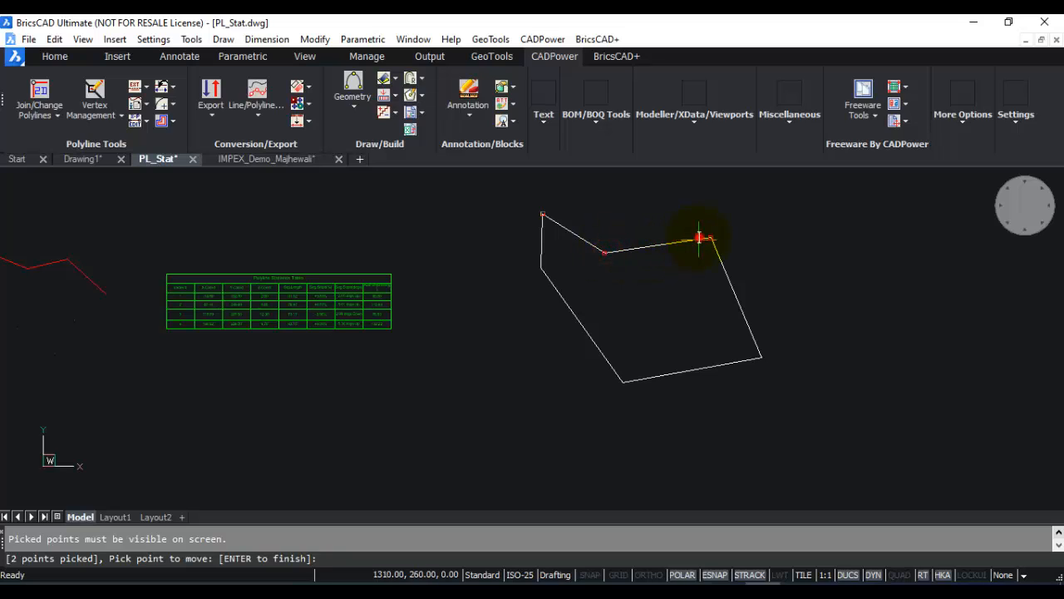
pyautogui.click(700, 236)
pyautogui.click(751, 222)
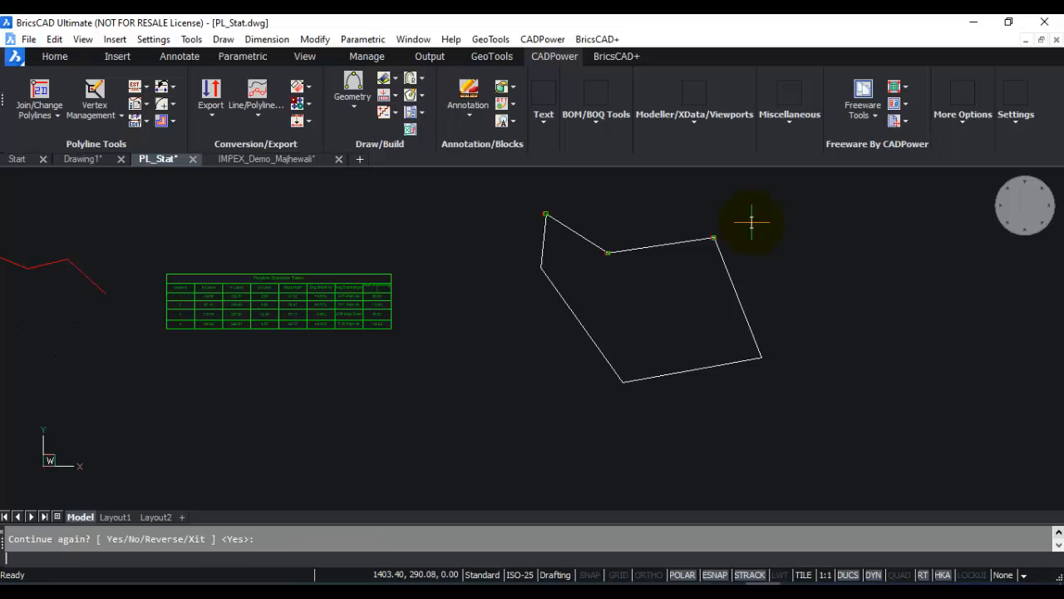
# Repeatedly shift the three picked vertices in the positive X direction in 2.00 increments
pyautogui.press('Return')
pyautogui.press('Return')
pyautogui.press('Return')
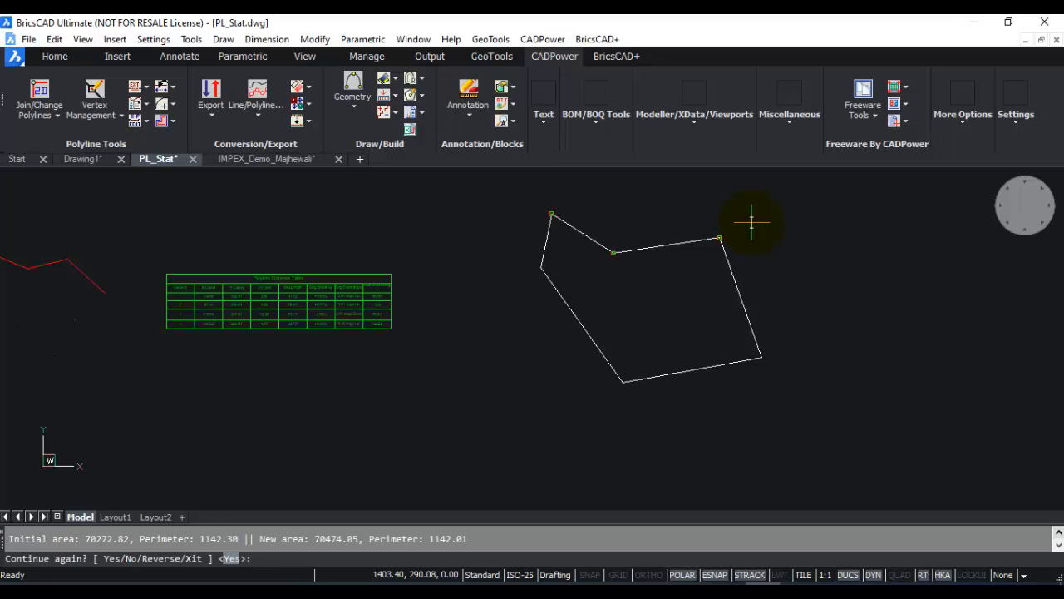
pyautogui.press('Return')
pyautogui.press('Return')
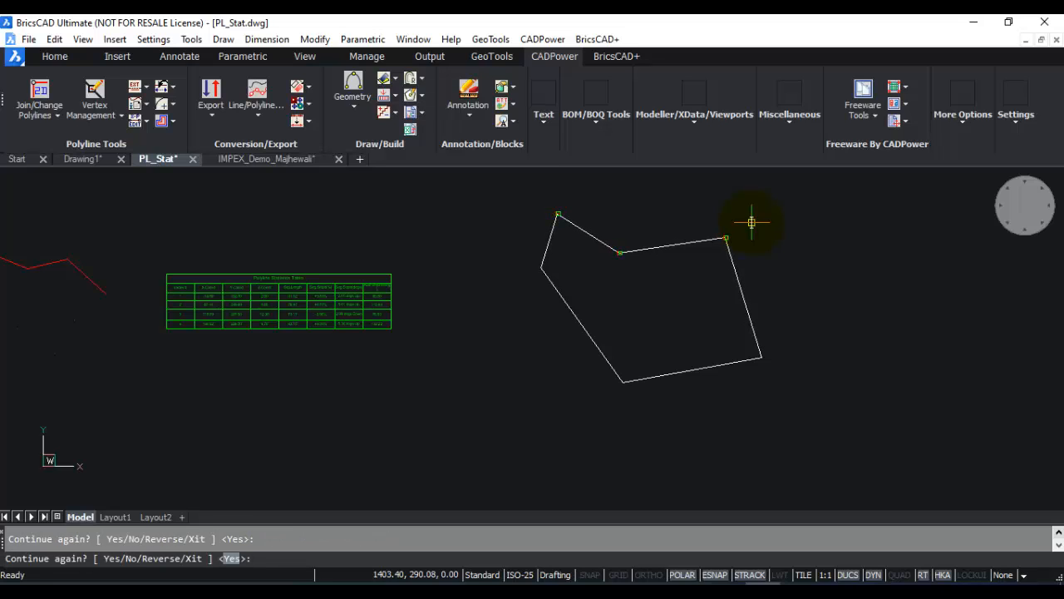
pyautogui.press('Return')
pyautogui.press('Return')
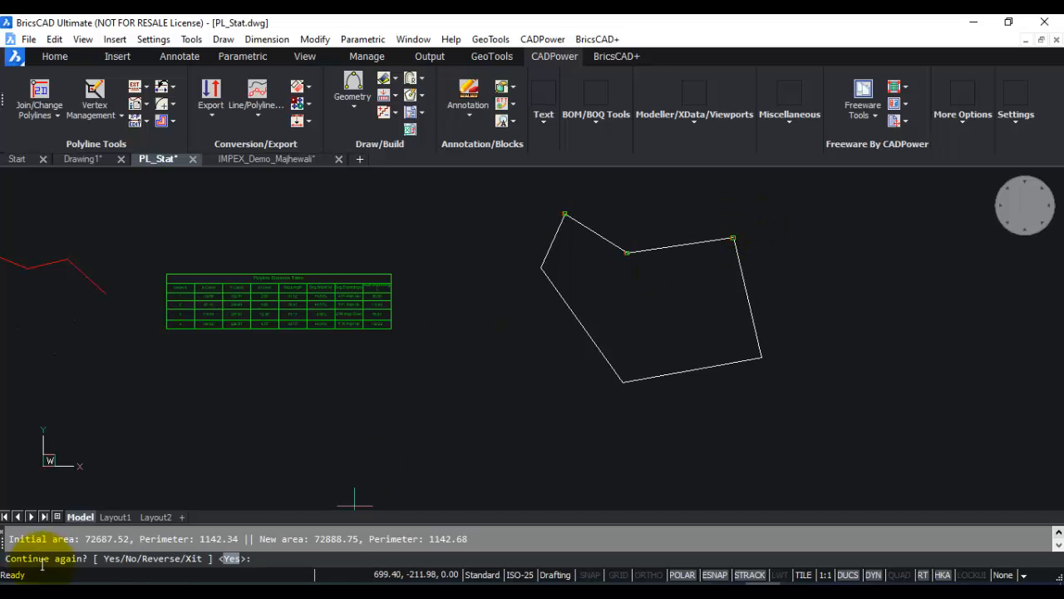
# Examine the area and perimeter reported for each vertex move in the prompt history, and close the history
pyautogui.press('F2')
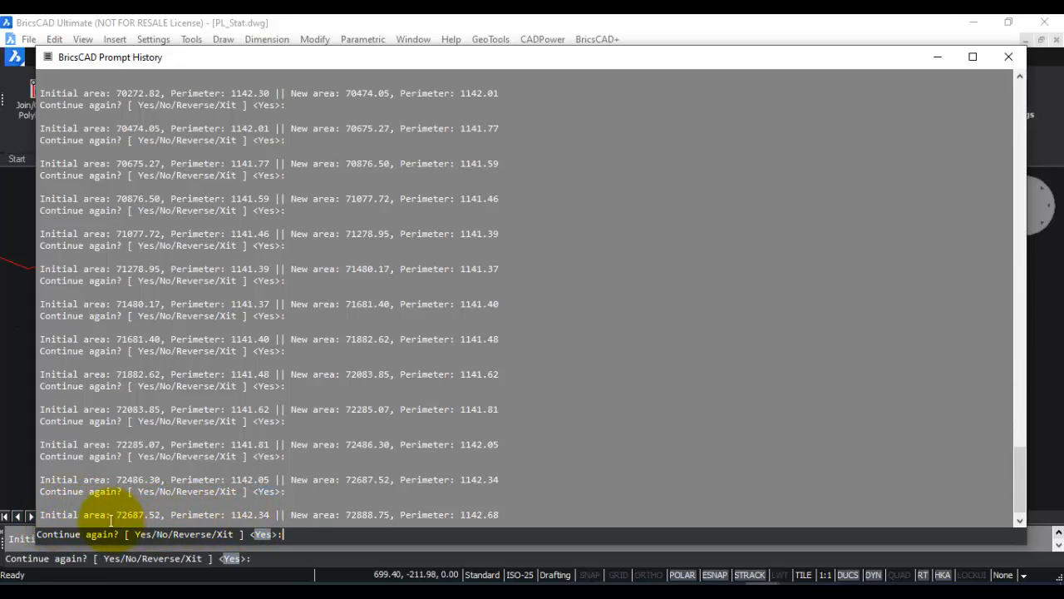
pyautogui.moveTo(62, 516); pyautogui.dragTo(161, 515)
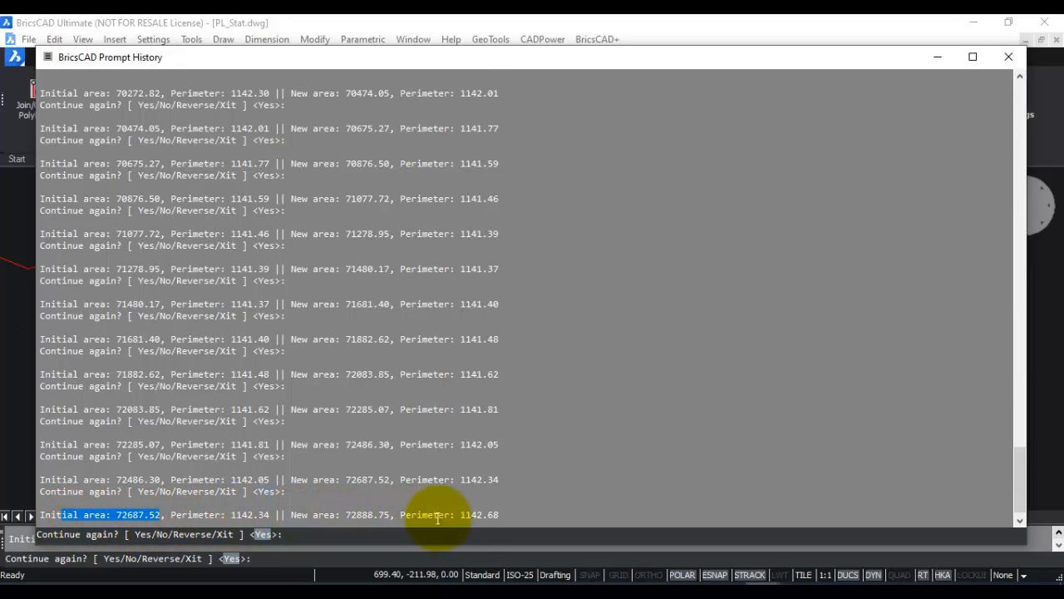
pyautogui.press('F2')
# Continue shifting the three upper vertices farther along positive X with more 2.00 increments
pyautogui.press('Return')
pyautogui.press('Return')
pyautogui.press('Return')
pyautogui.press('Return')
pyautogui.press('Return')
pyautogui.press('Return')
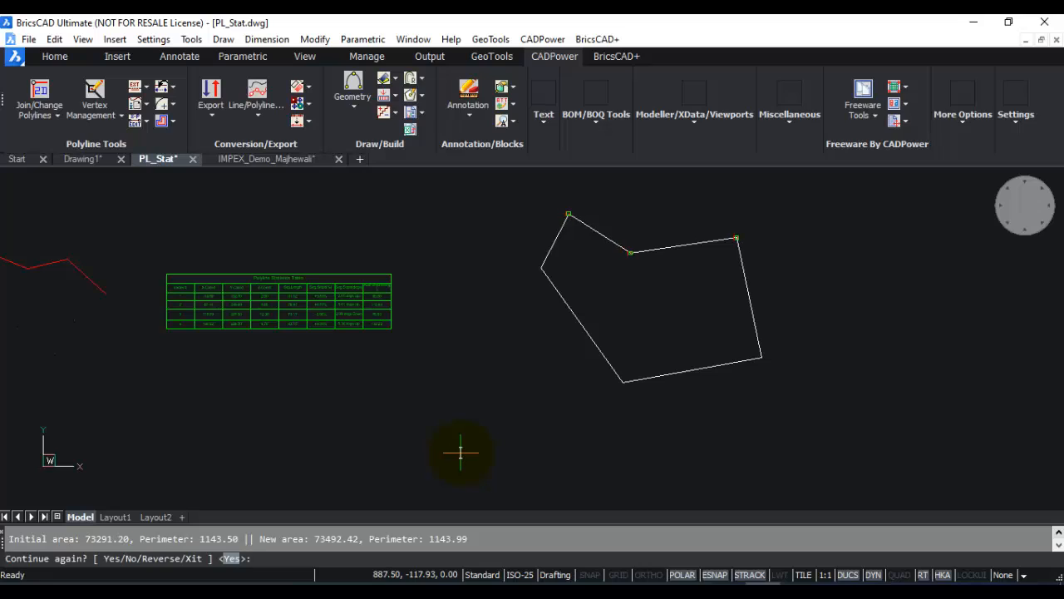
pyautogui.press('Return')
pyautogui.press('Return')
pyautogui.press('Return')
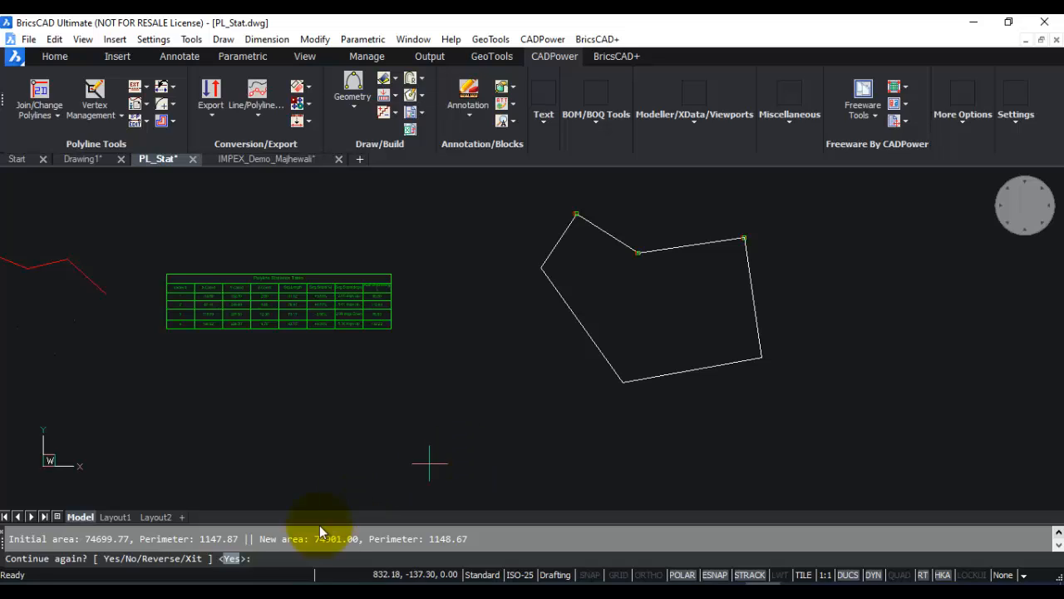
# Move the three vertices back and forth along X using Reverse, finish farther along positive X, and exit the vertex editor
pyautogui.click(143, 559)
pyautogui.press('Return')
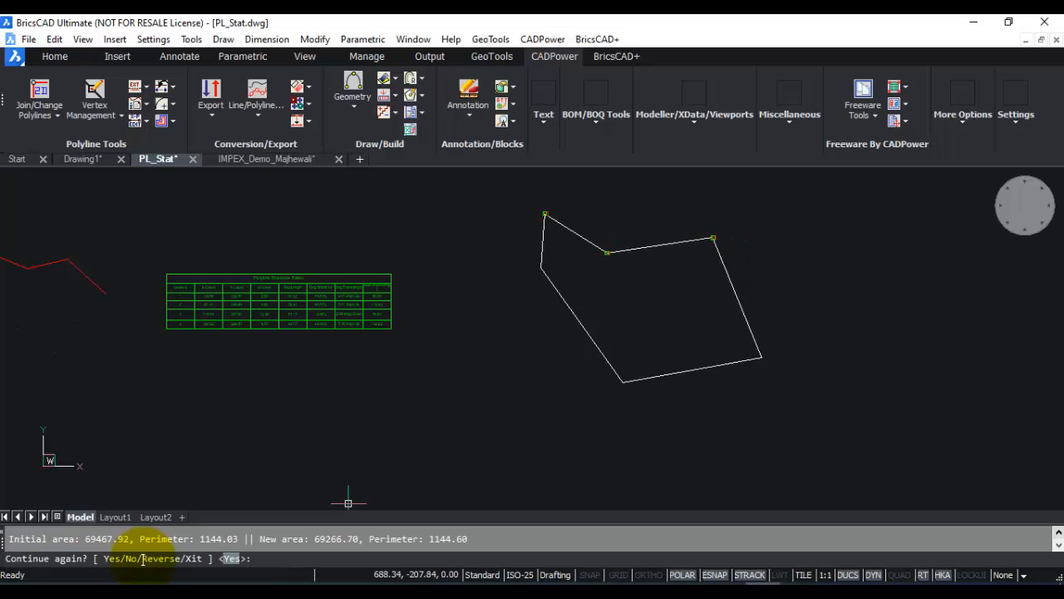
pyautogui.press('Return')
pyautogui.press('Return')
pyautogui.press('Return')
pyautogui.press('Return')
pyautogui.press('Return')
pyautogui.press('Return')
pyautogui.press('Return')
pyautogui.press('Return')
pyautogui.press('Return')
pyautogui.press('Return')
pyautogui.press('Return')
pyautogui.press('Return')
pyautogui.press('Return')
pyautogui.press('Return')
pyautogui.press('Return')
pyautogui.press('Return')
pyautogui.press('Return')
pyautogui.press('Return')
pyautogui.press('Return')
pyautogui.press('Return')
pyautogui.press('Return')
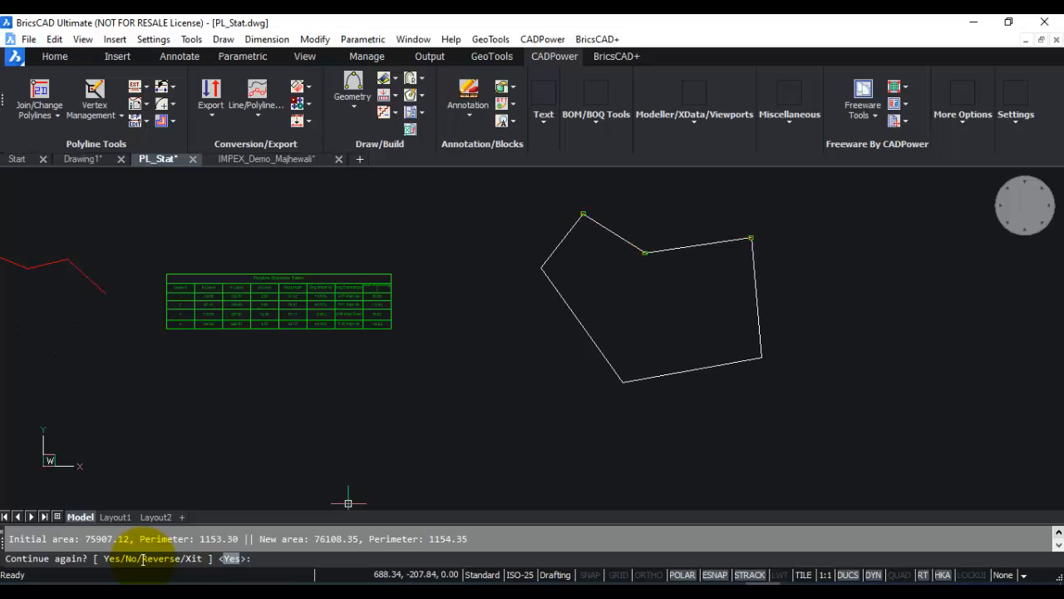
pyautogui.write('x')
pyautogui.press('Return')
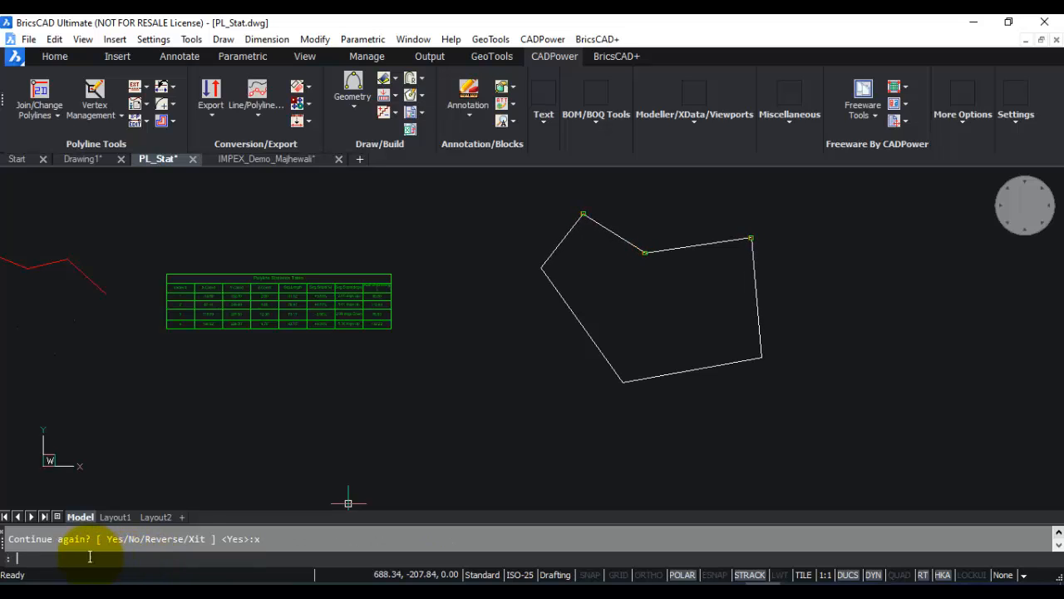
# Restart the Multiple Vertex Editor with Move Dynamic [Custom] and a custom dynamic movement of 2
pyautogui.click(542, 39)
pyautogui.moveTo(599, 62)
pyautogui.moveTo(773, 133)
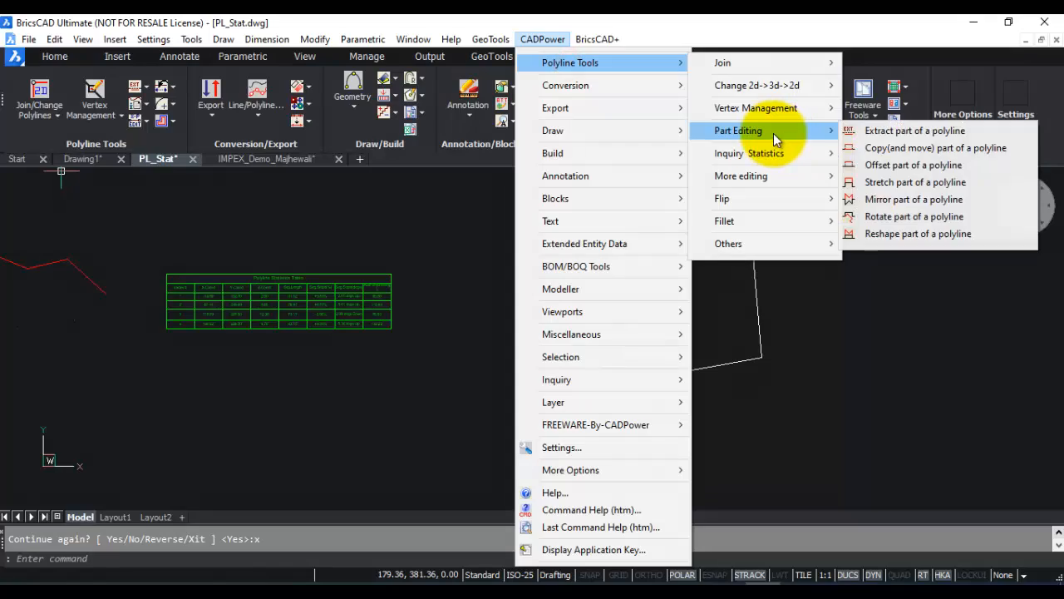
pyautogui.moveTo(756, 108)
pyautogui.click(491, 229)
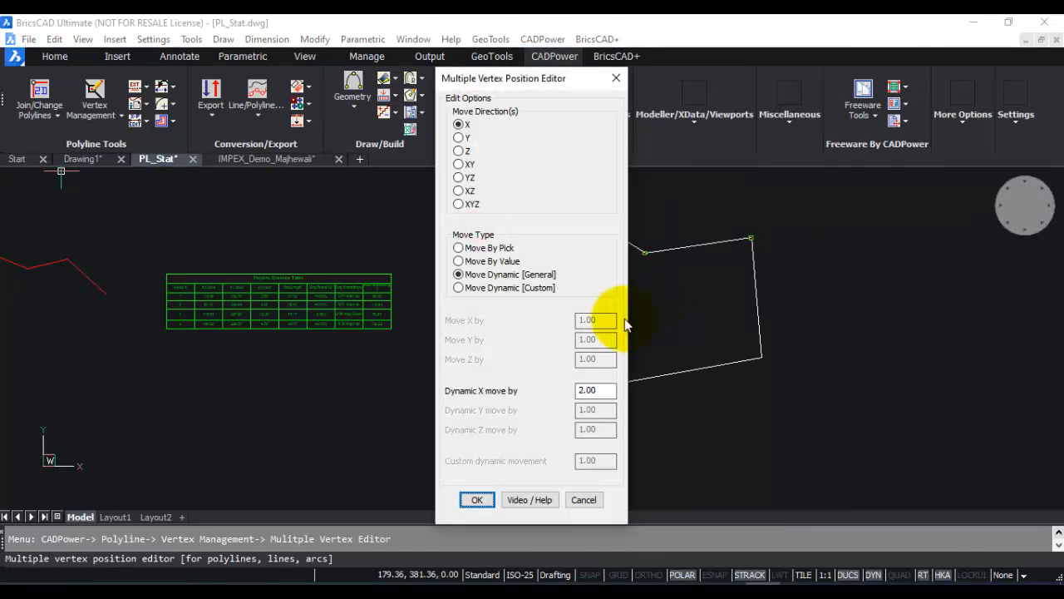
pyautogui.click(458, 288)
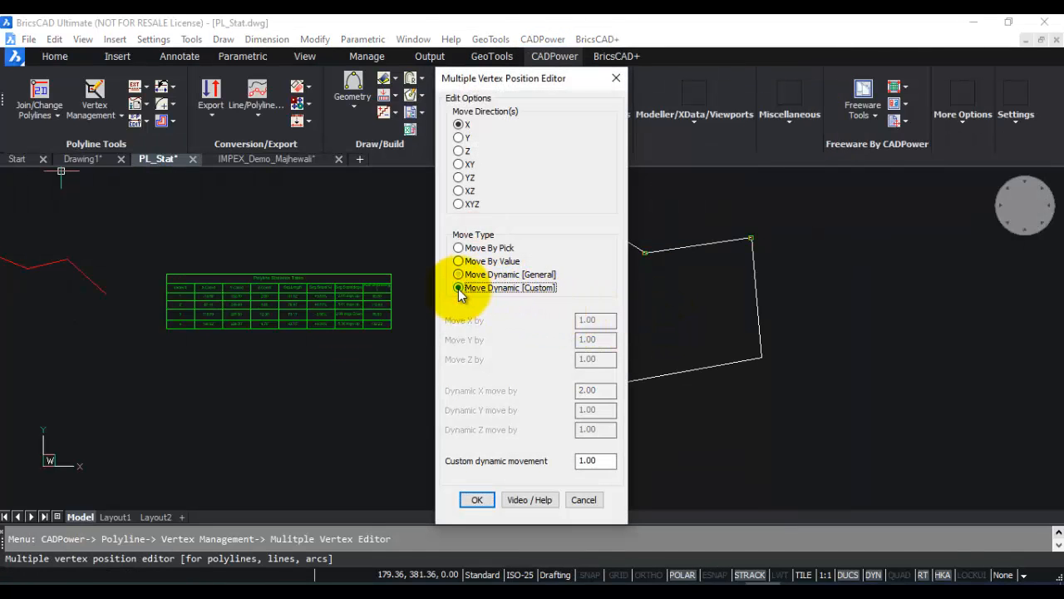
pyautogui.doubleClick(605, 461)
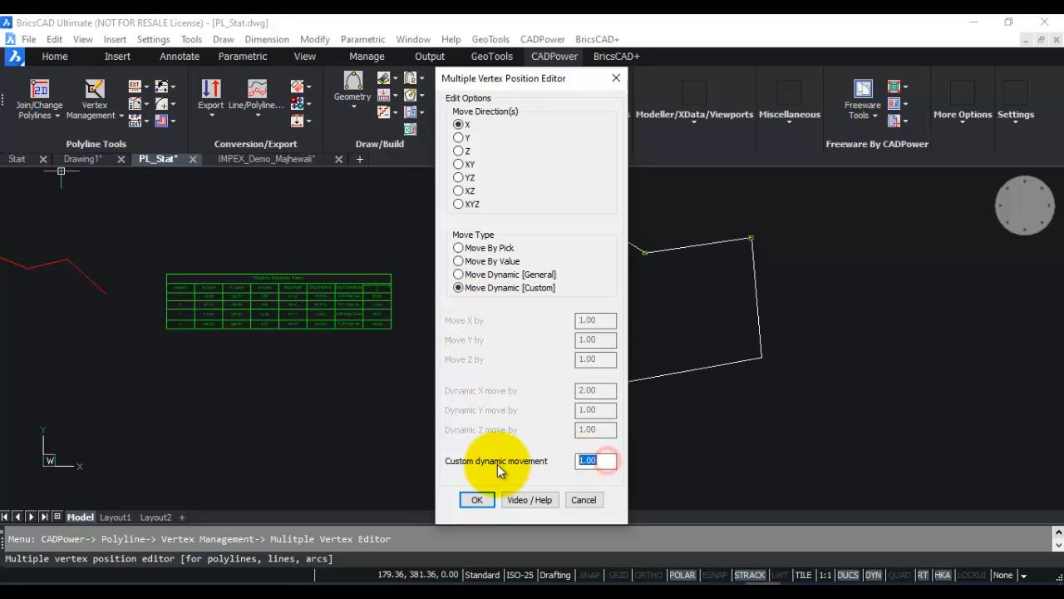
pyautogui.write('2')
pyautogui.click(478, 501)
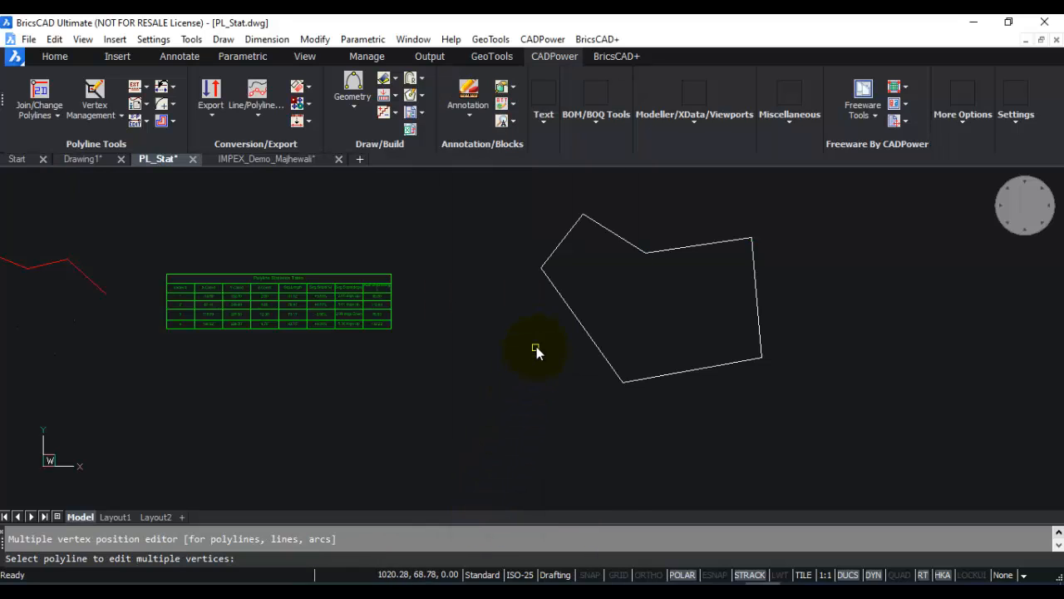
# Pick the closed polyline's topmost vertex and its adjacent notch vertex, and apply the TowardsEachOther movement method
pyautogui.click(598, 224)
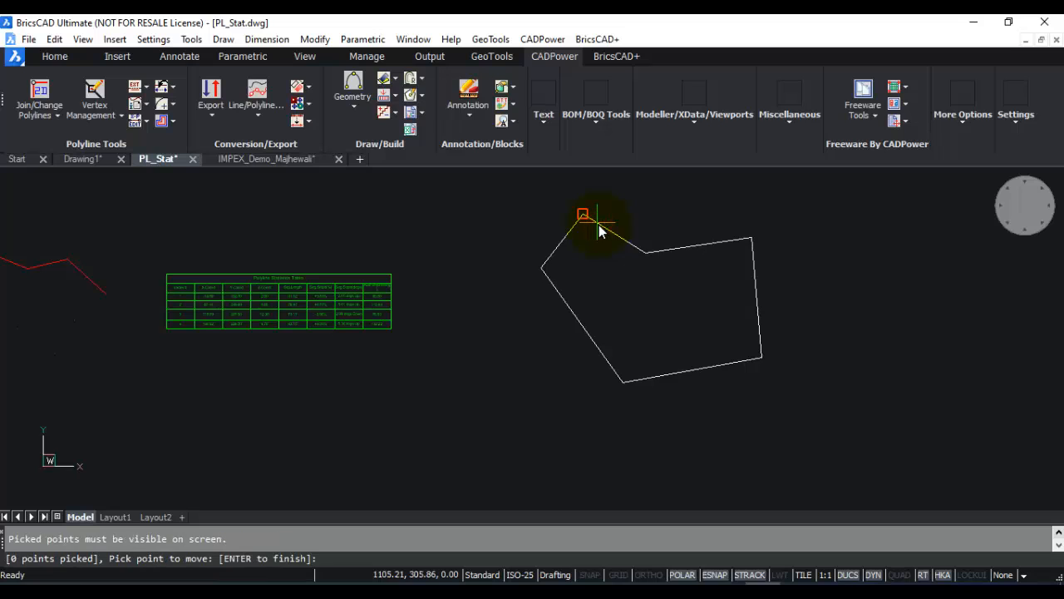
pyautogui.click(599, 224)
pyautogui.click(641, 248)
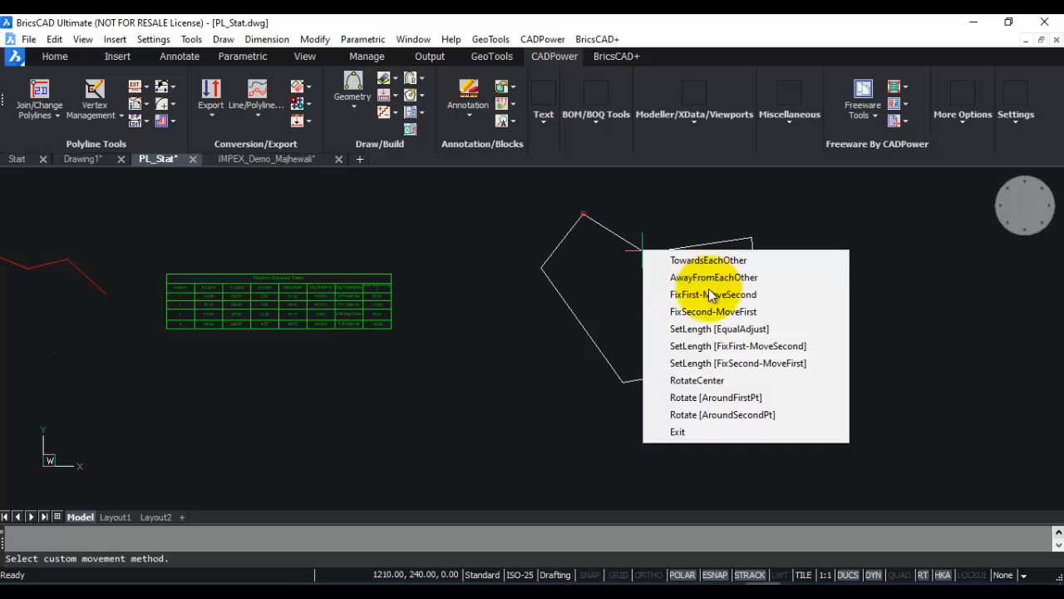
pyautogui.click(708, 261)
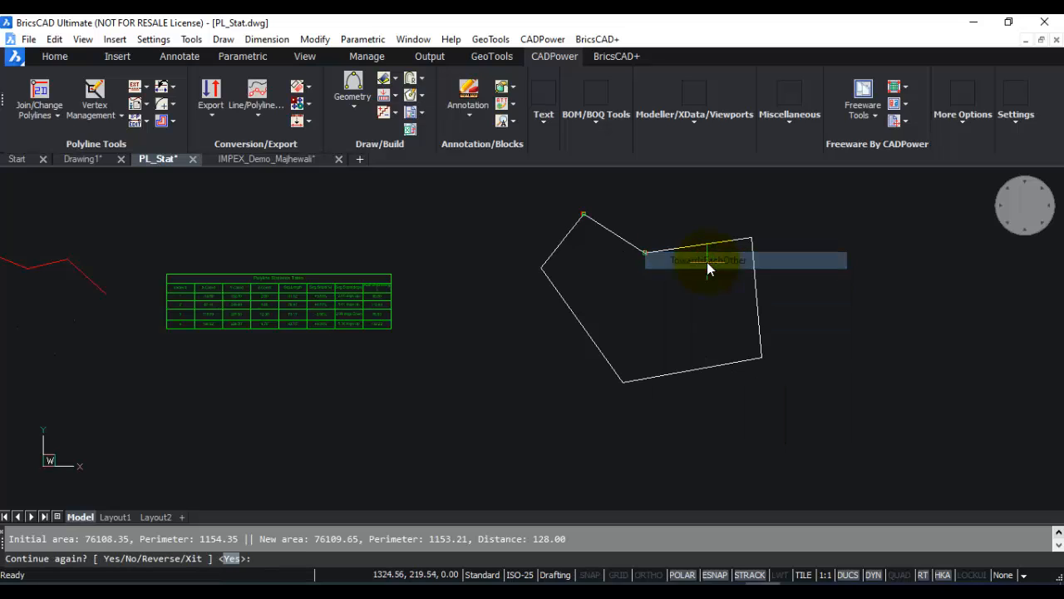
# Step the two picked vertices towards each other, reverse them back apart, and exit the vertex editor
pyautogui.press('Return')
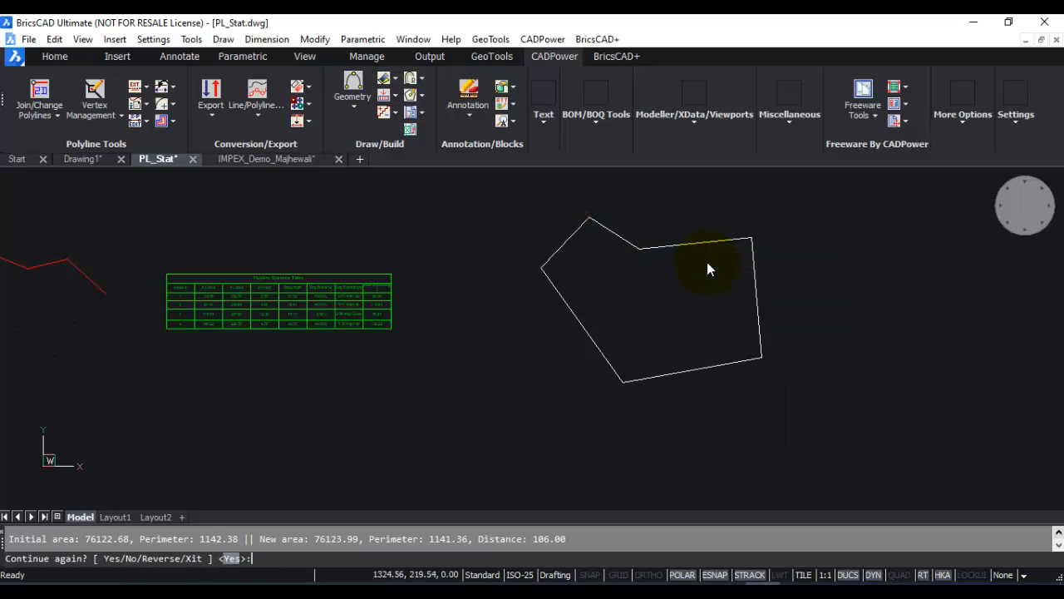
pyautogui.press('Return')
pyautogui.press('Return')
pyautogui.press('Return')
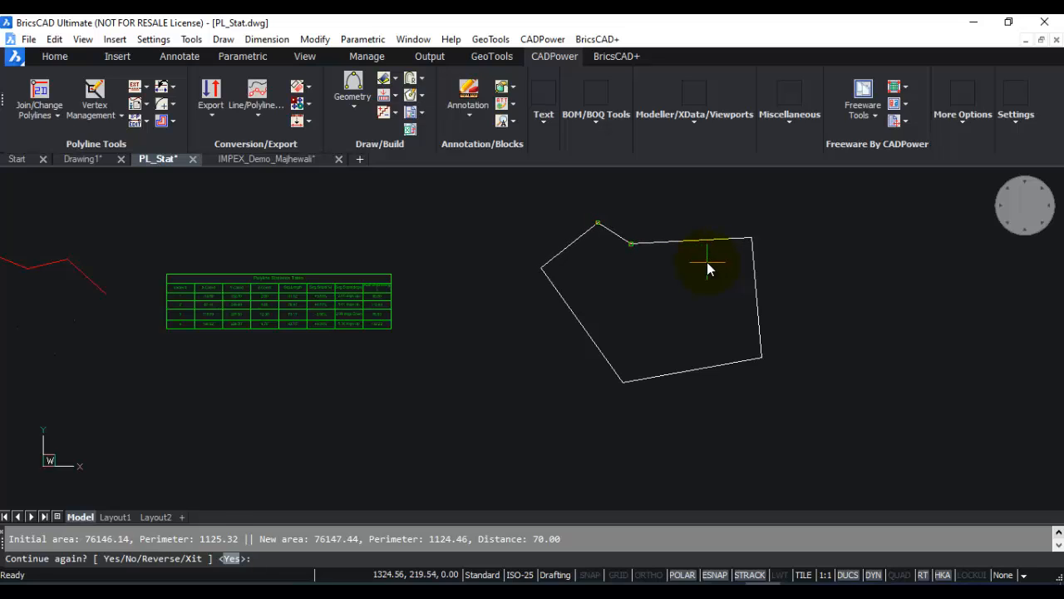
pyautogui.press('Return')
pyautogui.press('Return')
pyautogui.press('Return')
pyautogui.press('Return')
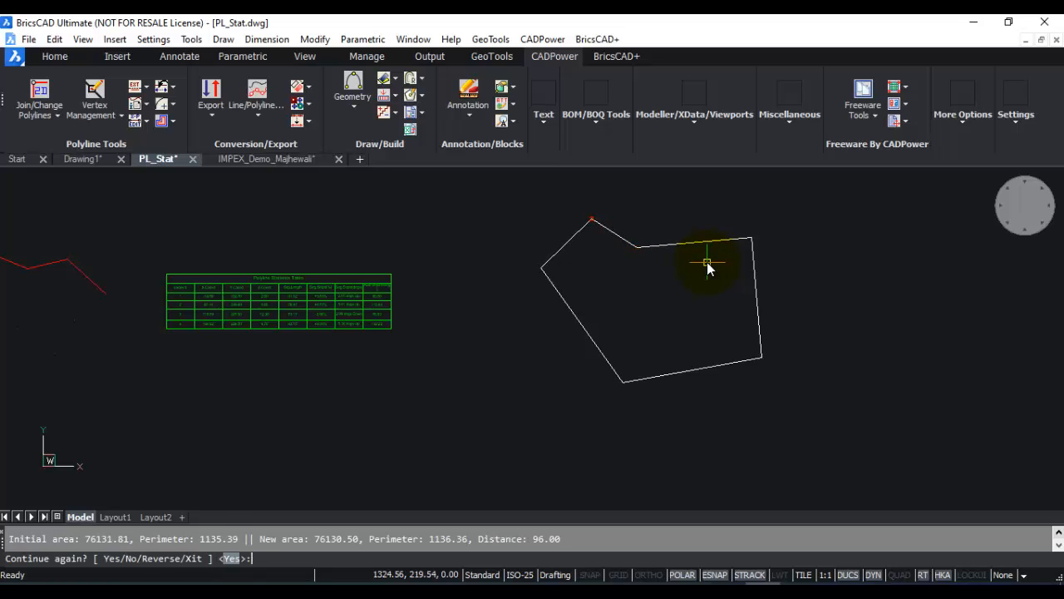
pyautogui.write('x')
pyautogui.press('Return')
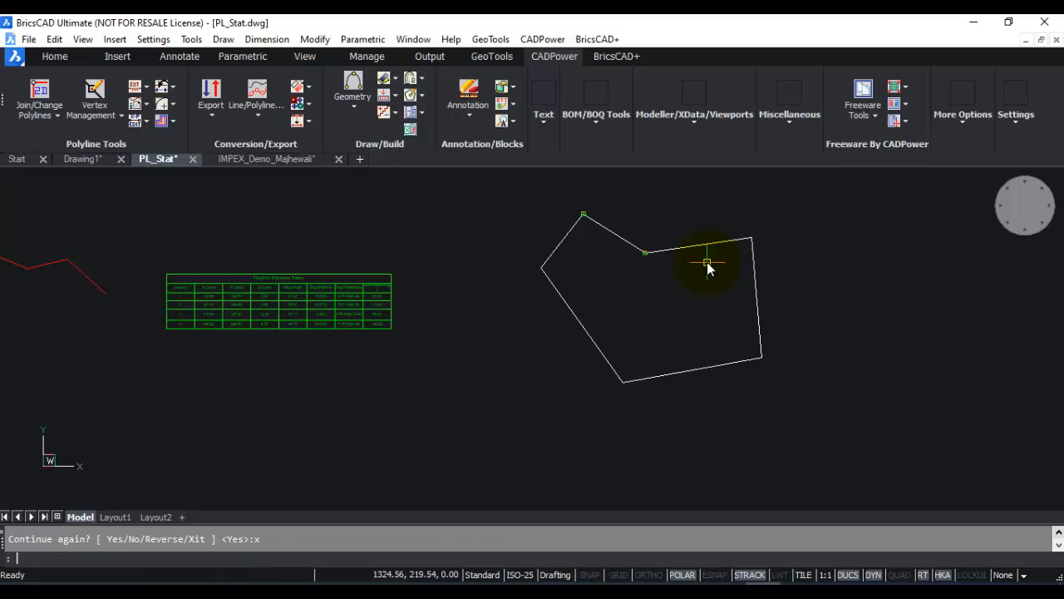
# Review CADPower's vertex management tools without running any, and look closer at the edited closed polyline
pyautogui.click(542, 39)
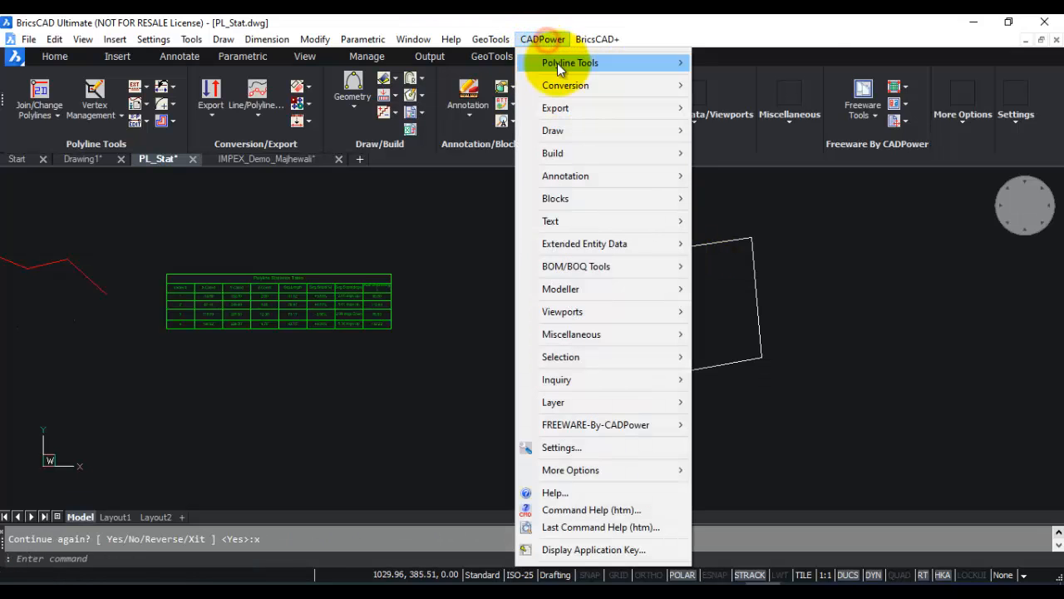
pyautogui.moveTo(557, 63)
pyautogui.moveTo(757, 133)
pyautogui.moveTo(761, 112)
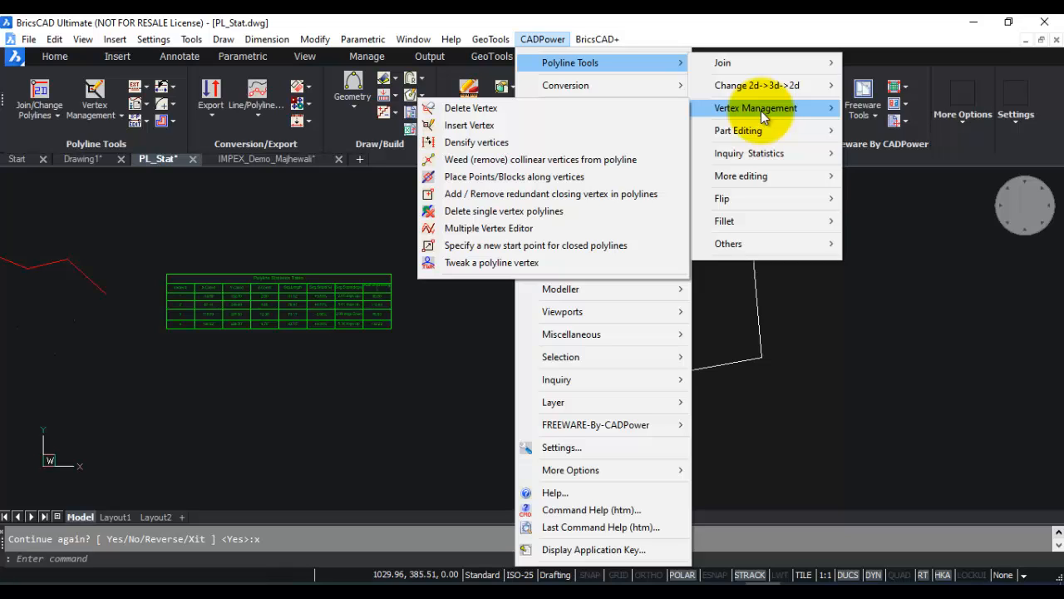
pyautogui.press('Escape')
pyautogui.press('Escape')
pyautogui.press('Escape')
pyautogui.press('Escape')
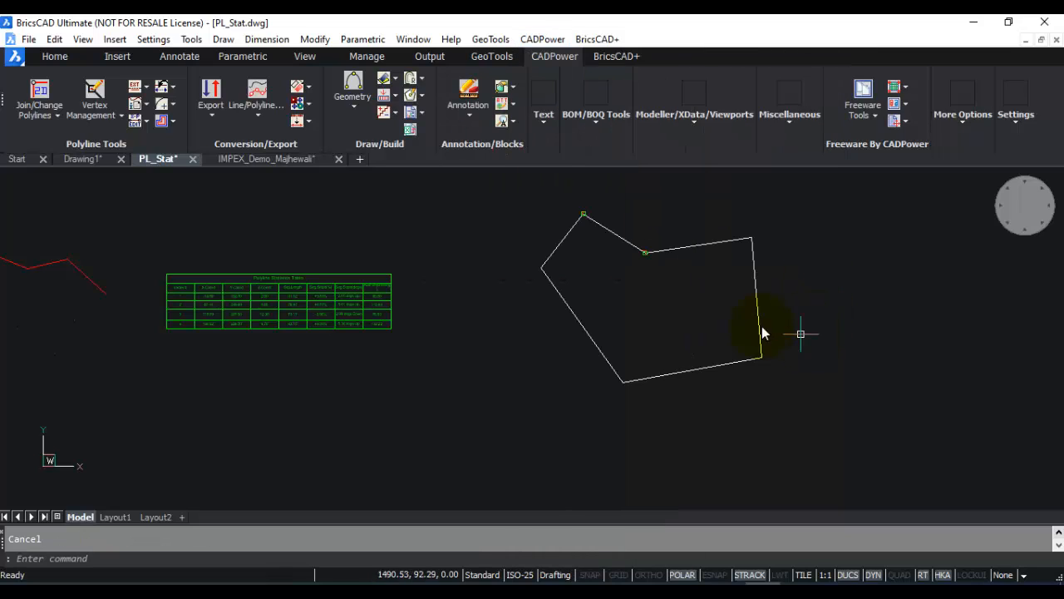
pyautogui.scroll(3, 663, 266)
pyautogui.scroll(-2, 608, 303)
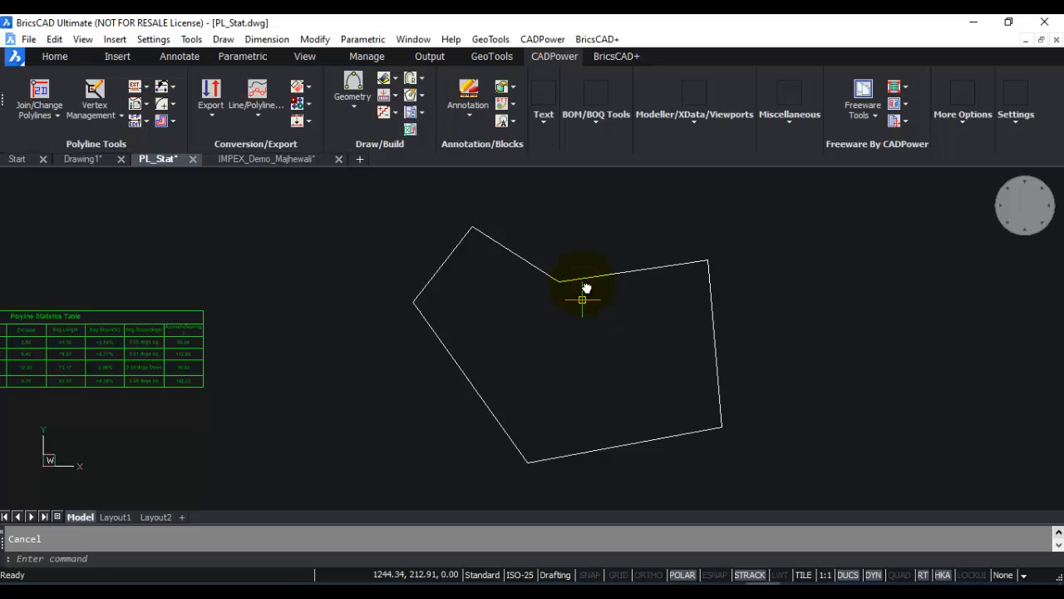
# Browse CADPower's polyline, export and draw tools, and inspect the Construction Grid options without drawing a grid
pyautogui.click(542, 39)
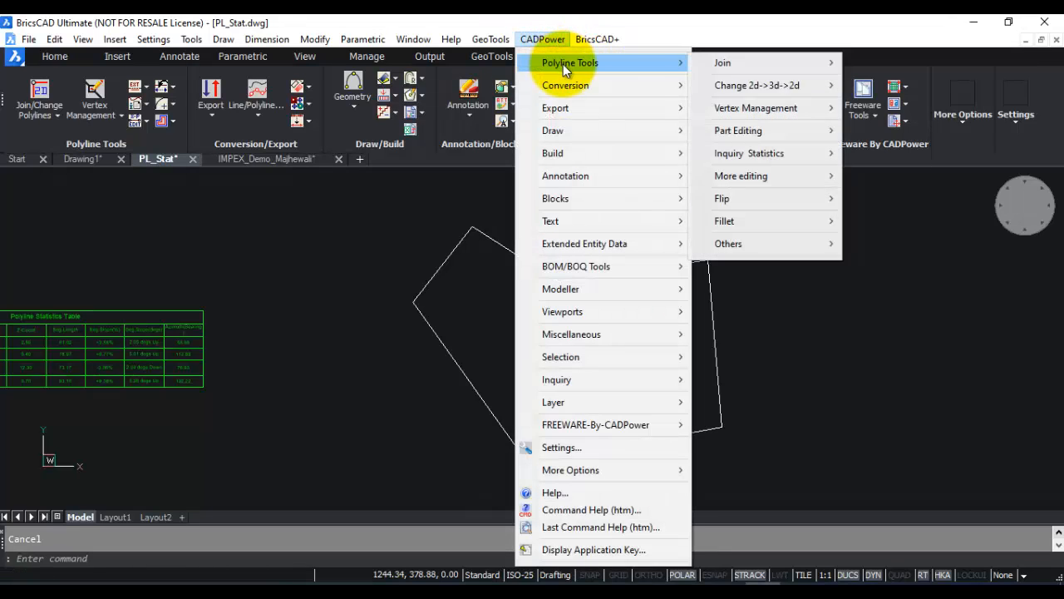
pyautogui.moveTo(746, 206)
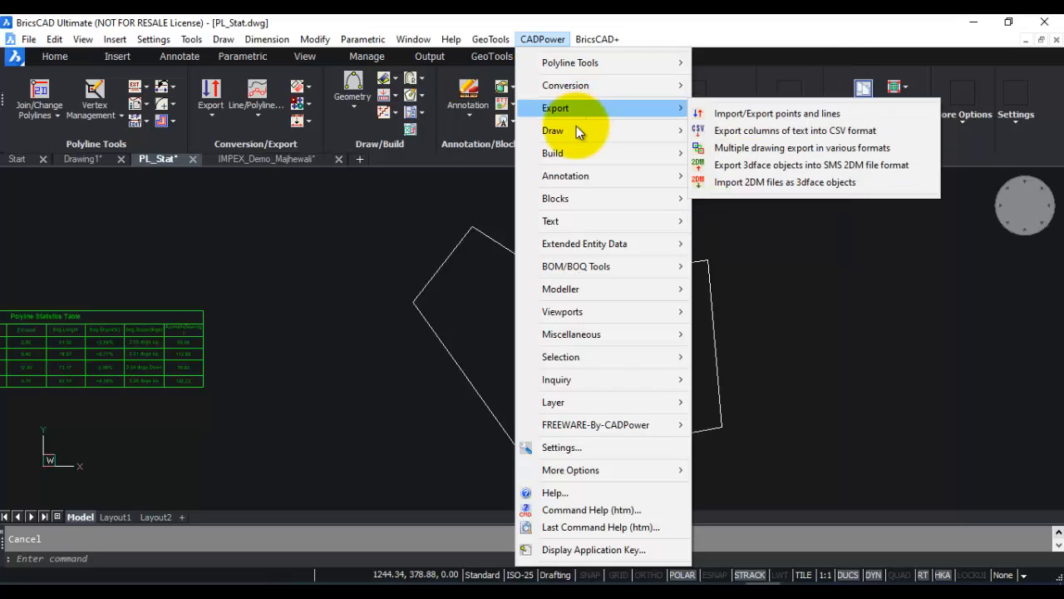
pyautogui.moveTo(575, 133)
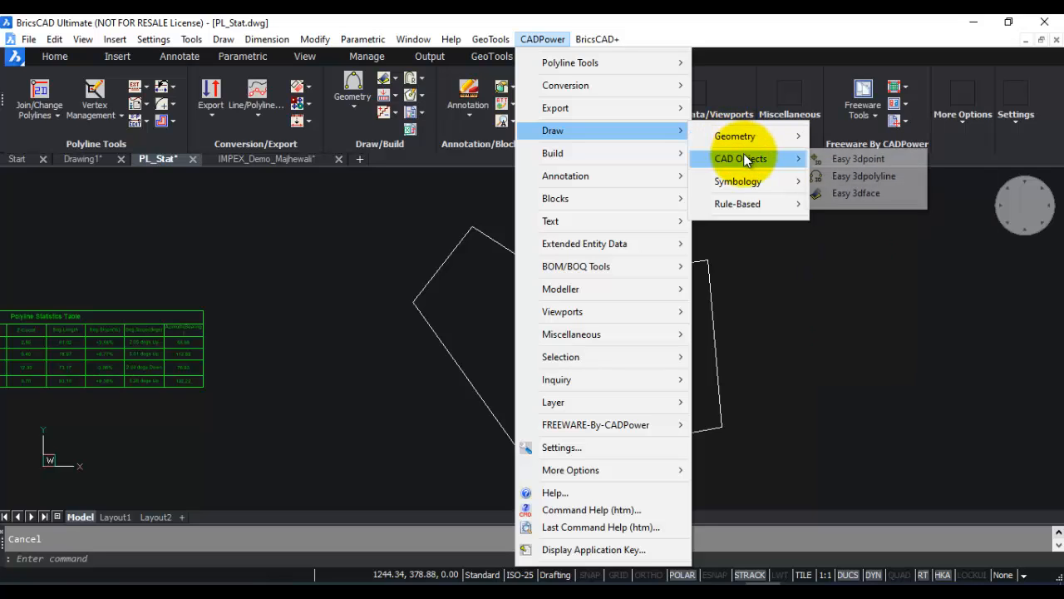
pyautogui.moveTo(752, 184)
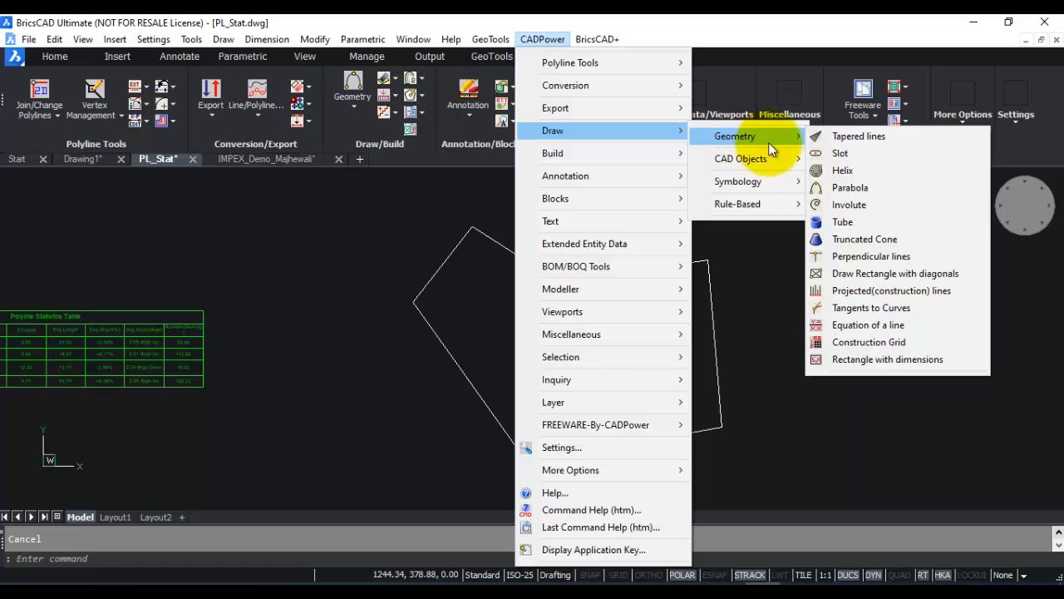
pyautogui.click(869, 343)
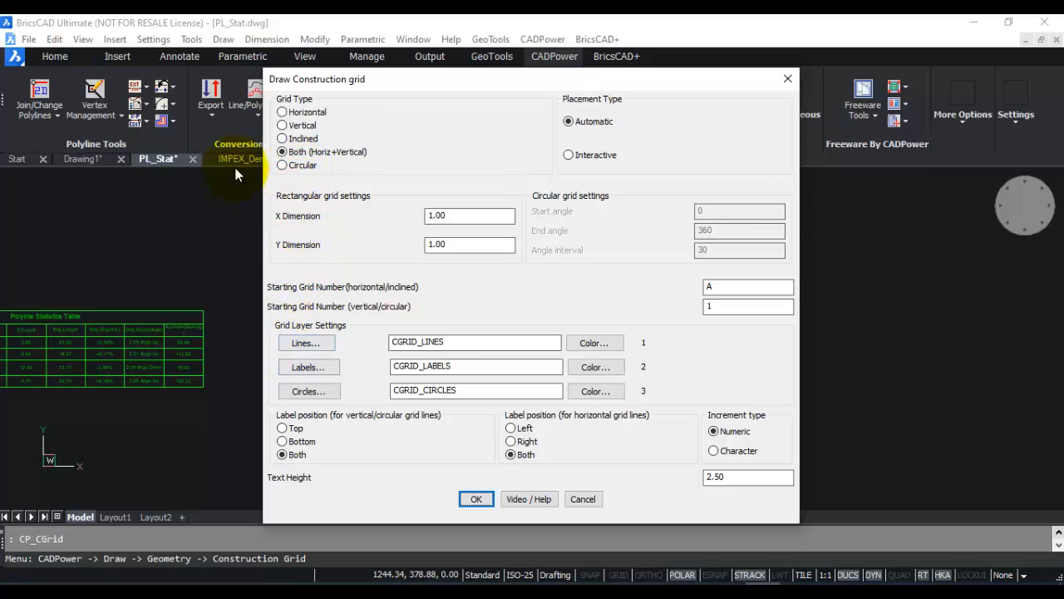
pyautogui.click(581, 499)
# Review CADPower's BOM/BOQ, block, text, extended entity data, modeller and inquiry tools without running any
pyautogui.click(542, 39)
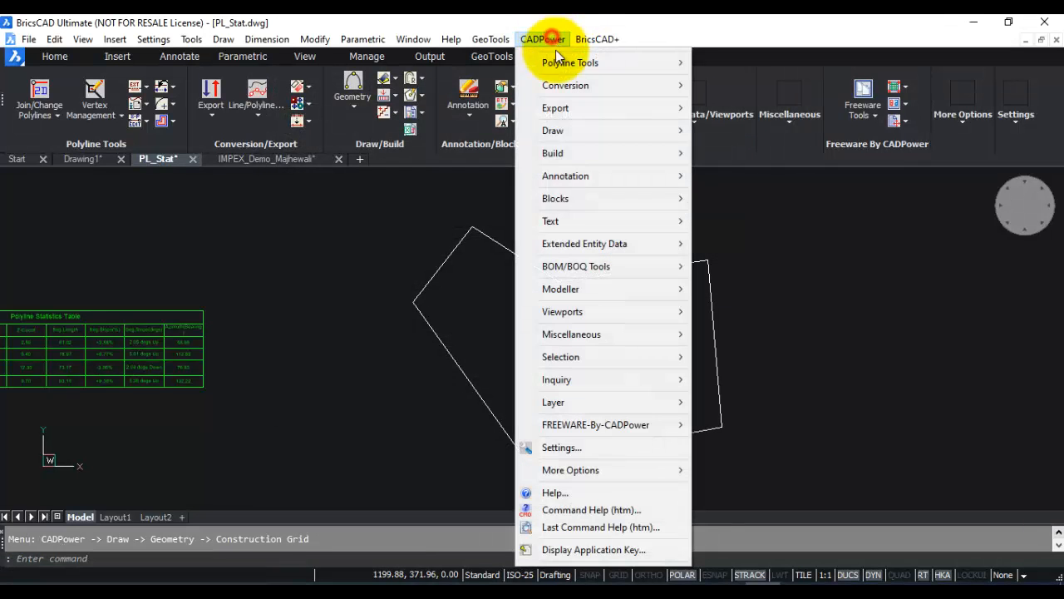
pyautogui.moveTo(560, 266)
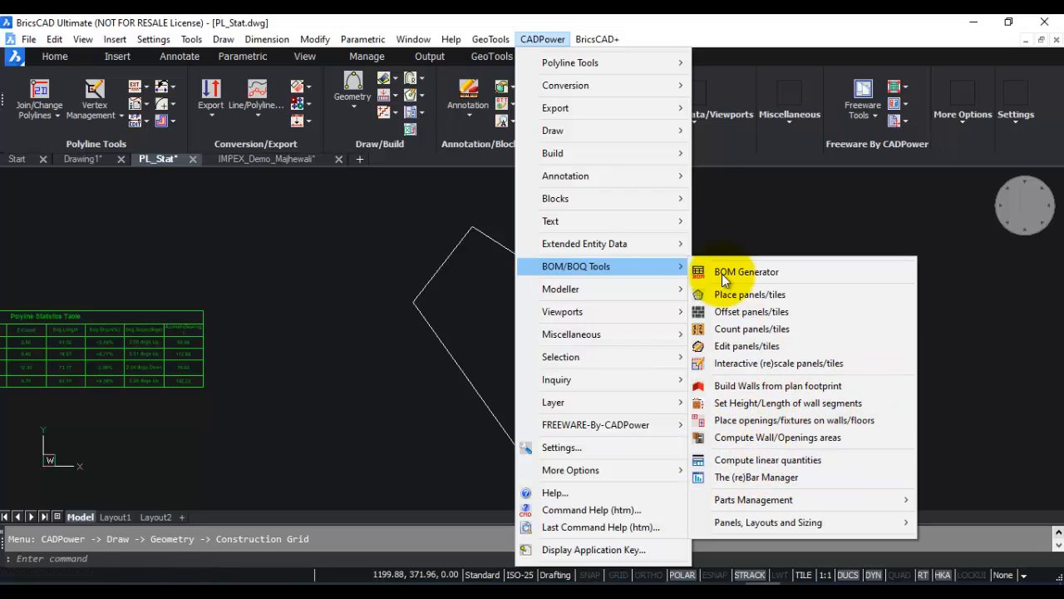
pyautogui.moveTo(587, 208)
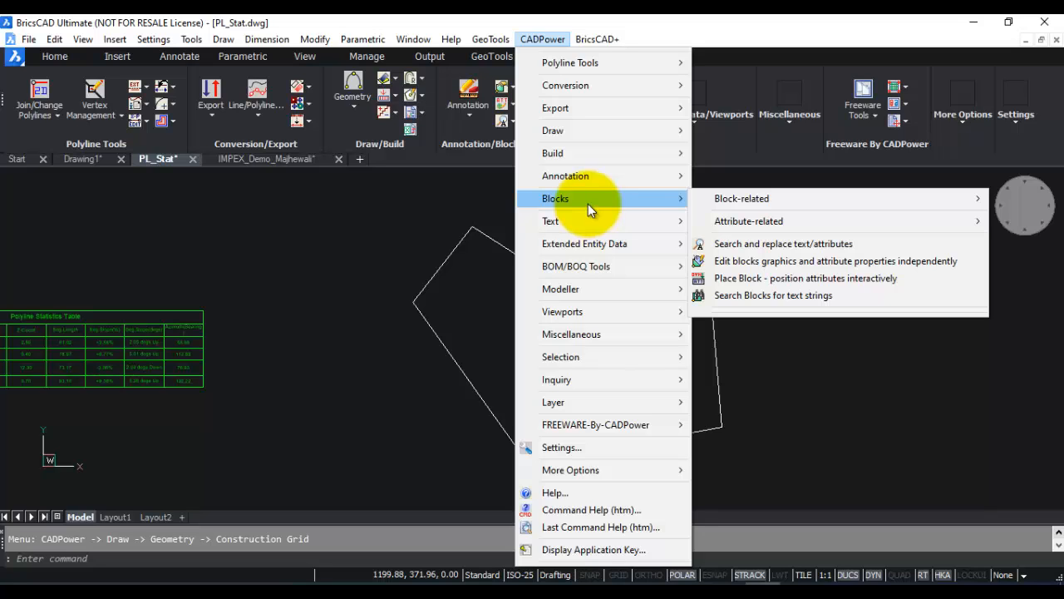
pyautogui.moveTo(701, 204)
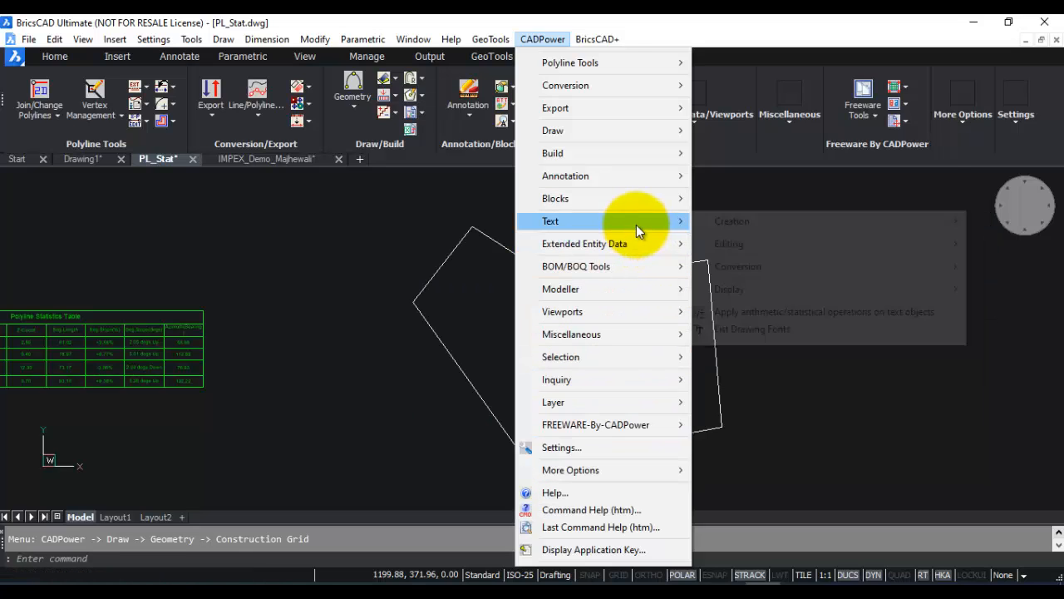
pyautogui.moveTo(636, 223)
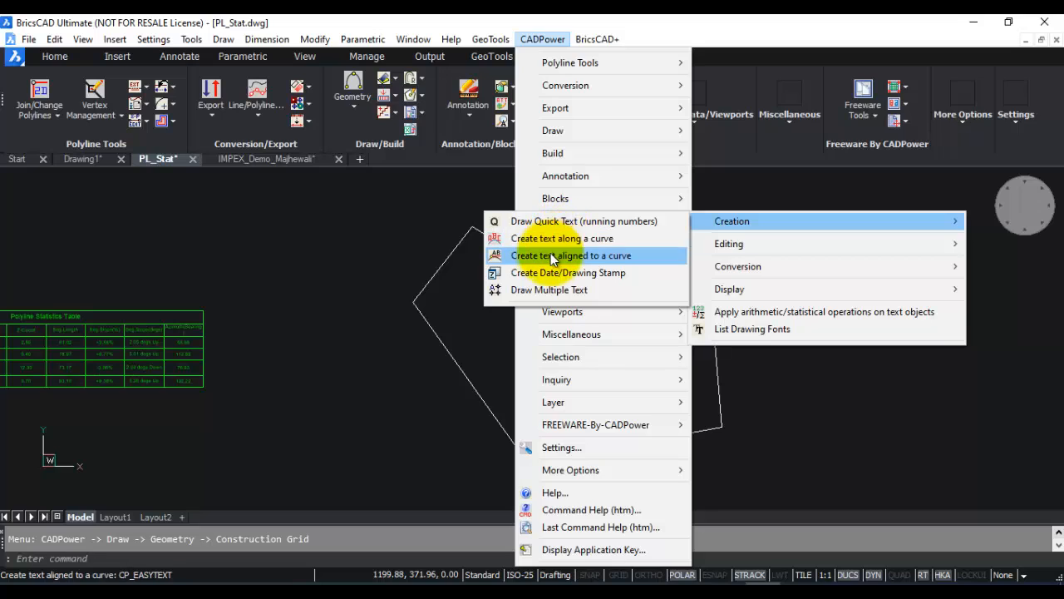
pyautogui.moveTo(715, 247)
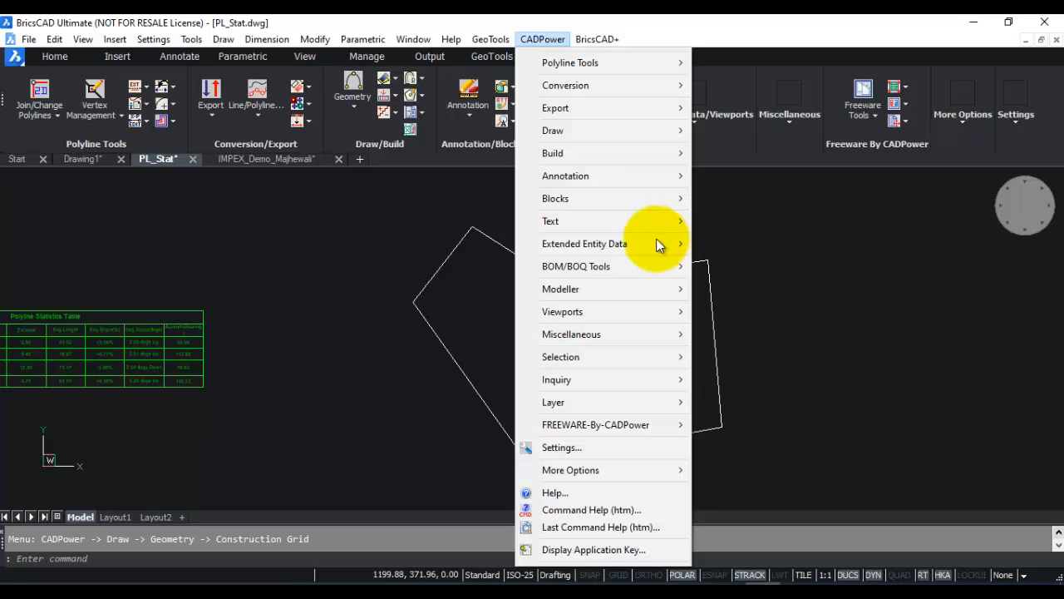
pyautogui.moveTo(644, 245)
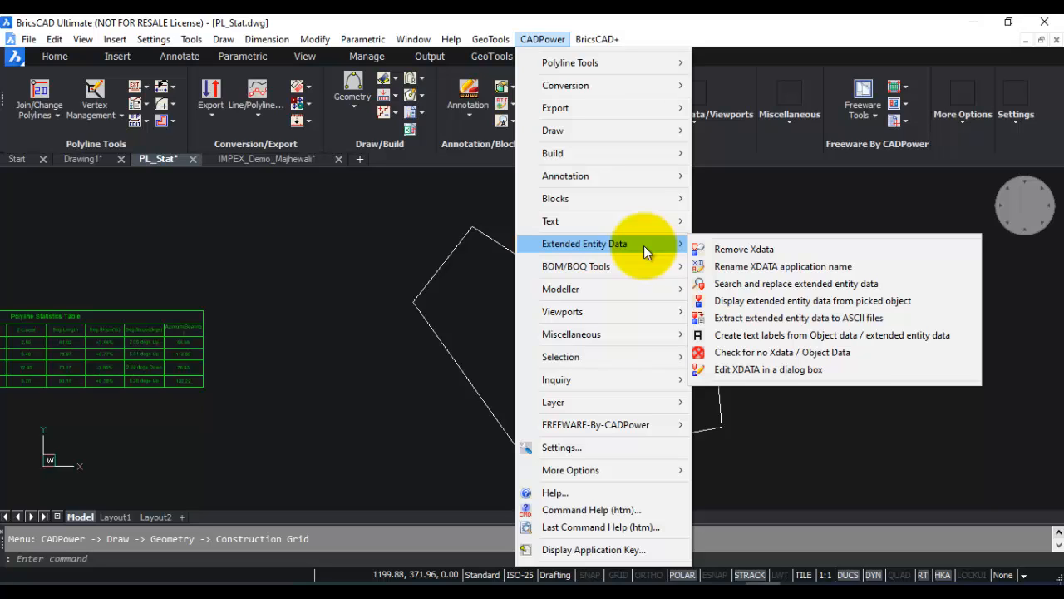
pyautogui.moveTo(636, 263)
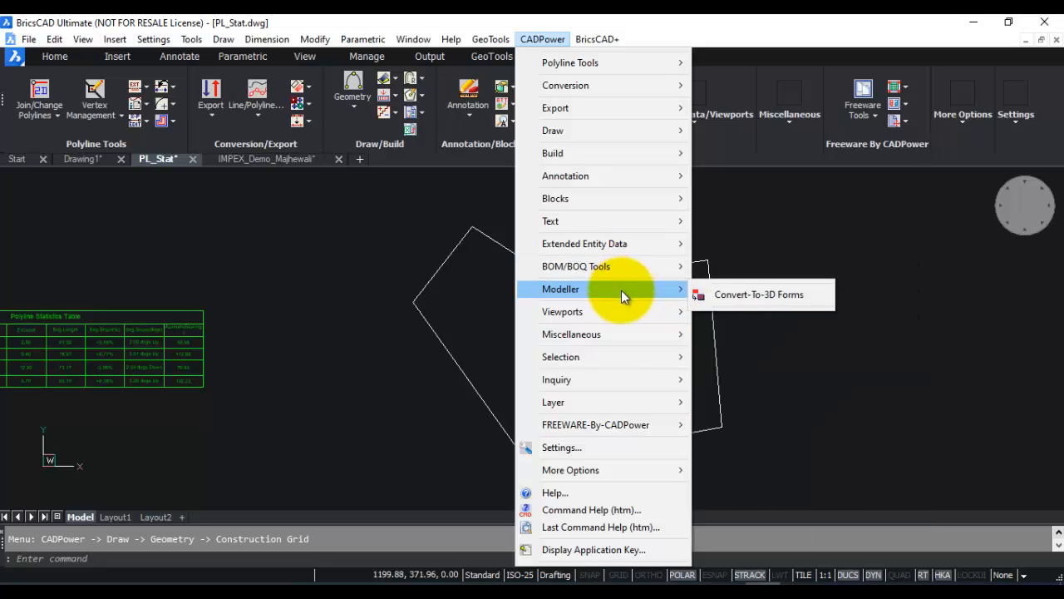
pyautogui.moveTo(617, 320)
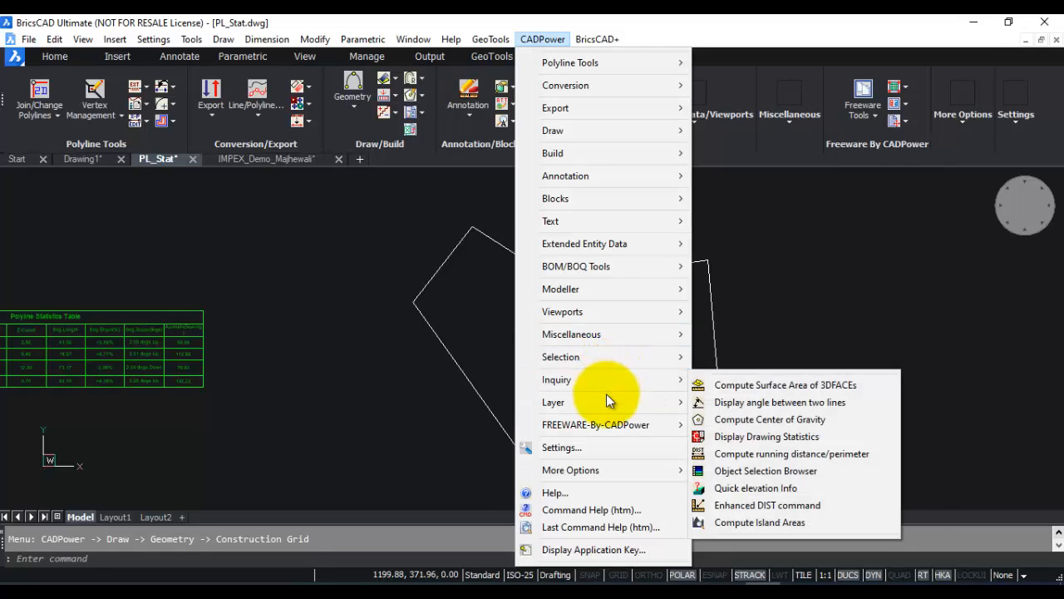
pyautogui.moveTo(604, 400)
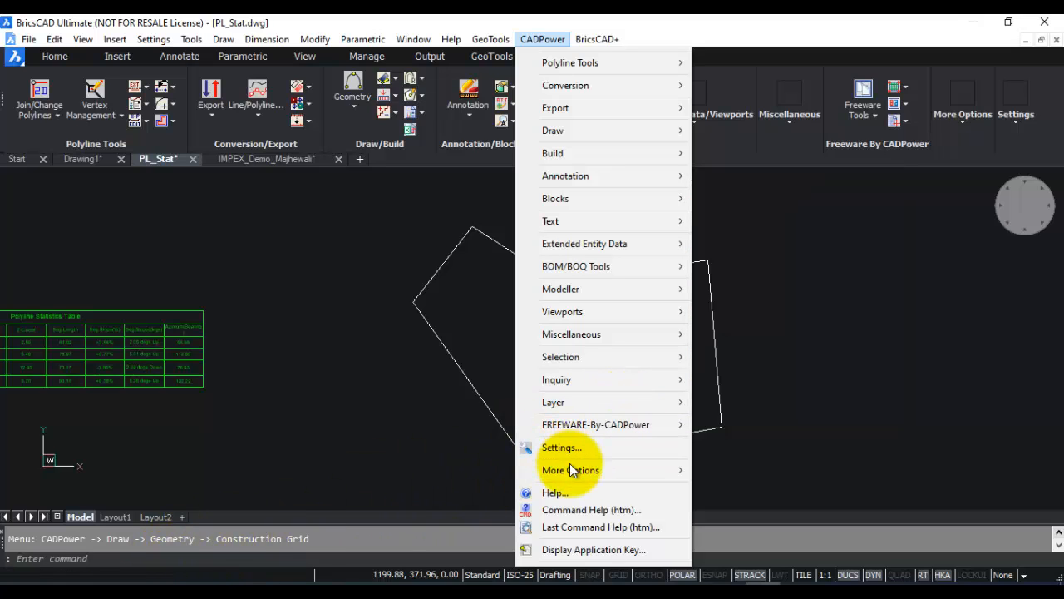
# Search only CADPower's command names and descriptions for "layer", and highlight the listed matches in the prompt history before closing it
pyautogui.moveTo(569, 469)
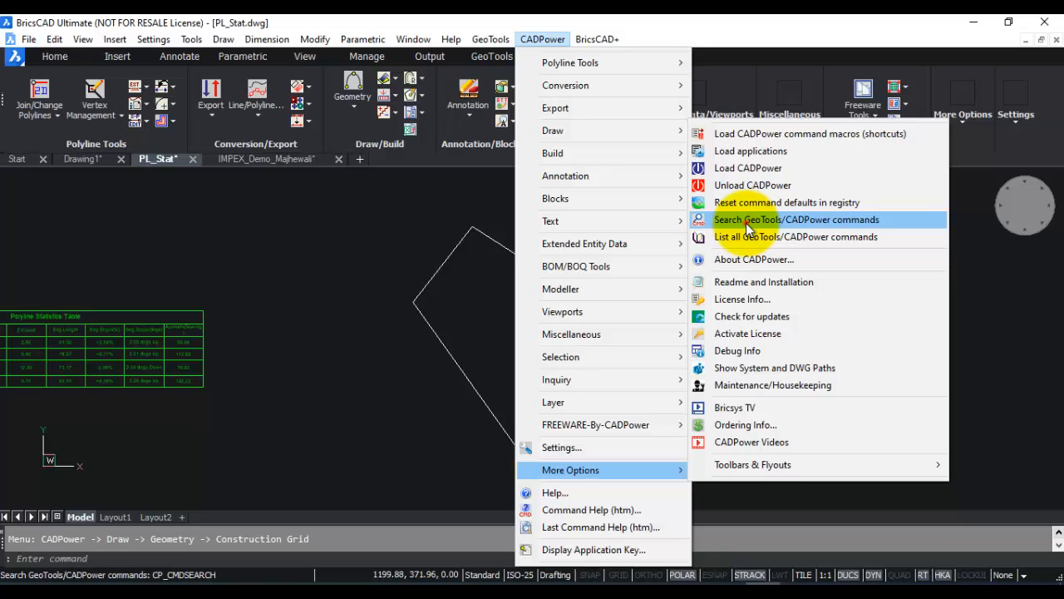
pyautogui.click(745, 221)
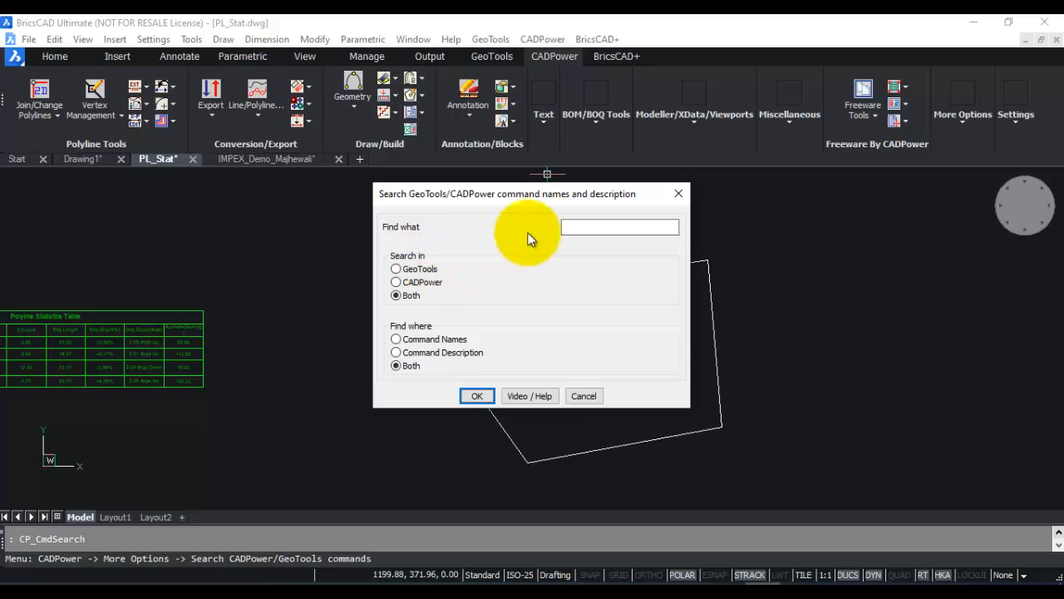
pyautogui.click(581, 227)
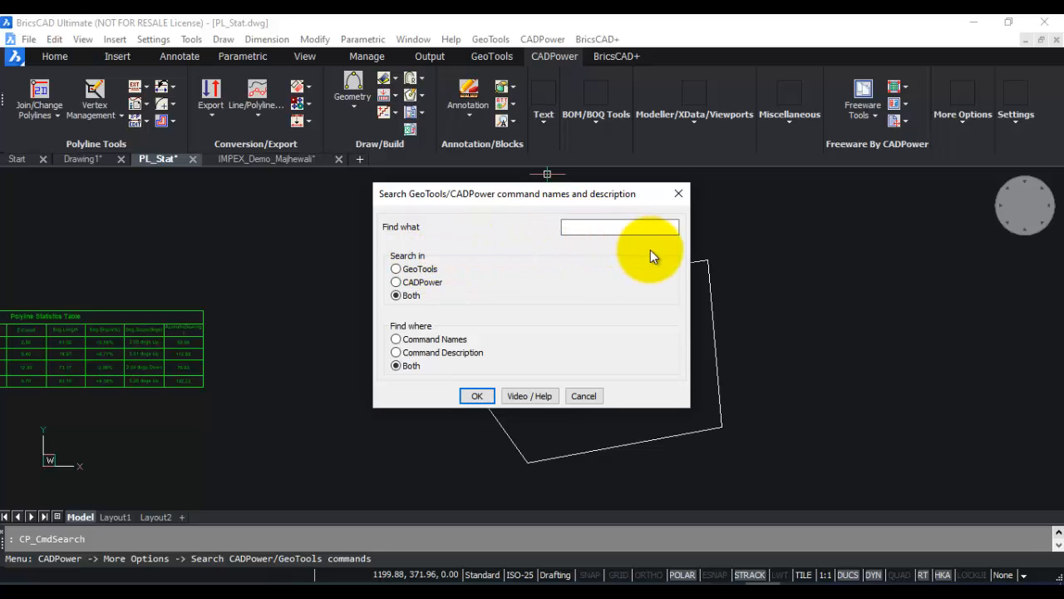
pyautogui.write('layer')
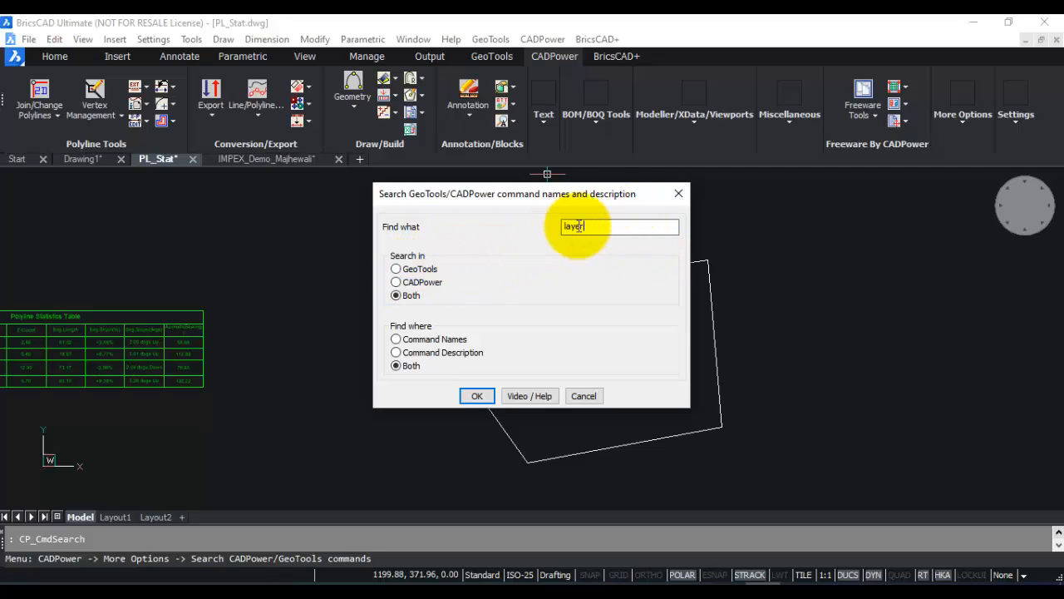
pyautogui.click(397, 283)
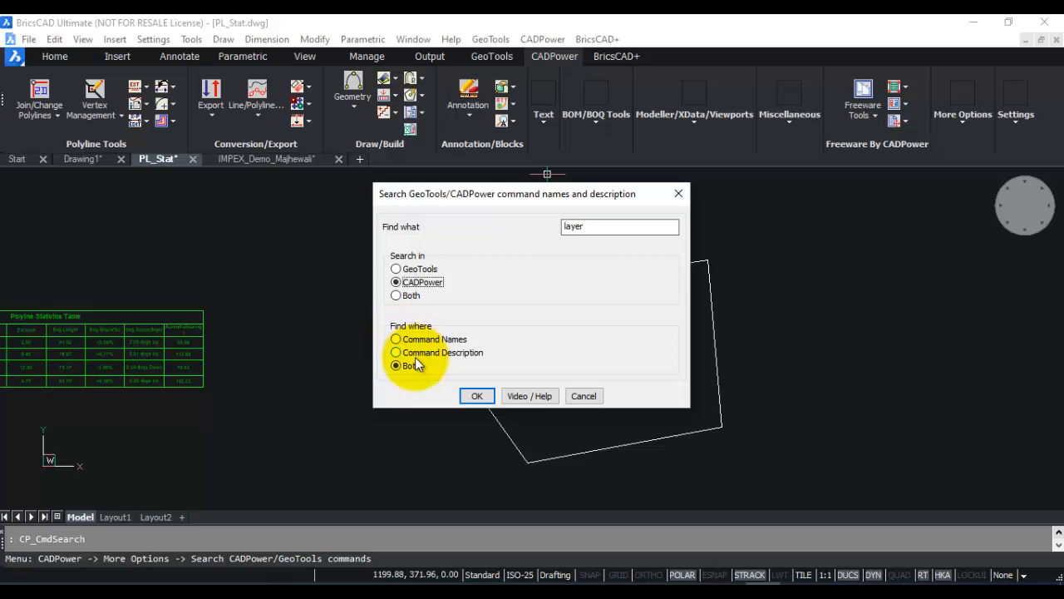
pyautogui.click(477, 396)
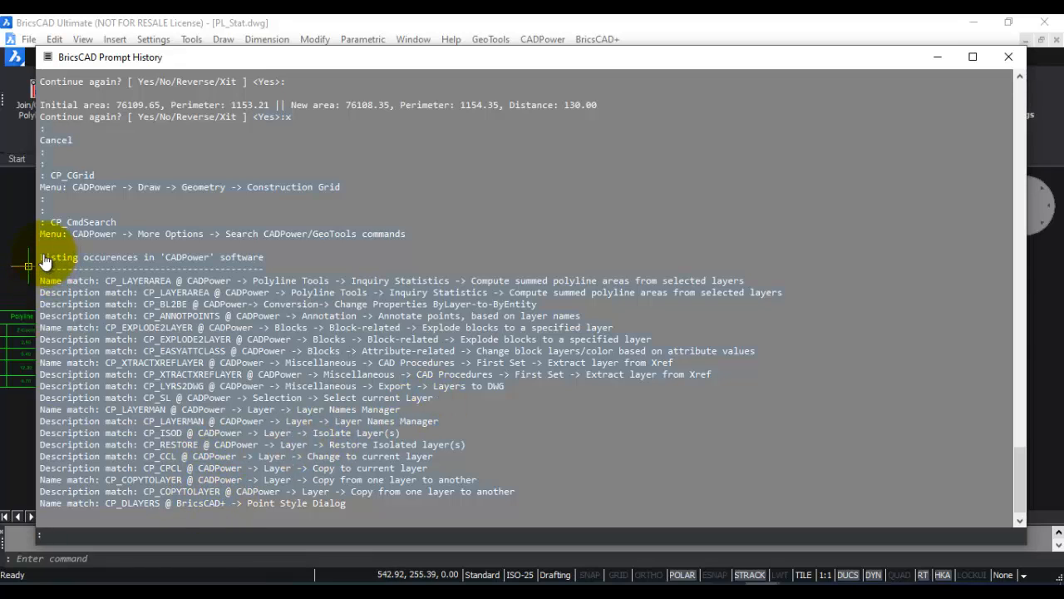
pyautogui.moveTo(375, 505); pyautogui.dragTo(43, 255)
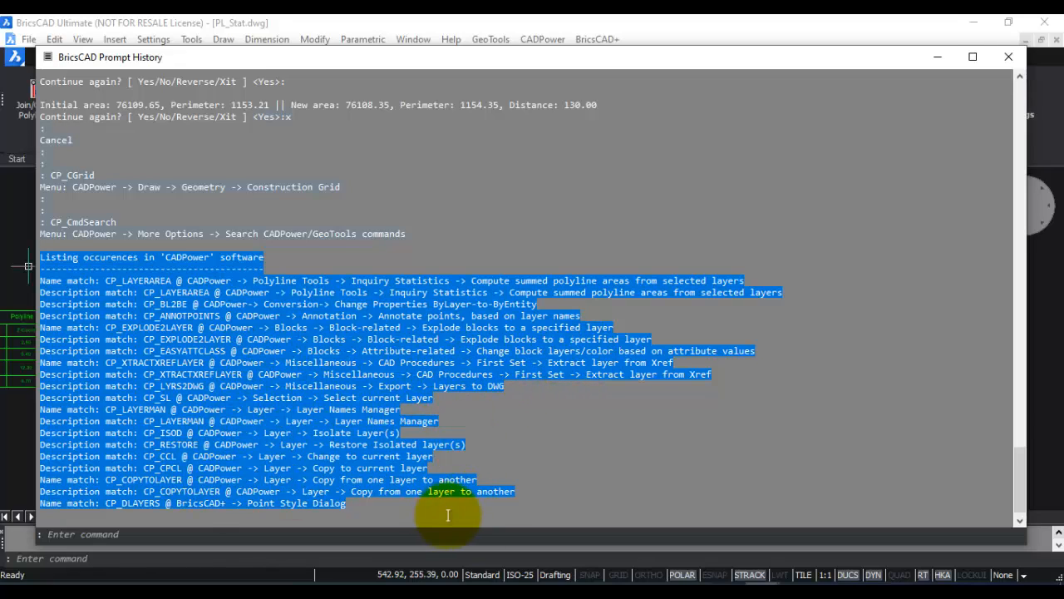
pyautogui.press('F2')
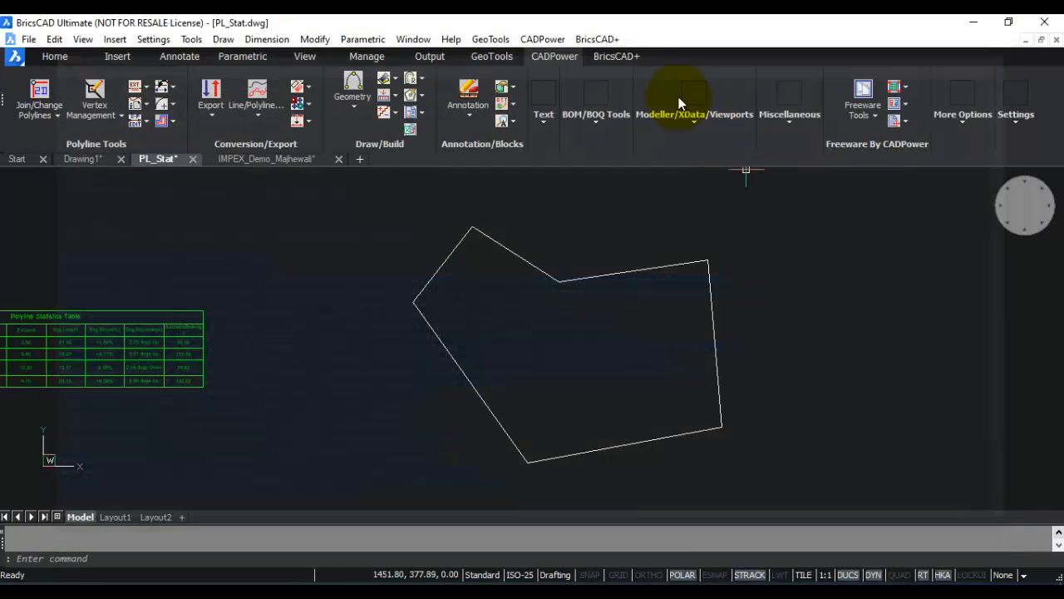
# Review CADPower's miscellaneous and object selection tools
pyautogui.click(542, 39)
pyautogui.moveTo(569, 470)
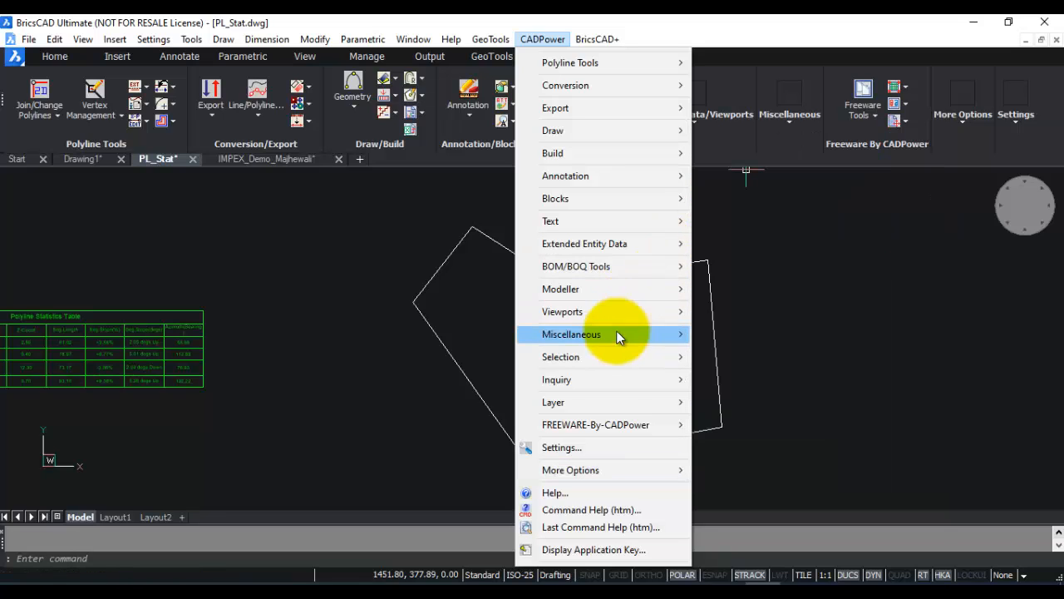
pyautogui.moveTo(617, 365)
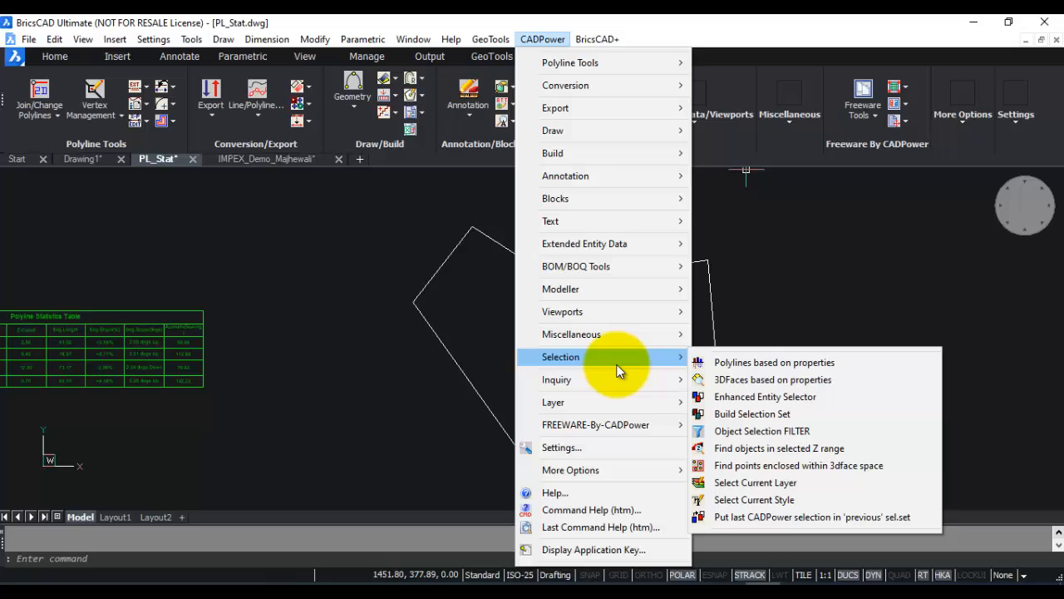